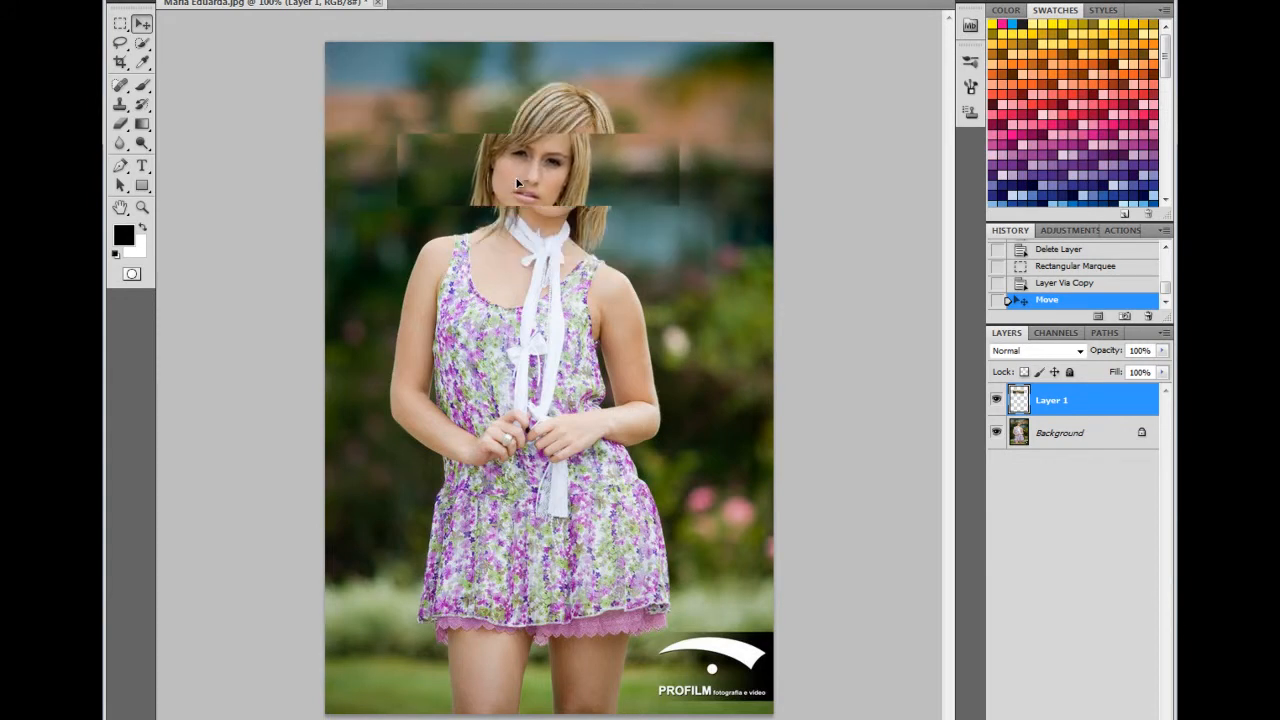
Revert the last move of the copied face strip and try to move the Background layer.
left_click(1041, 286)
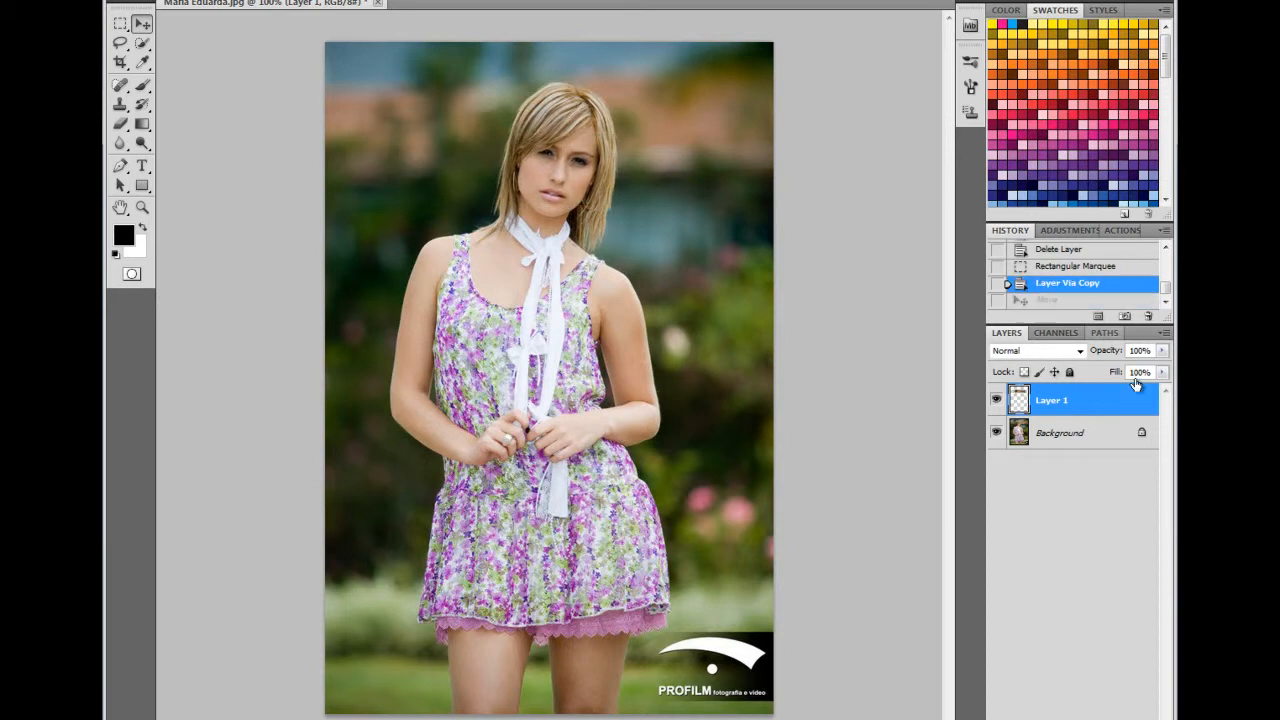
left_click(1048, 438)
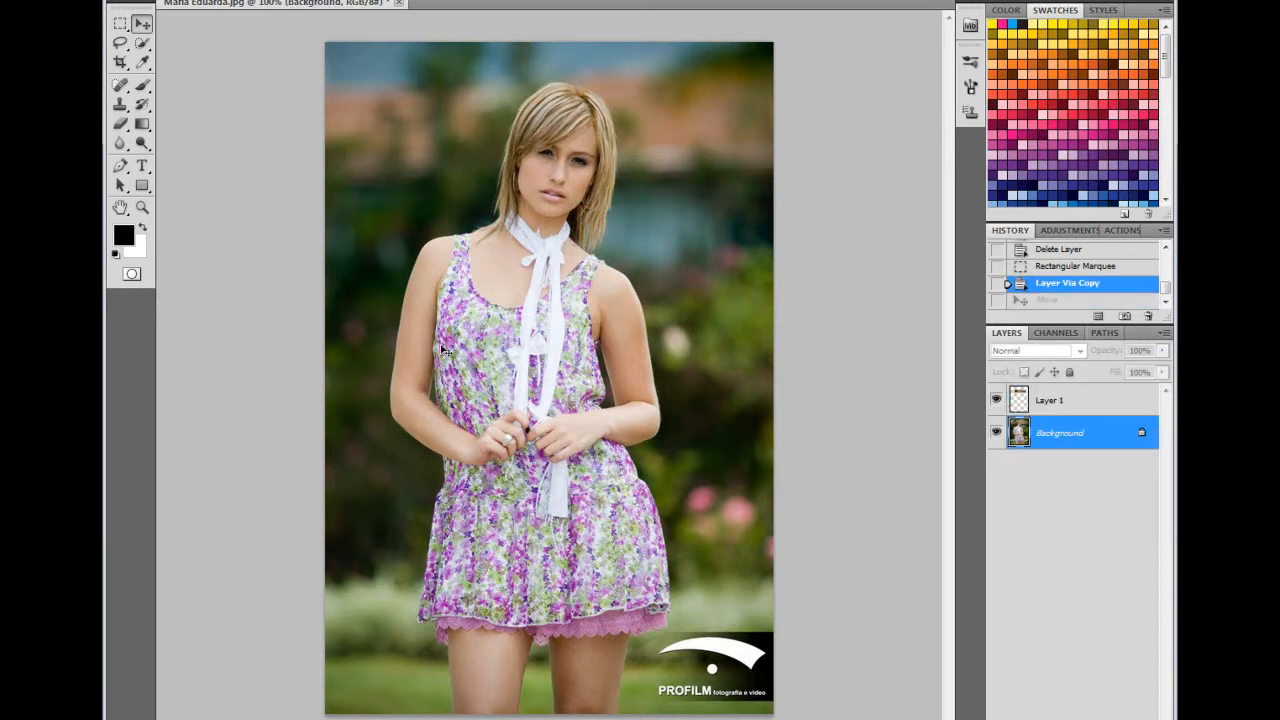
left_click(616, 342)
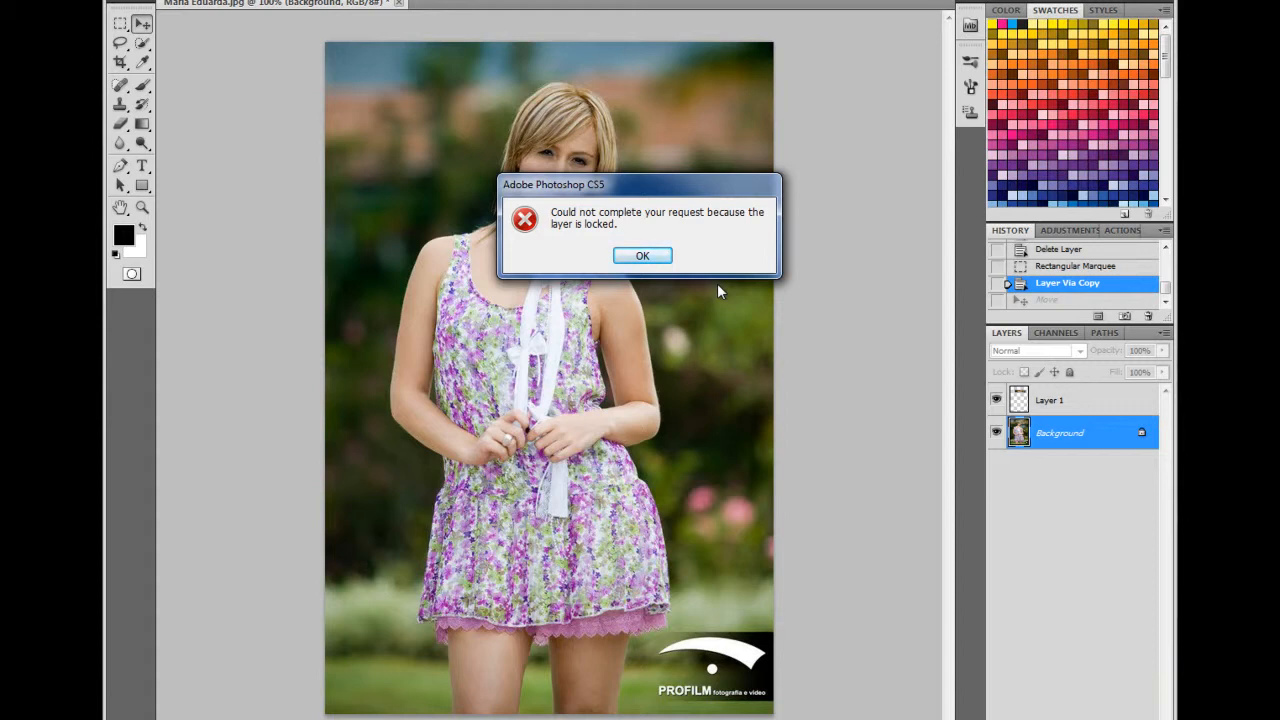
left_click(645, 256)
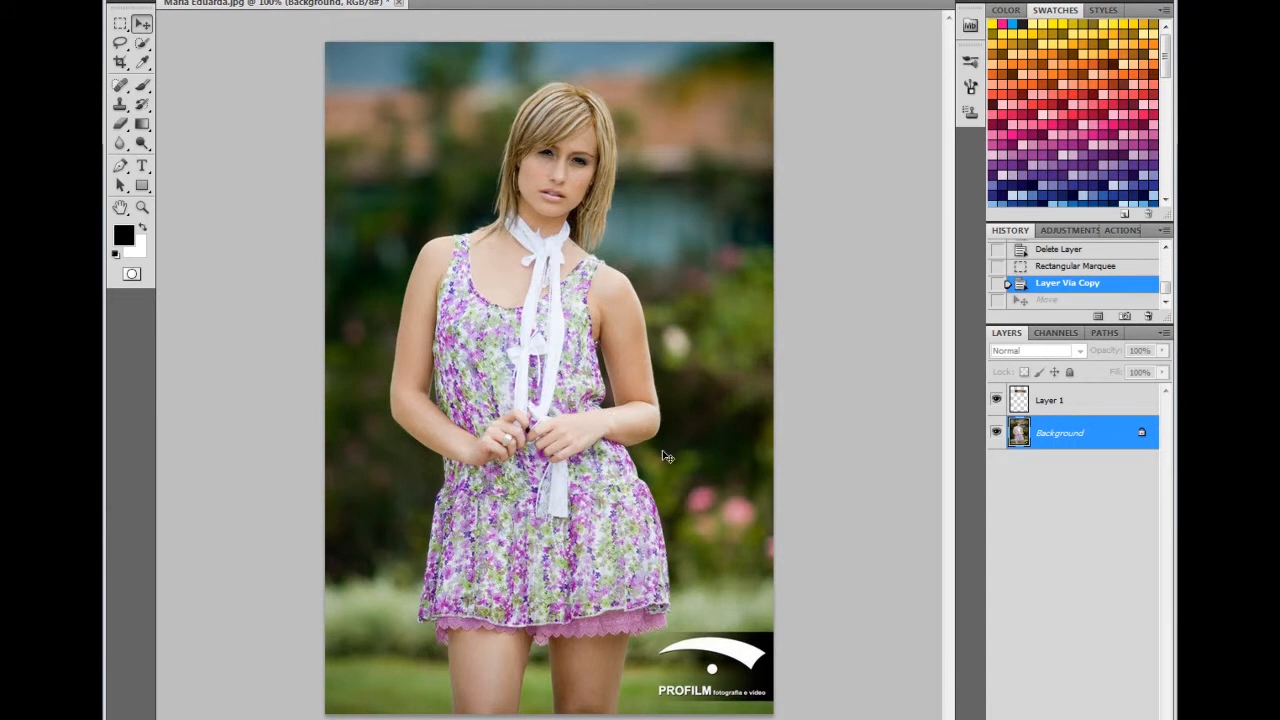
Move the face strip on Layer 1 to several spots over the woman's body, undoing each move.
left_click(1049, 405)
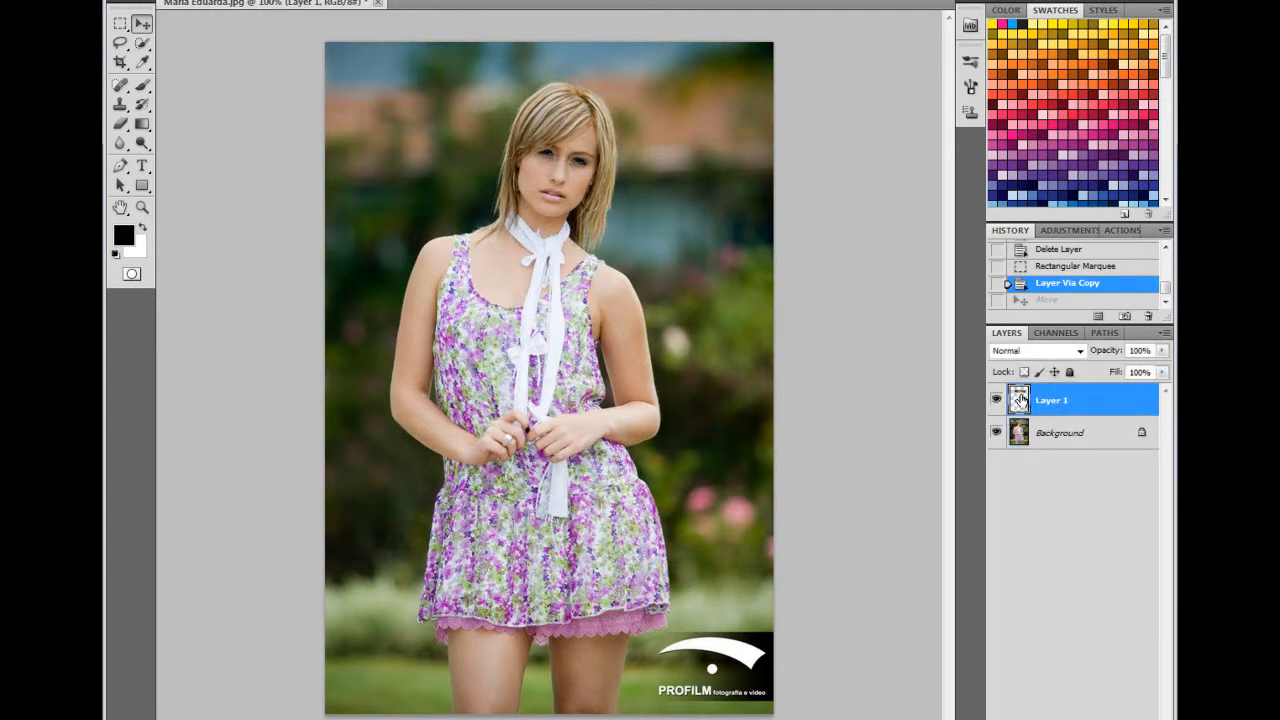
left_click_drag(561, 204, 545, 391)
key("ctrl+z")
left_click_drag(548, 195, 595, 290)
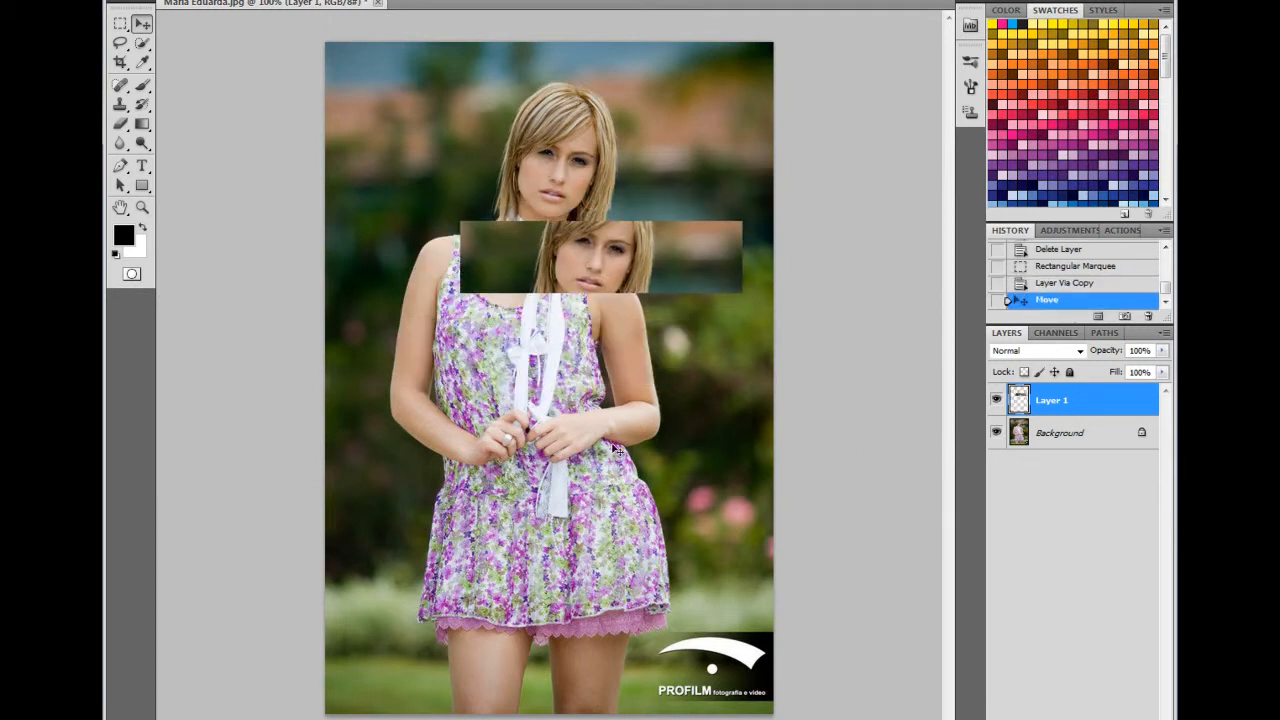
key("ctrl+z")
left_click_drag(530, 148, 432, 295)
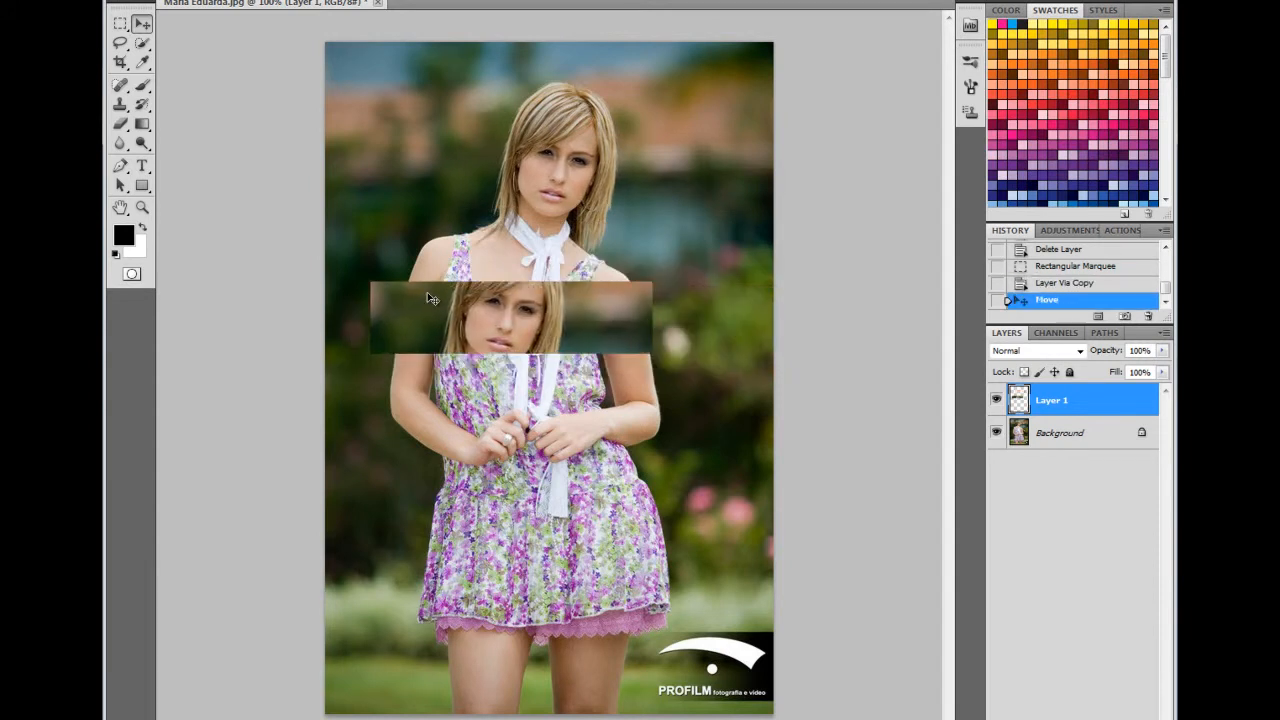
key("ctrl+z")
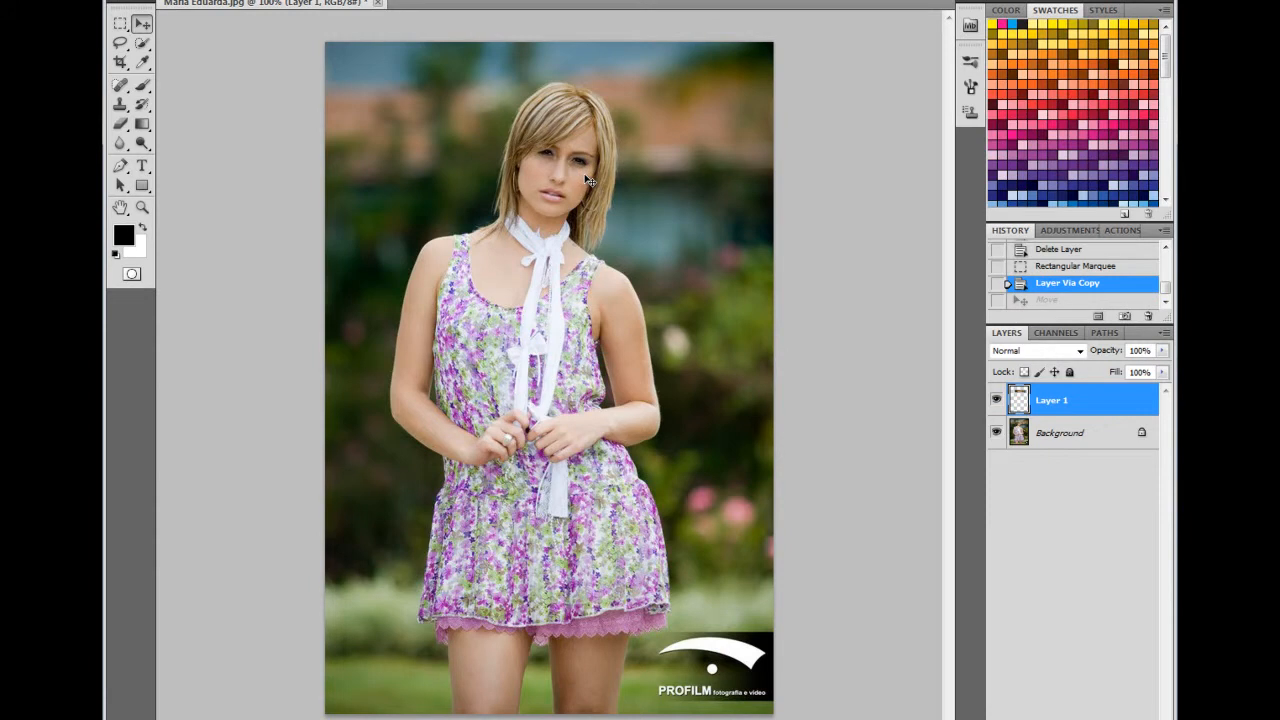
key("ctrl+z")
key("ctrl+z")
Review the recorded history states from the opening of the photo to the latest one, toggling the last move.
scroll(1092, 287, "up", 5)
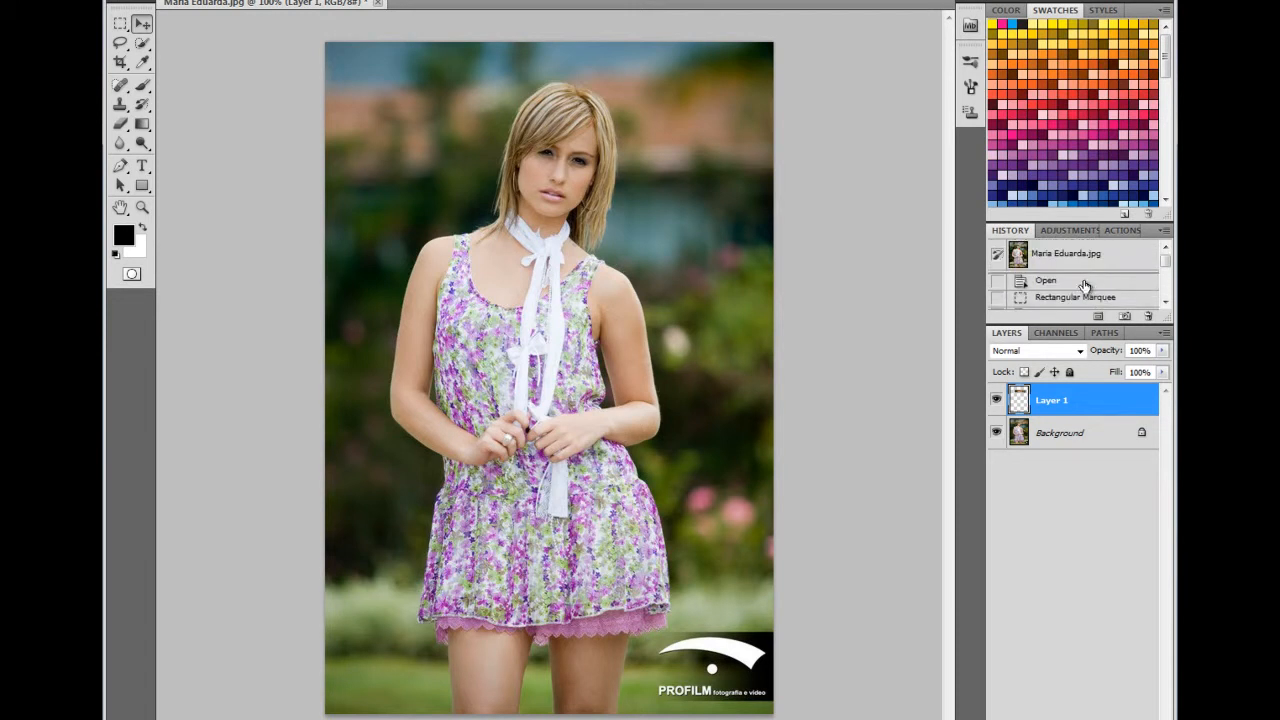
scroll(1035, 272, "down", 5)
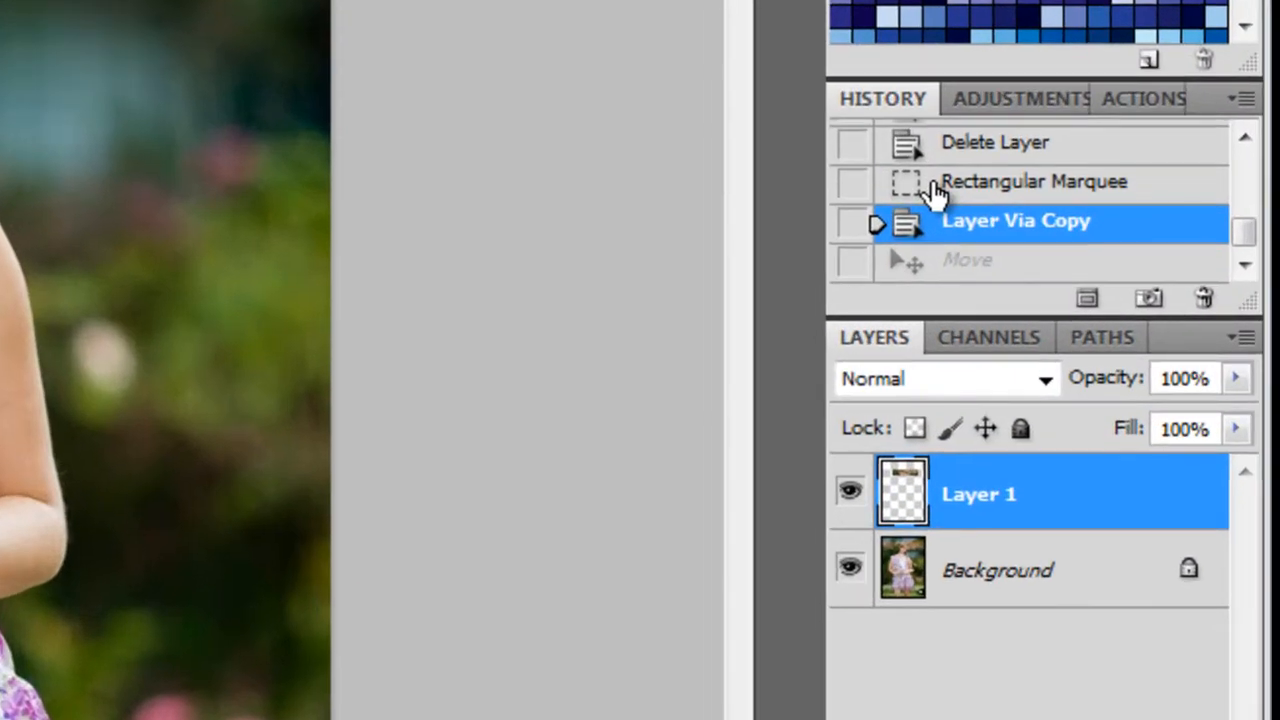
scroll(950, 200, "up", 5)
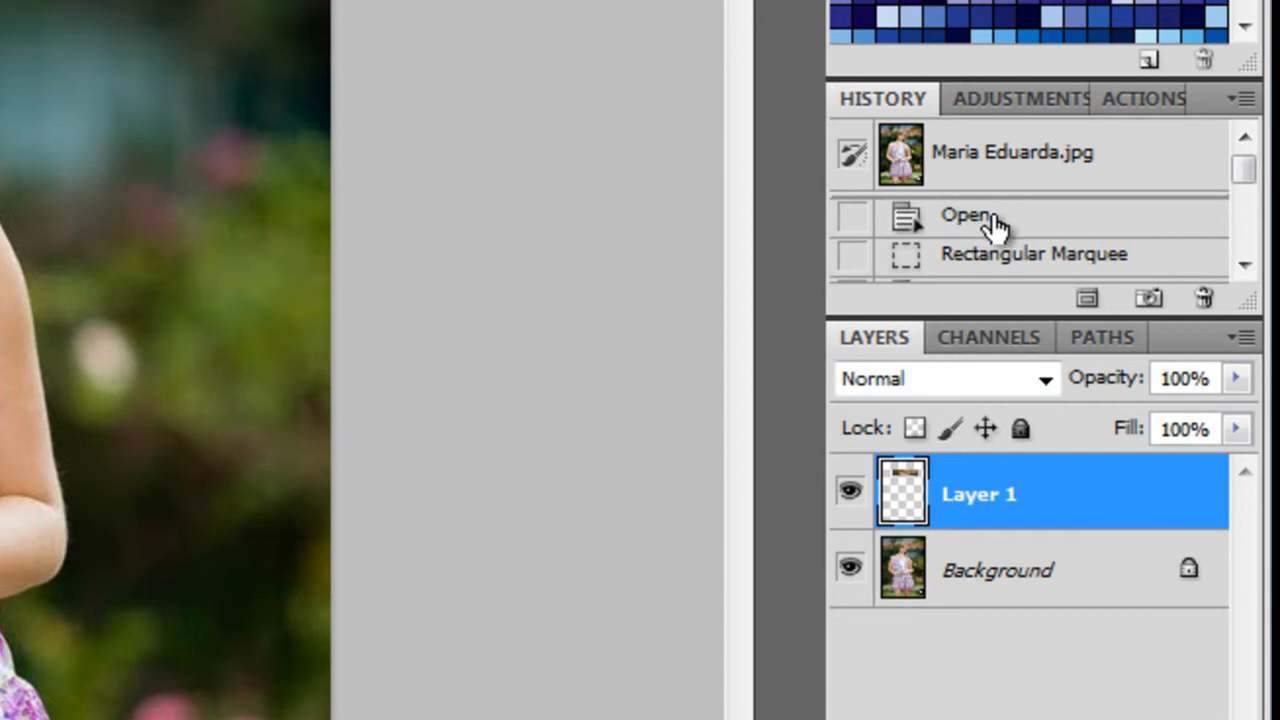
scroll(958, 236, "down", 3)
scroll(958, 236, "down", 4)
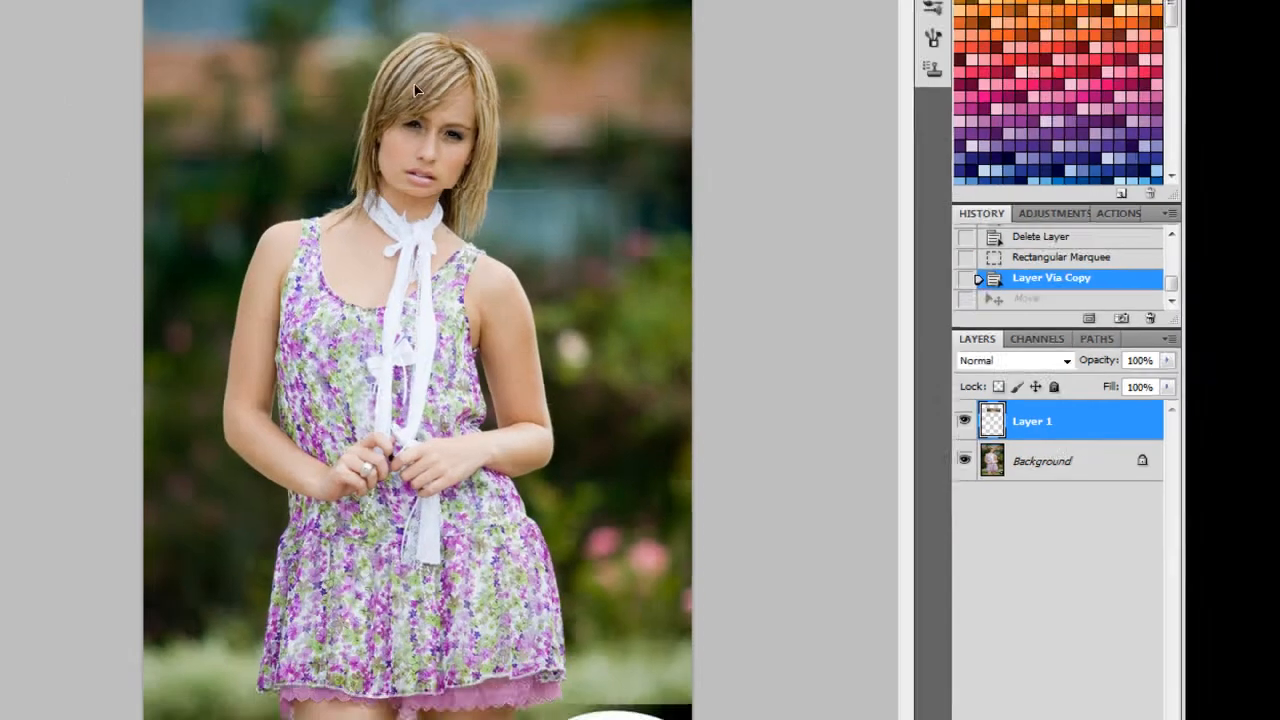
key("ctrl+z")
key("ctrl+z")
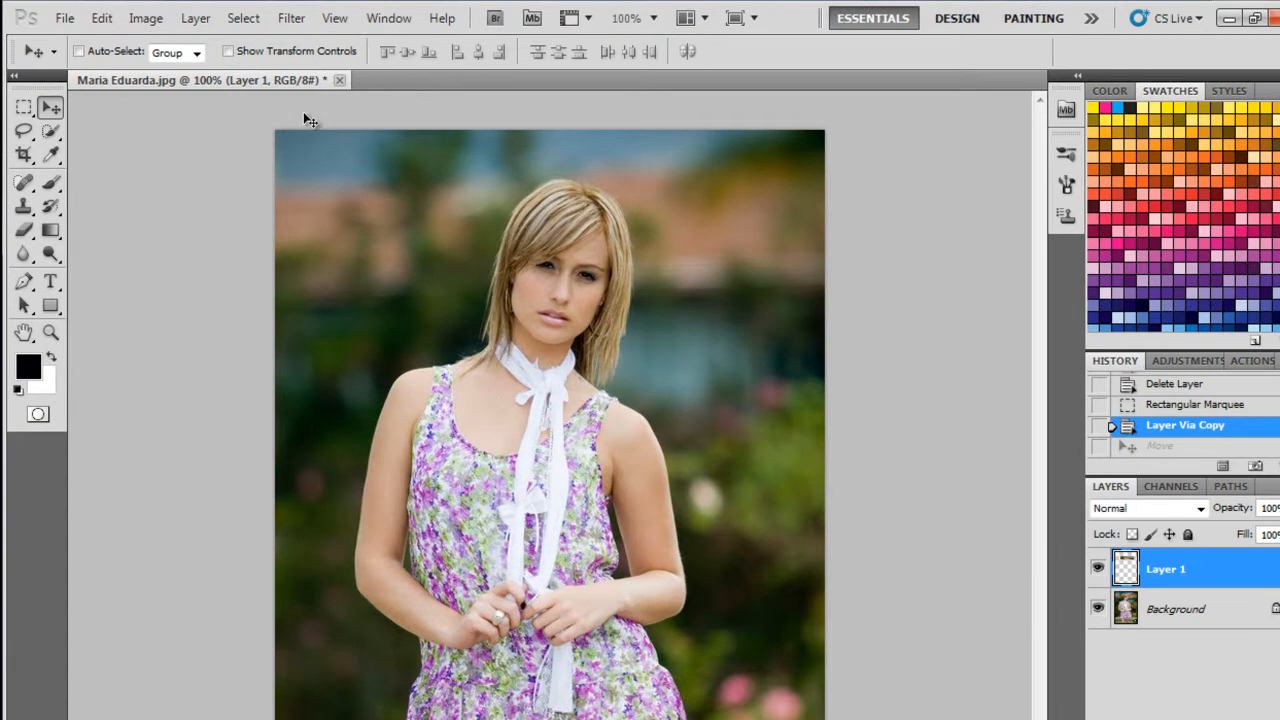
Turn on Auto-Select for the Move tool.
left_click(78, 52)
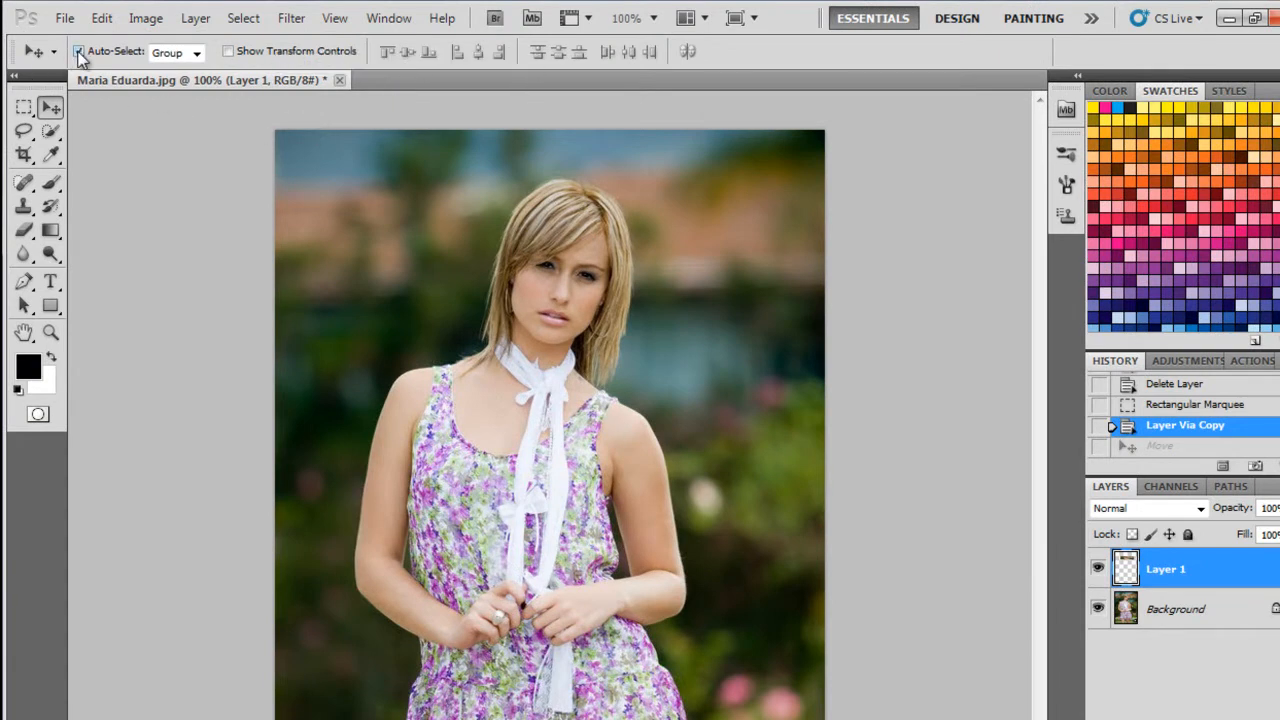
Select the woman's hands with the Elliptical Marquee and copy them from the Background layer to a new layer.
left_click(22, 107)
right_click(17, 104)
left_click(108, 114)
right_click(29, 104)
left_click(93, 148)
right_click(12, 110)
left_click(95, 125)
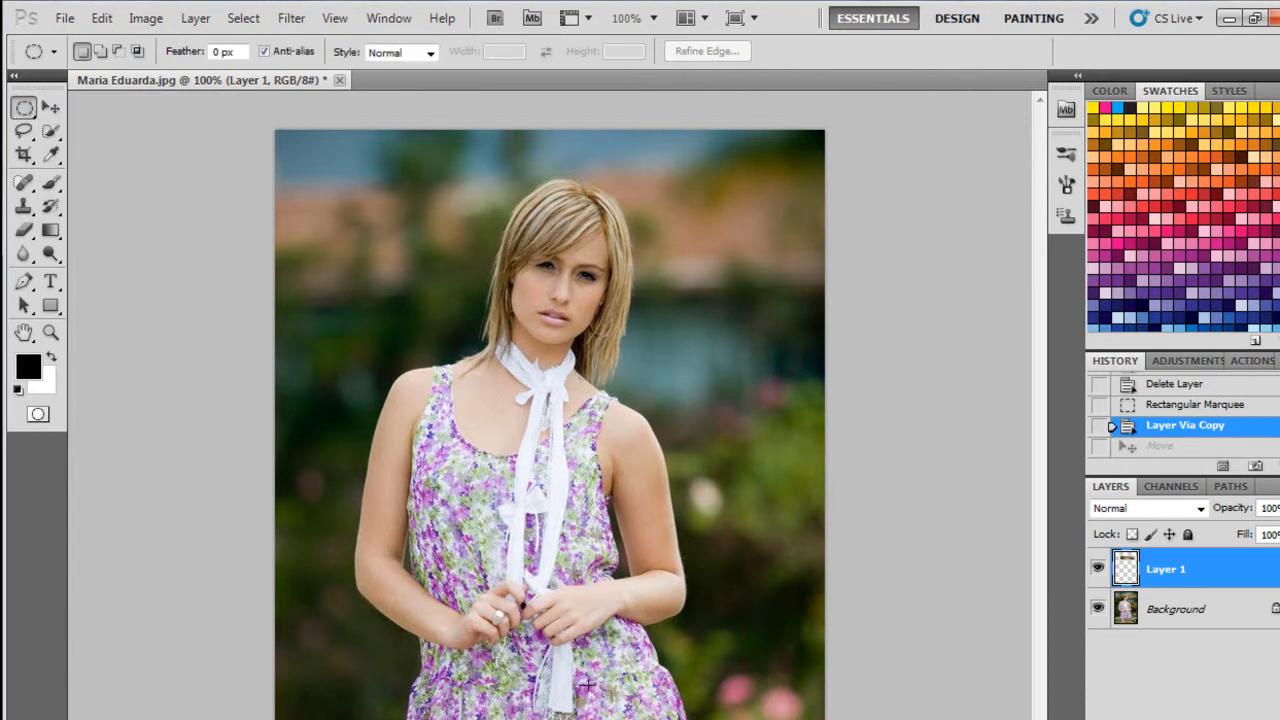
left_click_drag(625, 658, 587, 647)
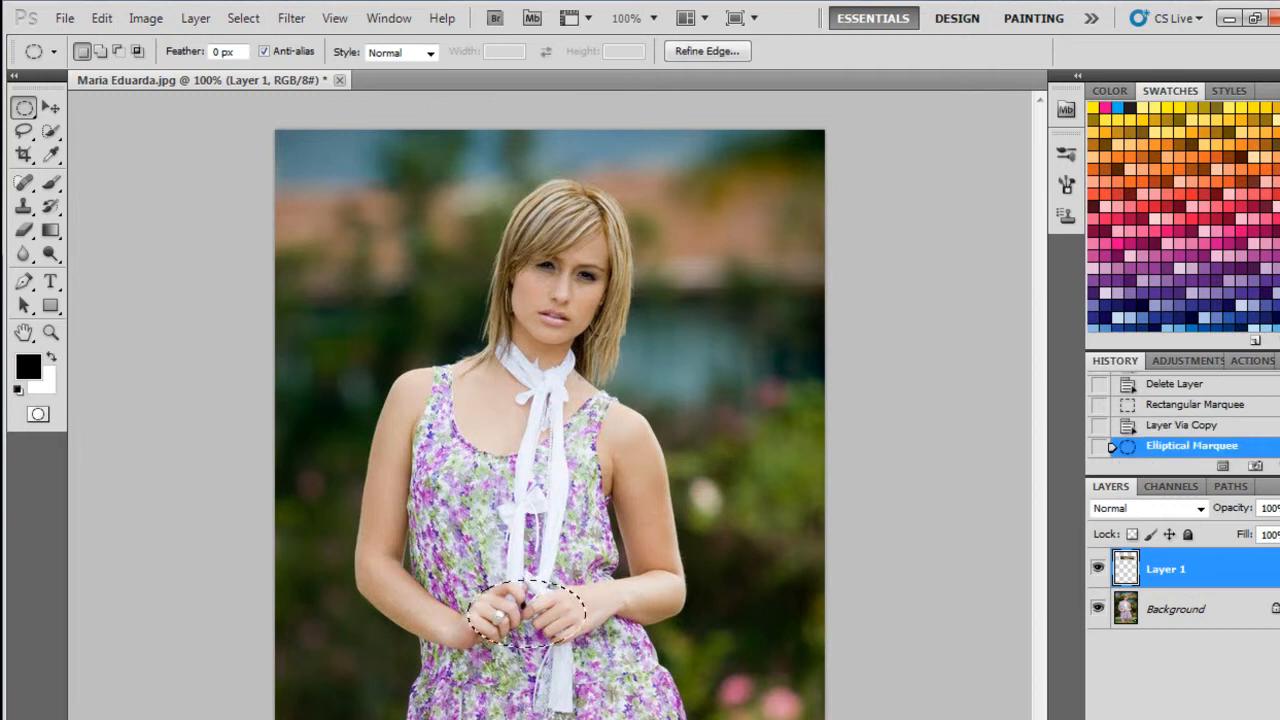
left_click(1155, 613)
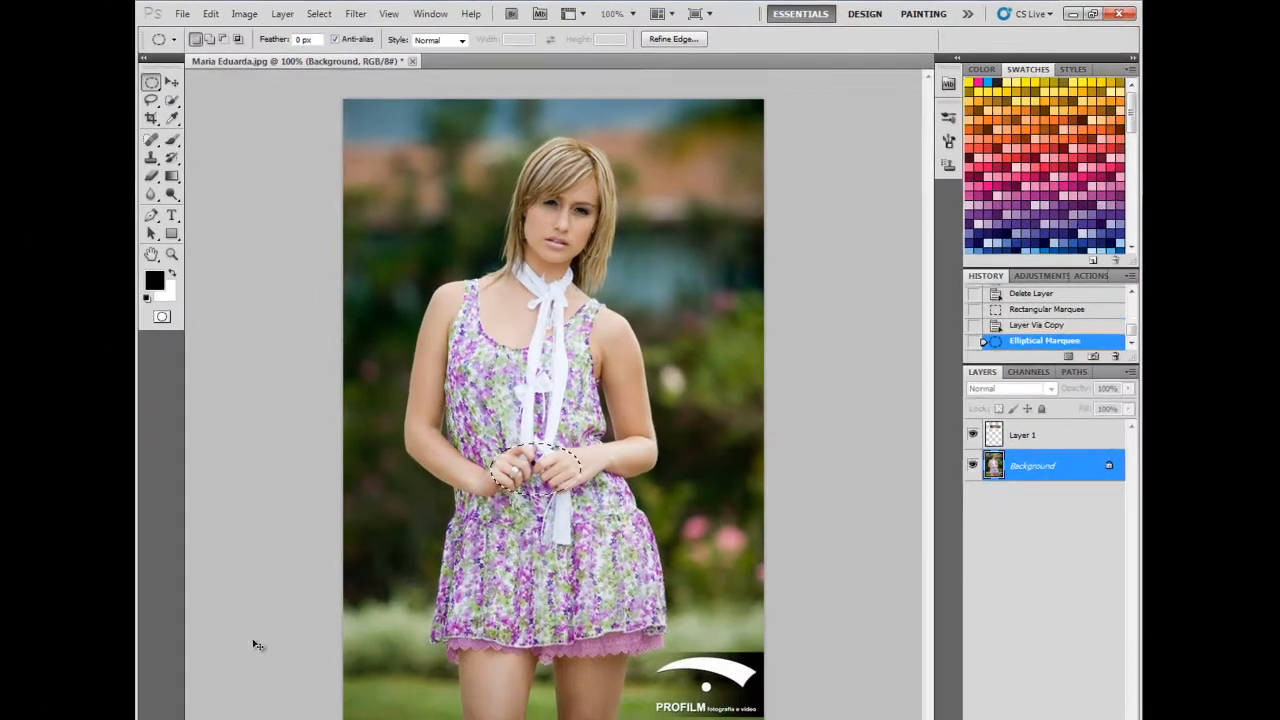
key("ctrl+j")
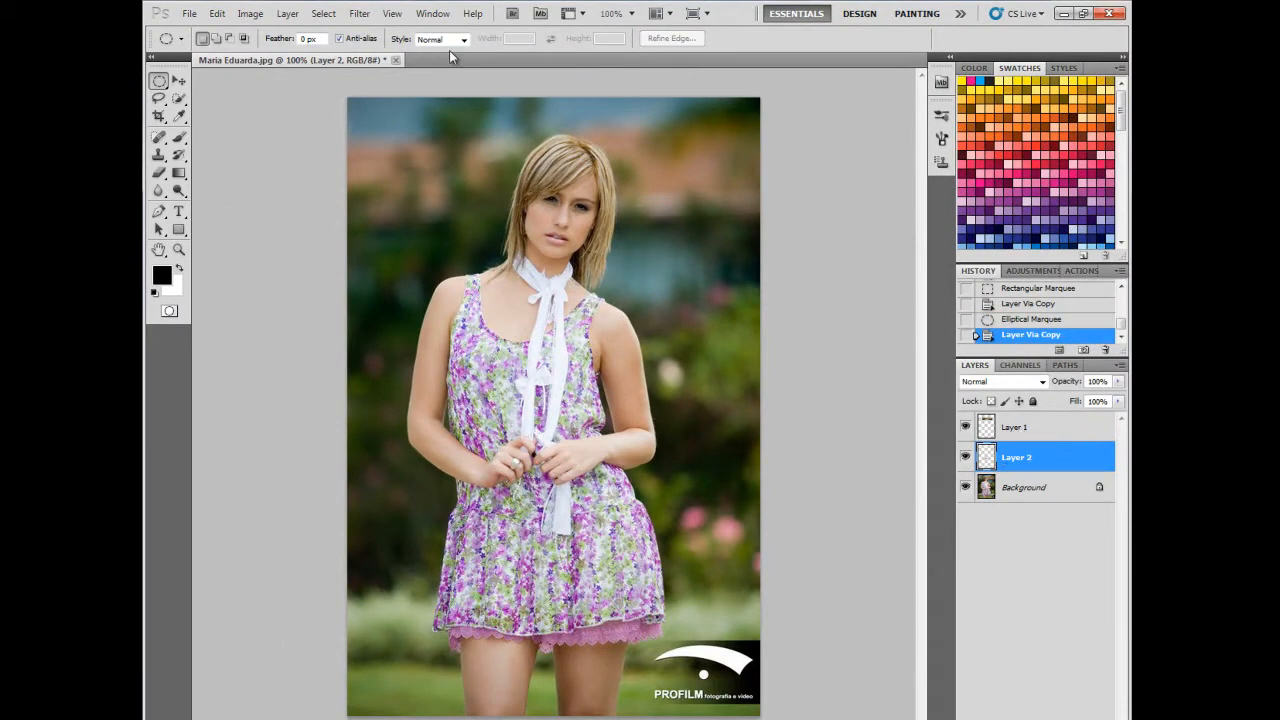
Use the Move tool with Auto-Select to pick the copied hands and face layers directly in the photo.
left_click(179, 80)
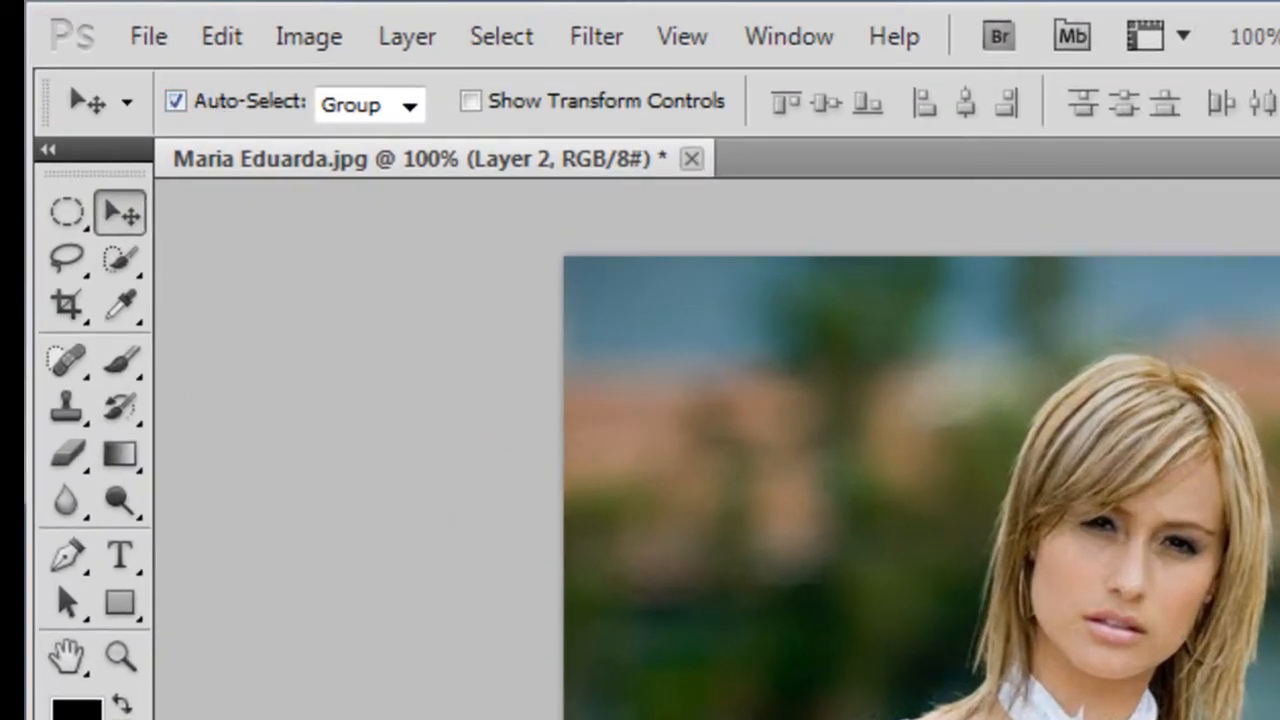
left_click(1081, 568)
left_click(952, 695)
left_click(519, 420)
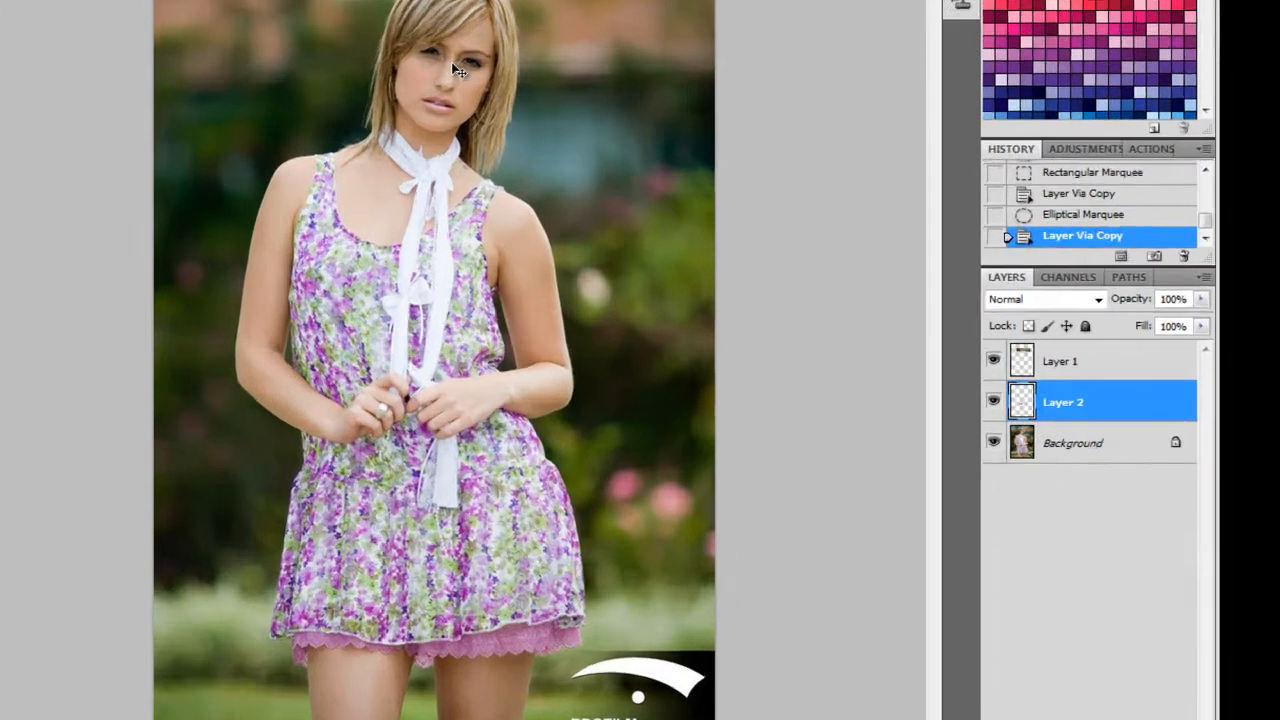
left_click(558, 136)
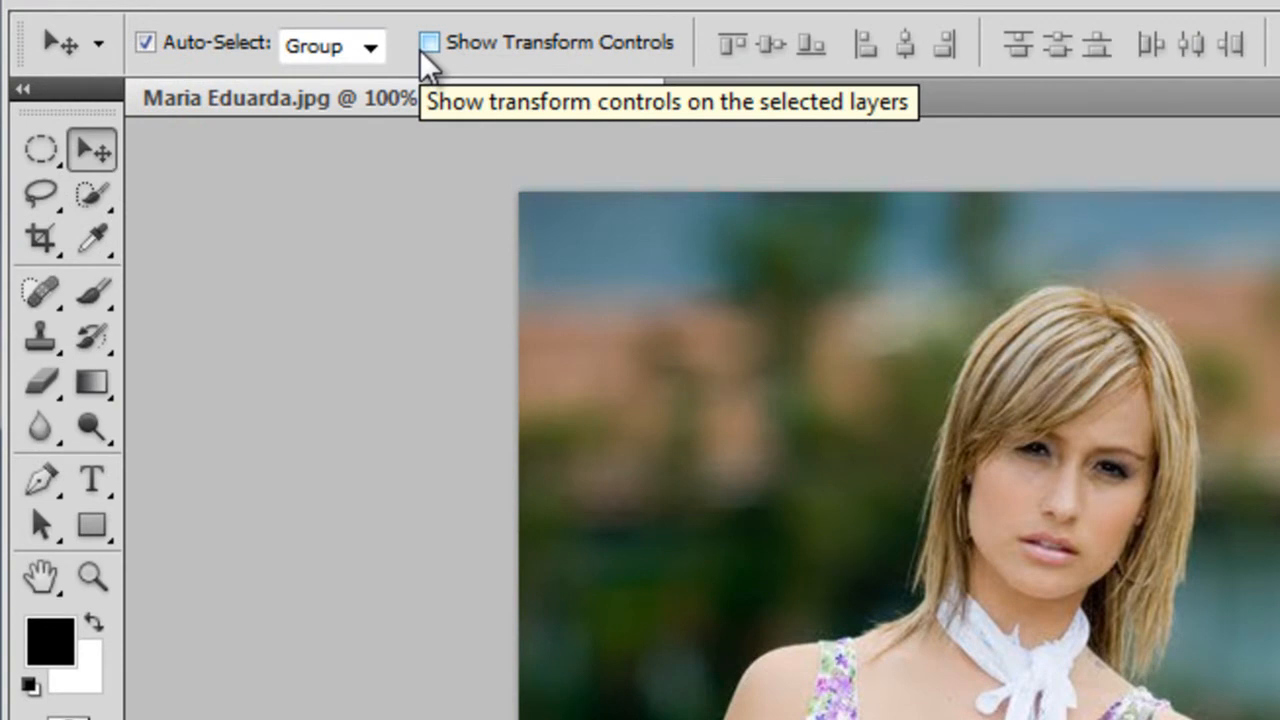
Show the transform controls, try moving and enlarging the face strip on Layer 1, and undo the changes.
left_click(420, 52)
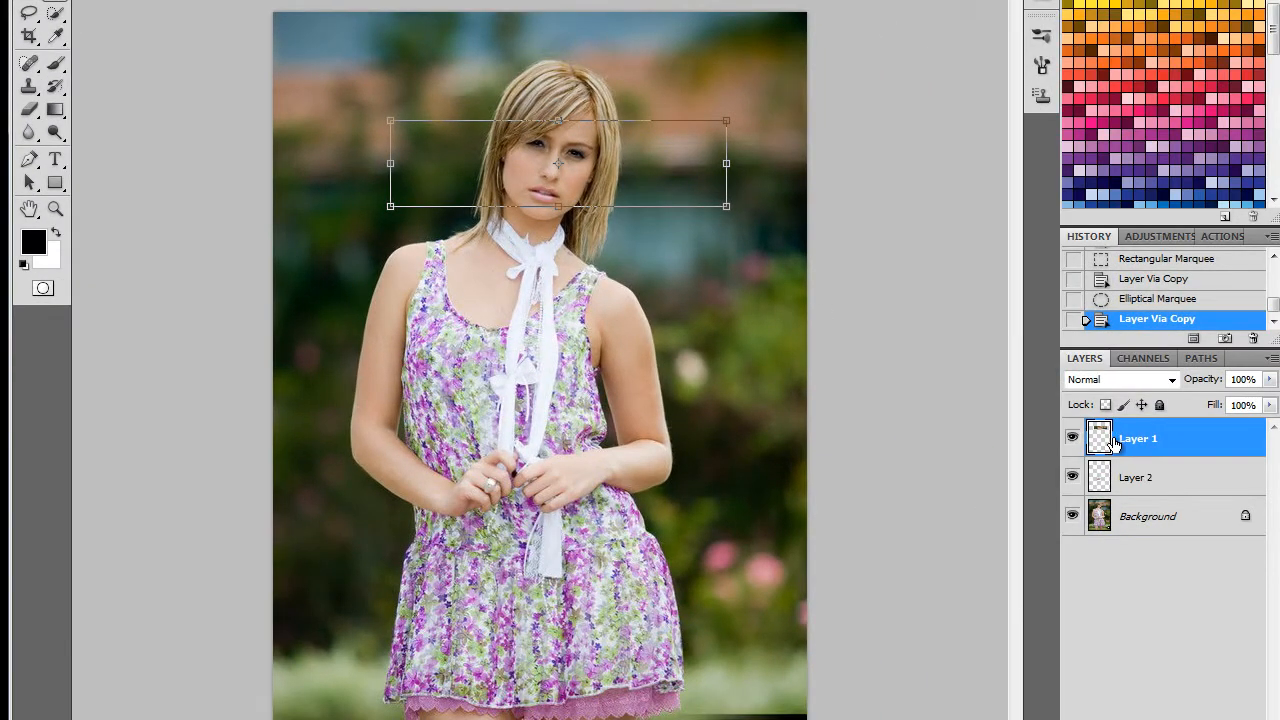
left_click_drag(532, 173, 436, 208)
key("ctrl+z")
left_click_drag(727, 209, 755, 263)
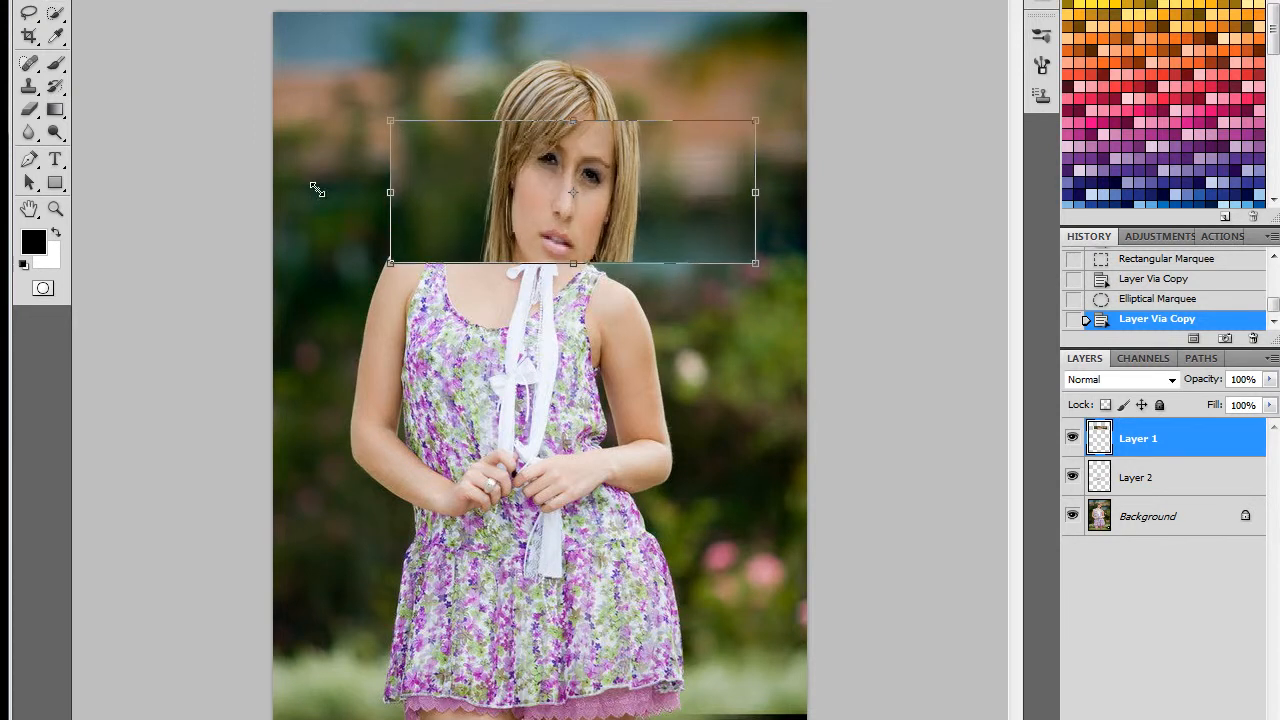
left_click_drag(388, 124, 330, 97)
left_click_drag(542, 264, 537, 239)
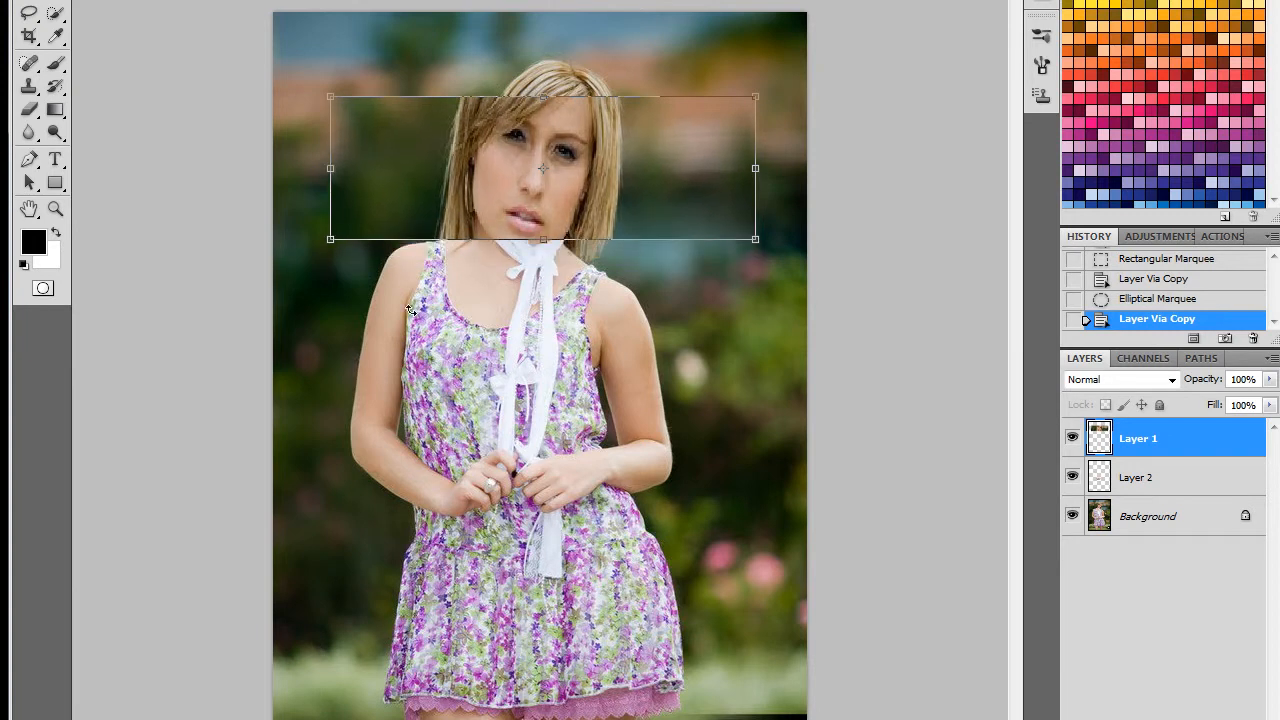
key("Return")
key("ctrl+z")
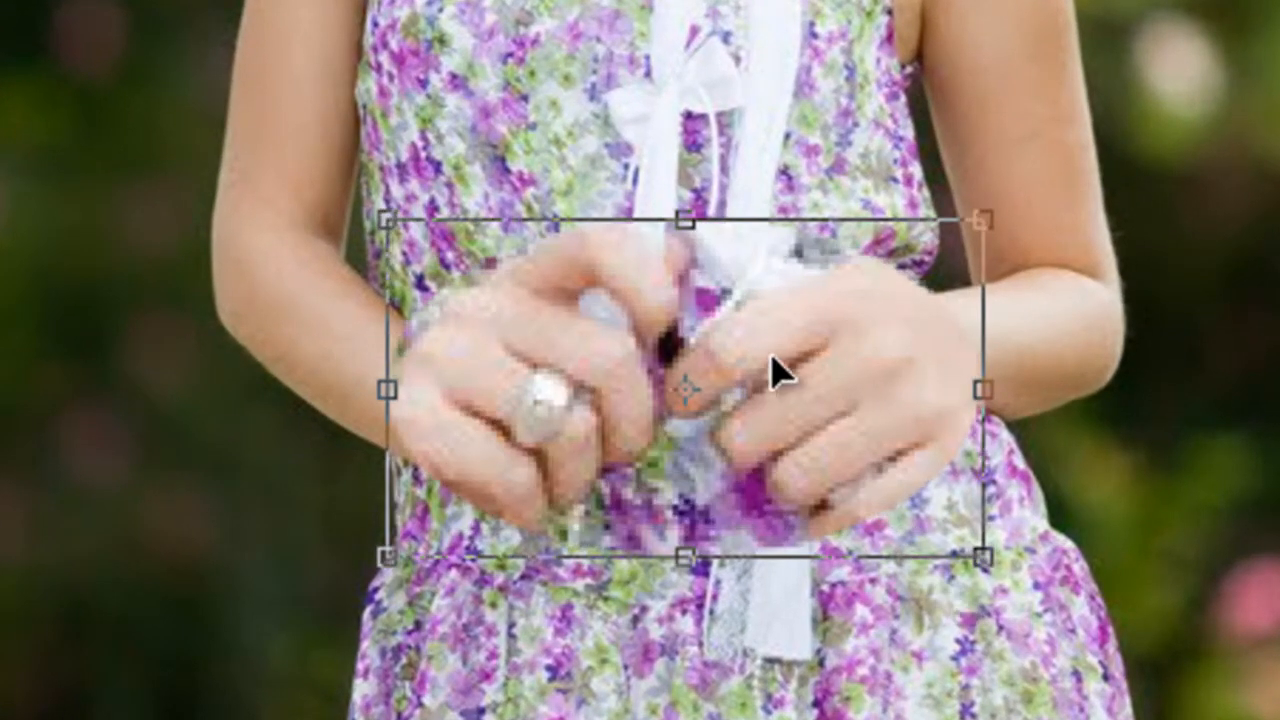
Undo the enlargement of the copied hands and turn off Show Transform Controls and Auto-Select.
key("ctrl+z")
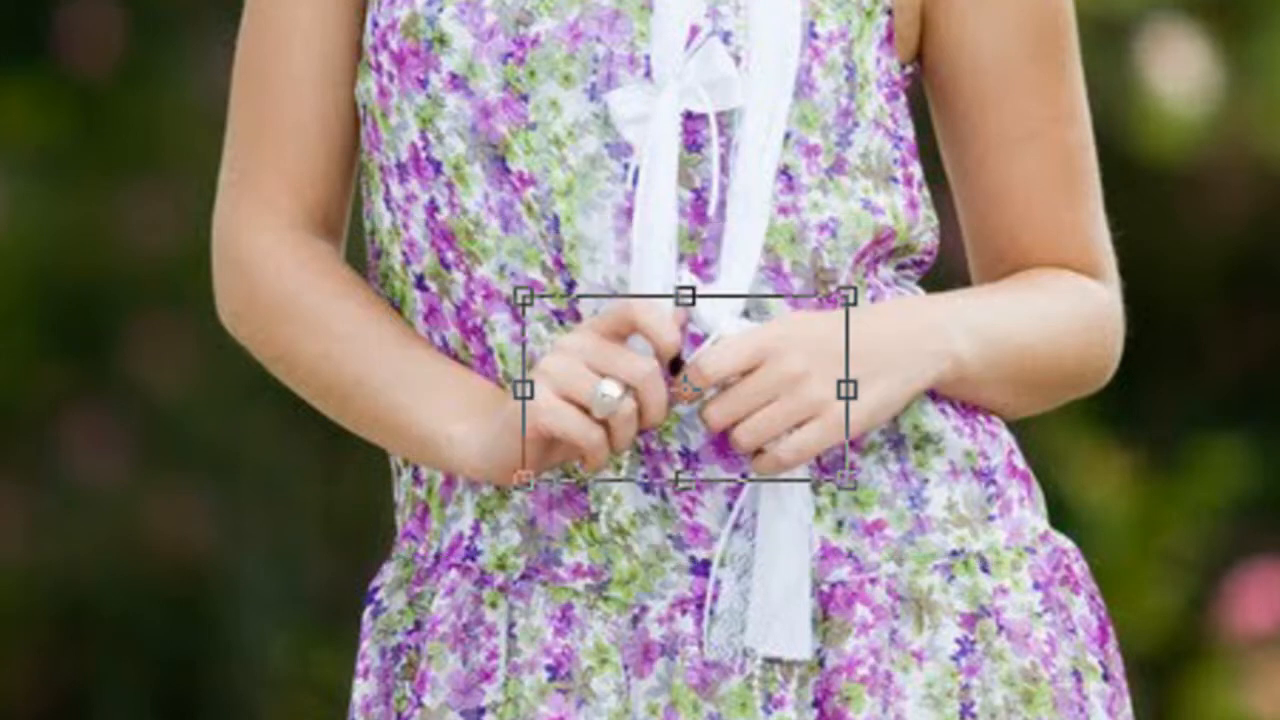
left_click(630, 386)
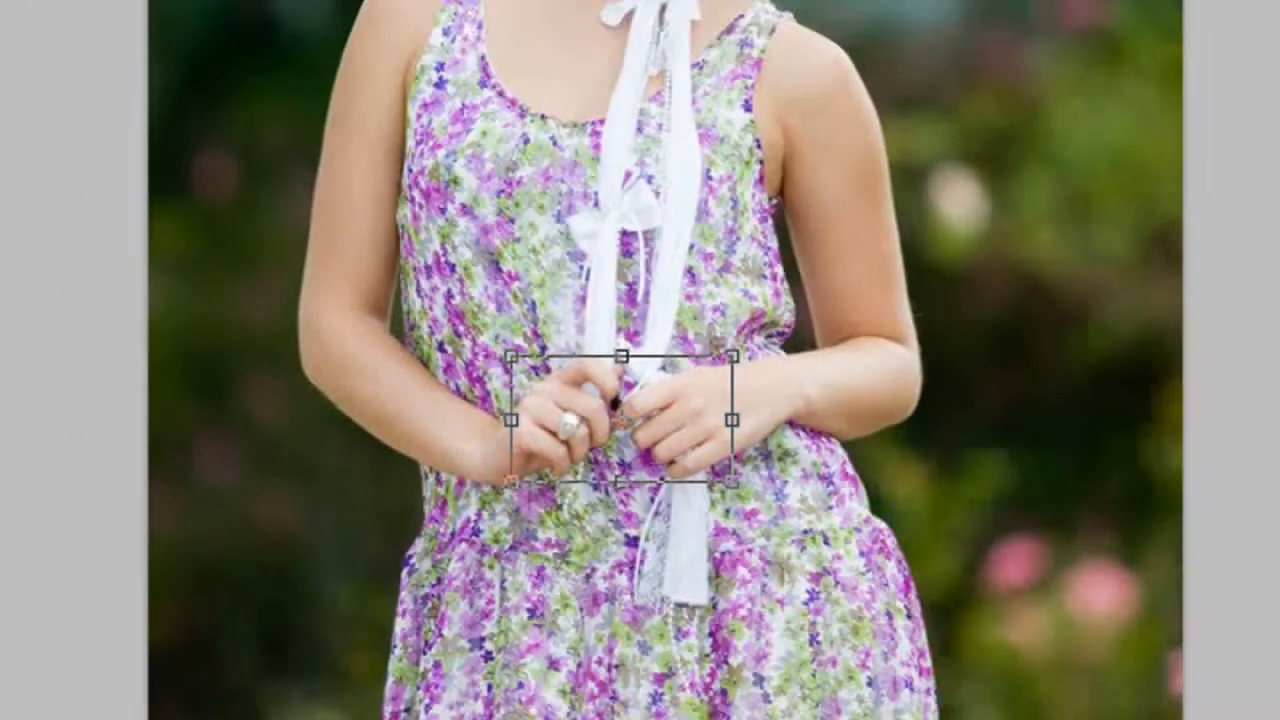
left_click(317, 39)
left_click(205, 39)
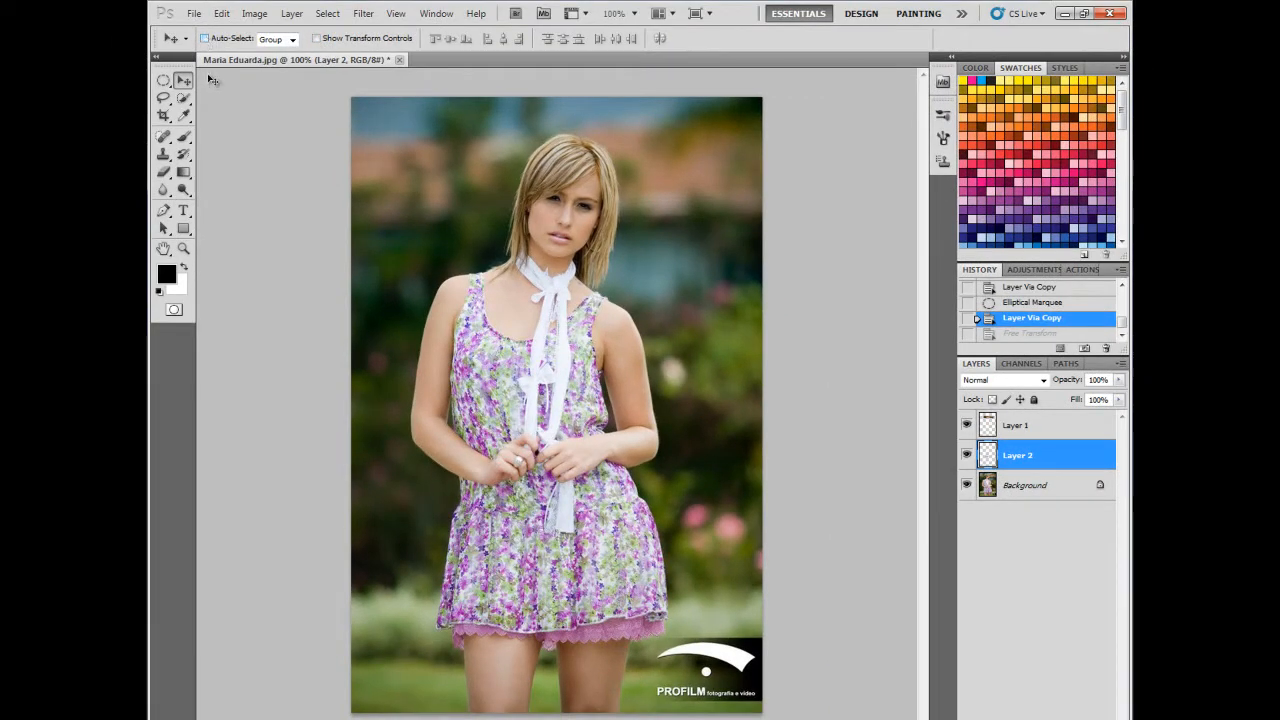
Delete Layer 2 and Layer 1 so only the Background layer is left.
key("Delete")
left_click(1031, 427)
key("Delete")
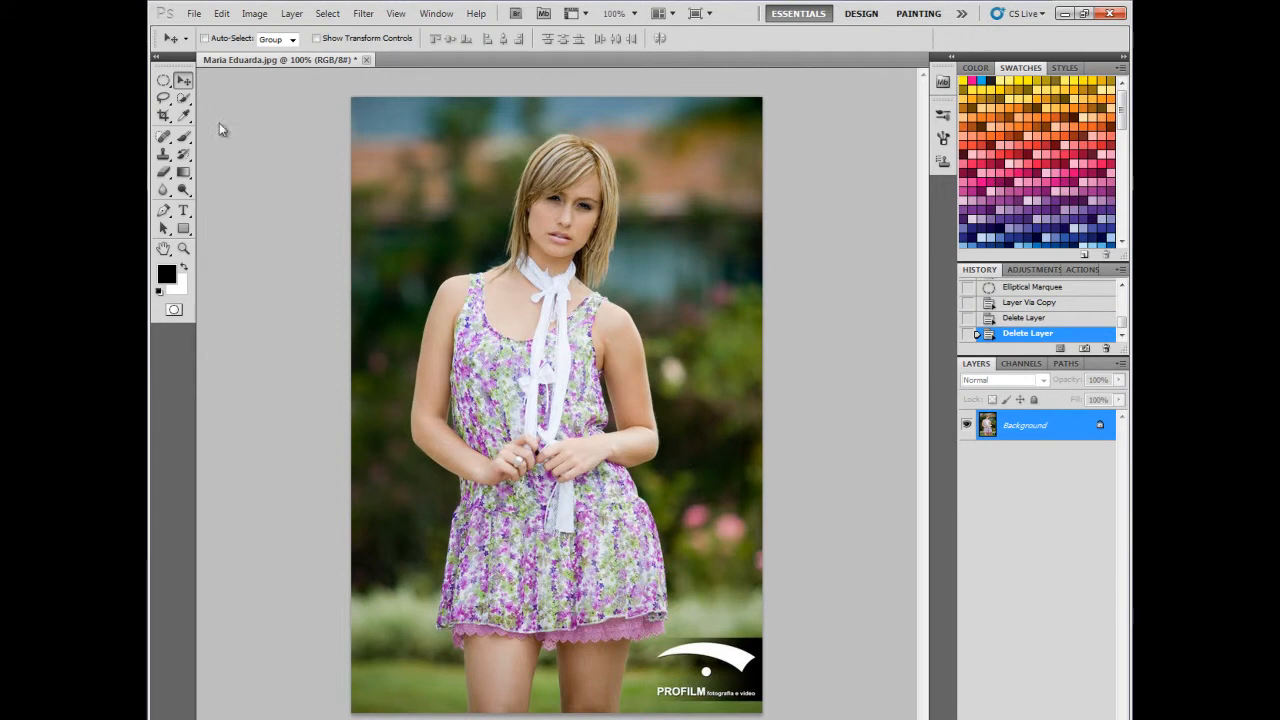
Draw a freehand Lasso selection along the woman's hair, shoulder and arm, and deselect it.
left_click(163, 99)
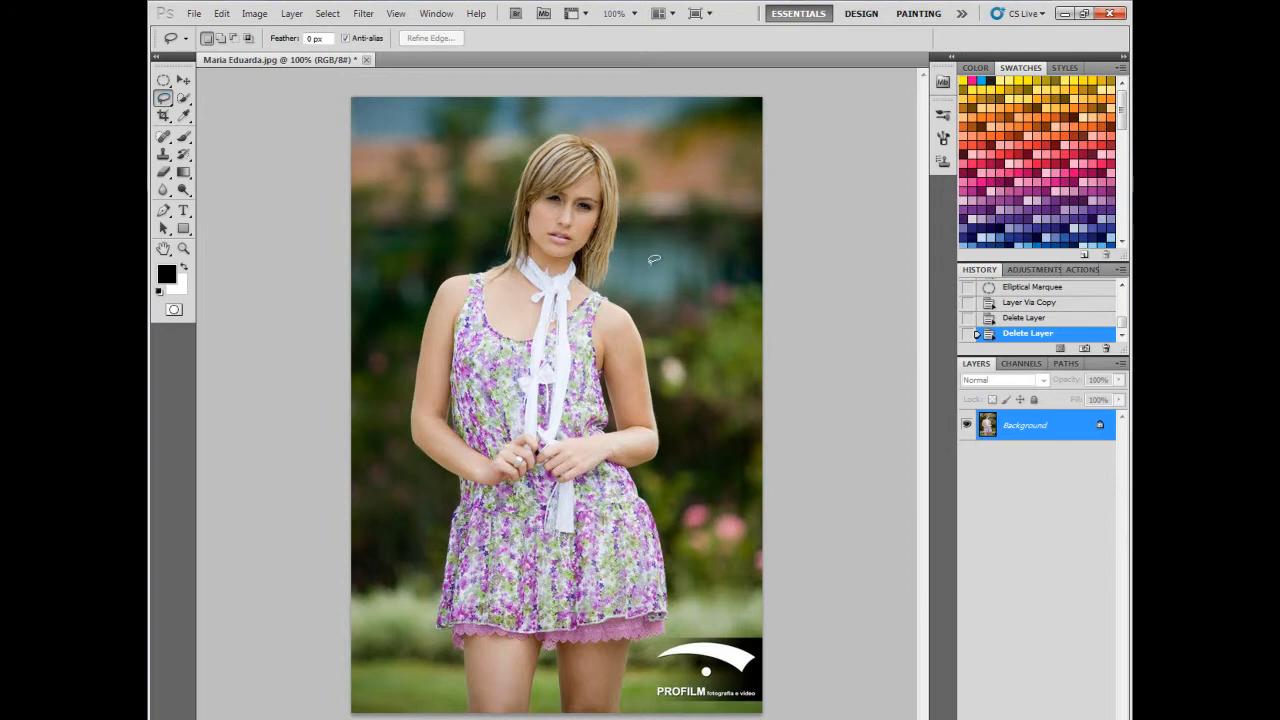
scroll(654, 260, "up", 7)
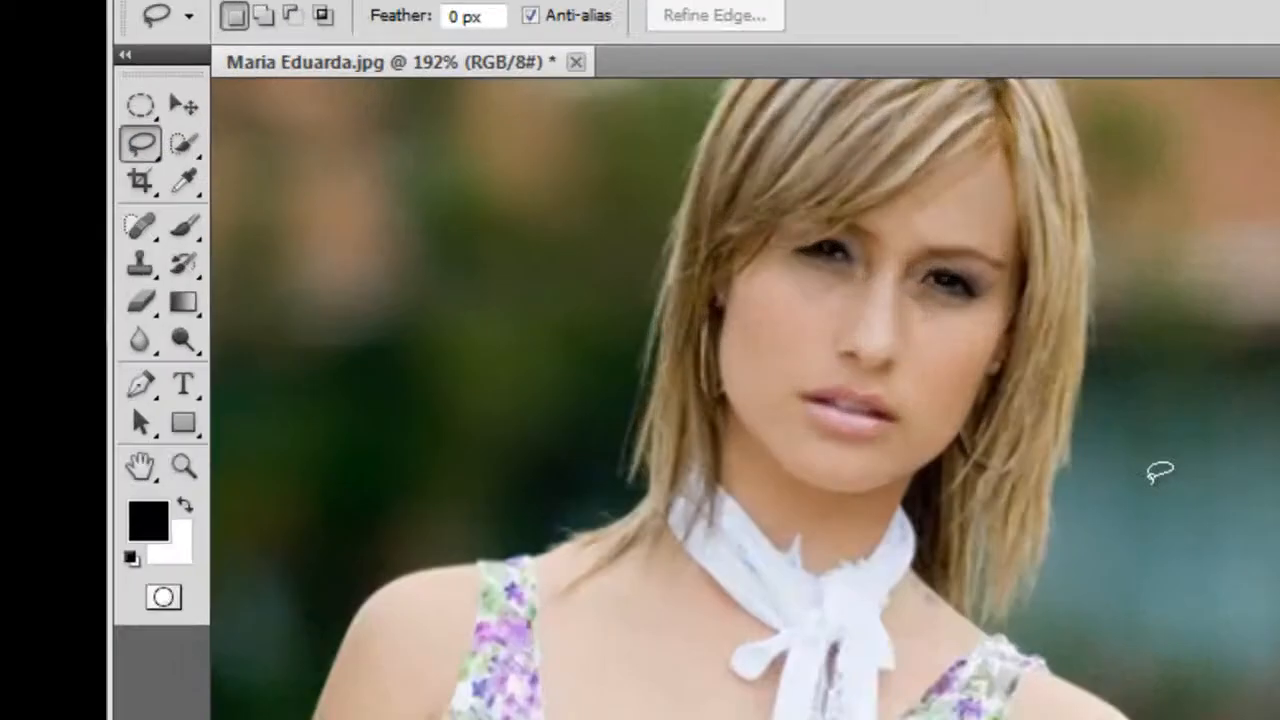
scroll(1160, 472, "up", 4)
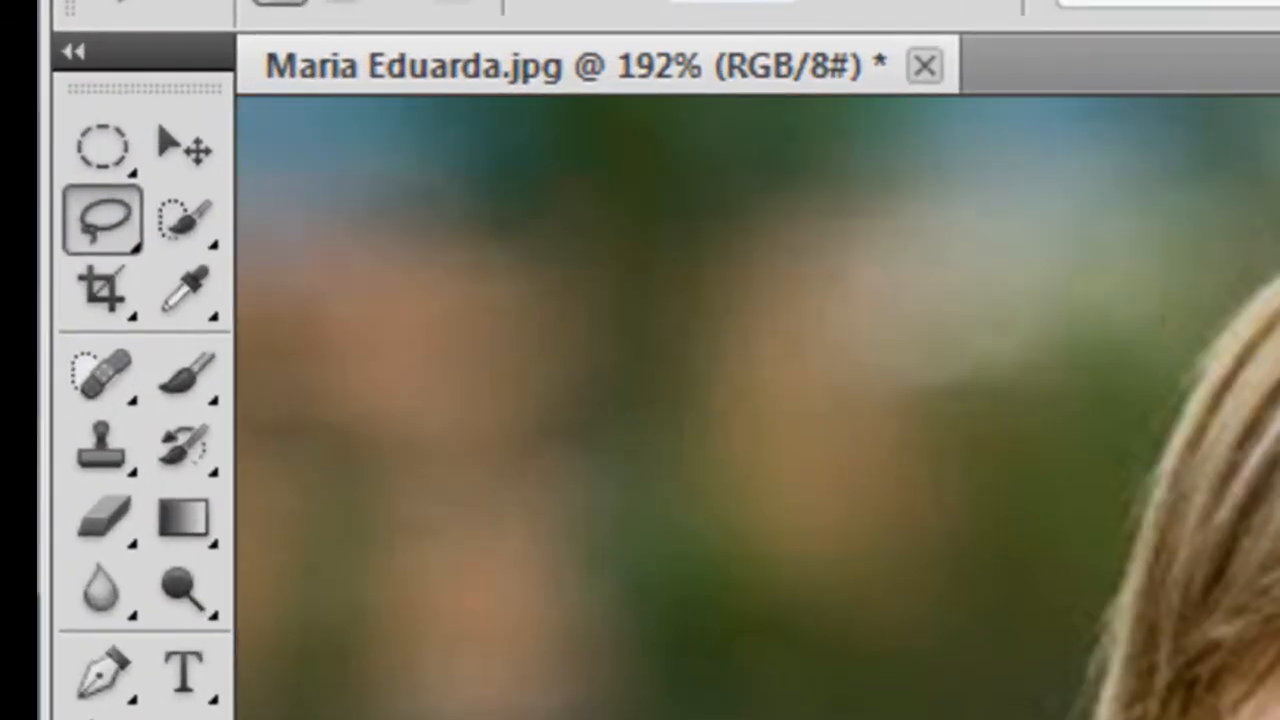
scroll(758, 408, "left", 3)
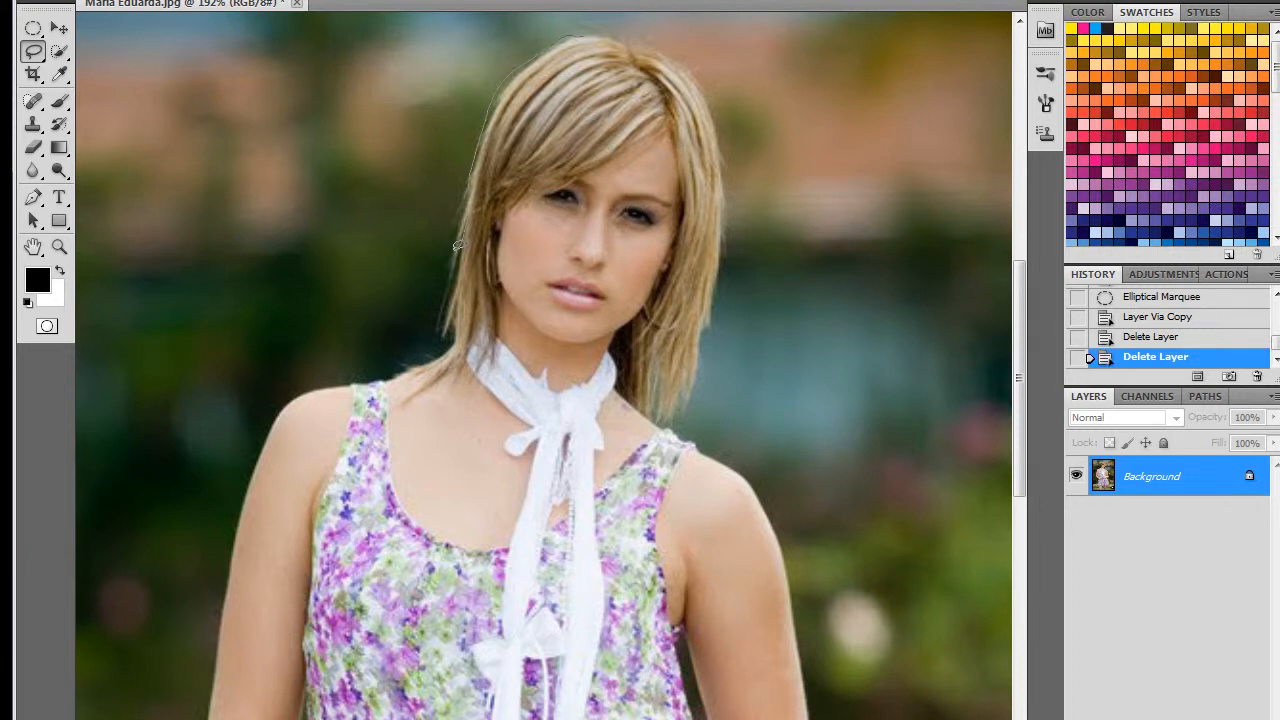
mouse_move(452, 341)
left_mouse_down()
mouse_move(404, 371)
mouse_move(298, 382)
mouse_move(240, 518)
left_mouse_up()
mouse_move(240, 605)
left_mouse_down()
mouse_move(226, 690)
mouse_move(340, 718)
left_mouse_up()
scroll(552, 647, "down", 3)
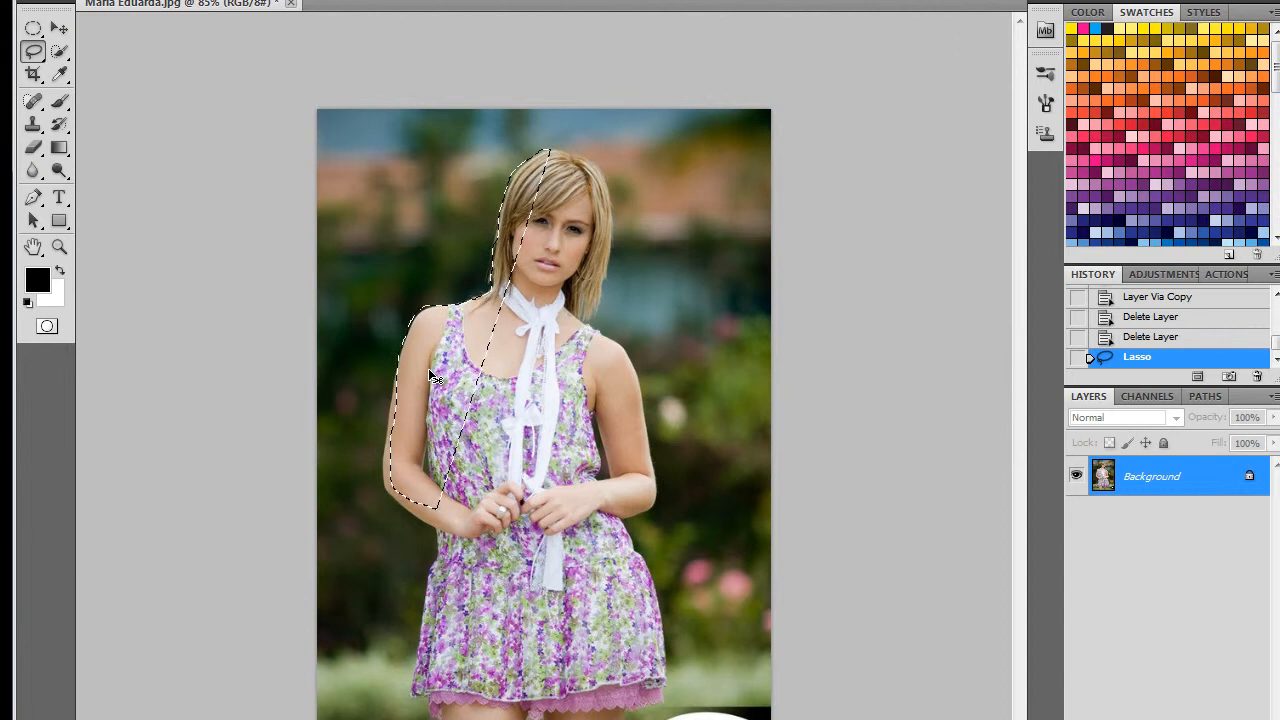
key("ctrl+d")
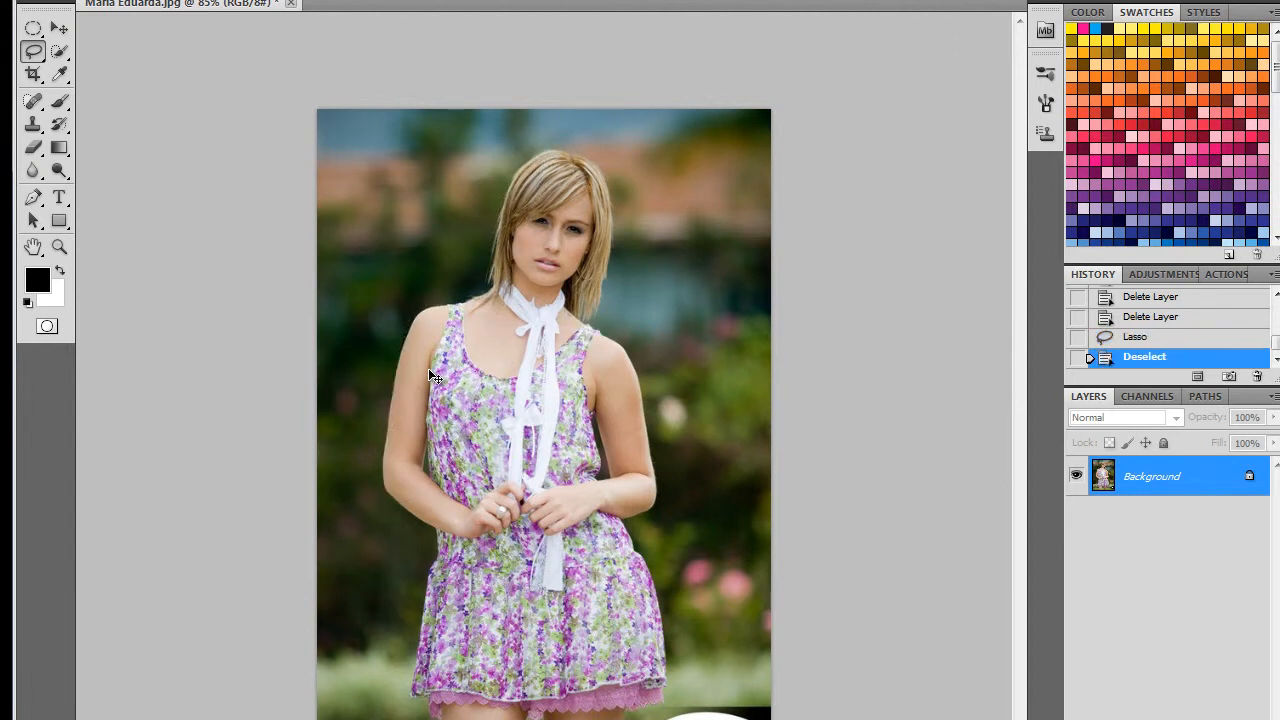
Start a Polygonal Lasso outline at the top of the woman's hair and trace down along the hair to her shoulder strap.
left_click(33, 51)
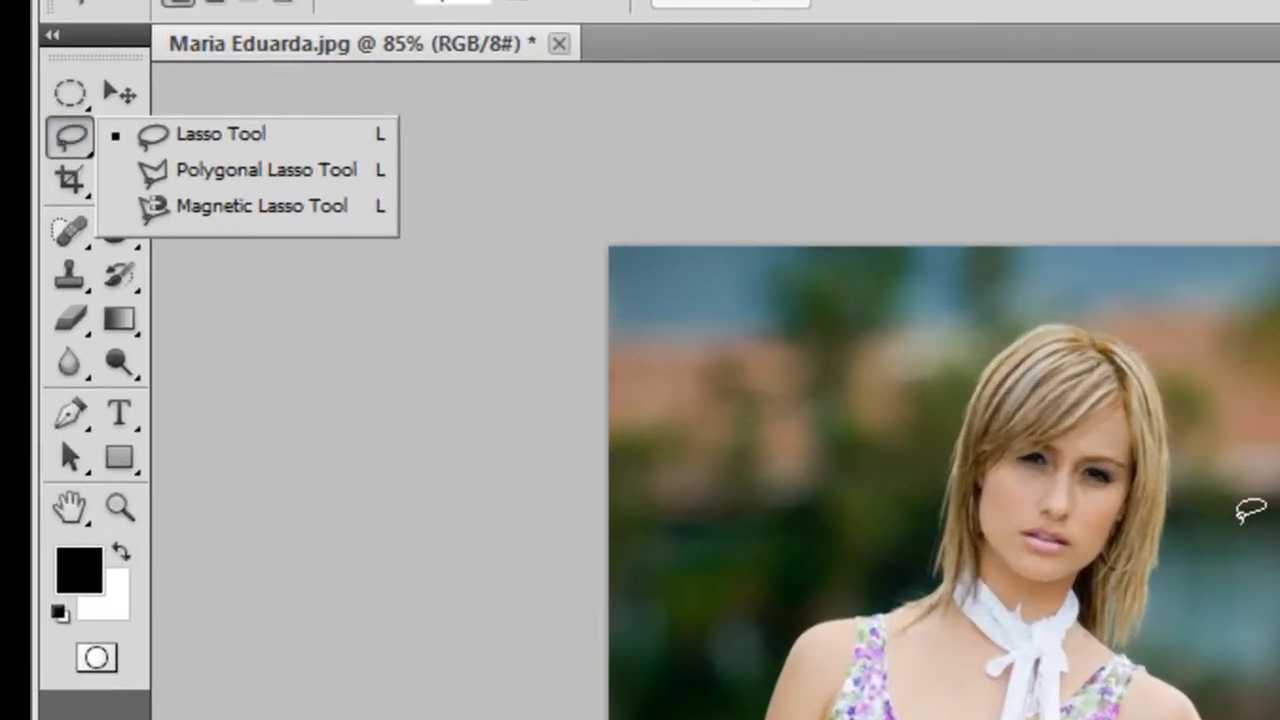
left_click(245, 172)
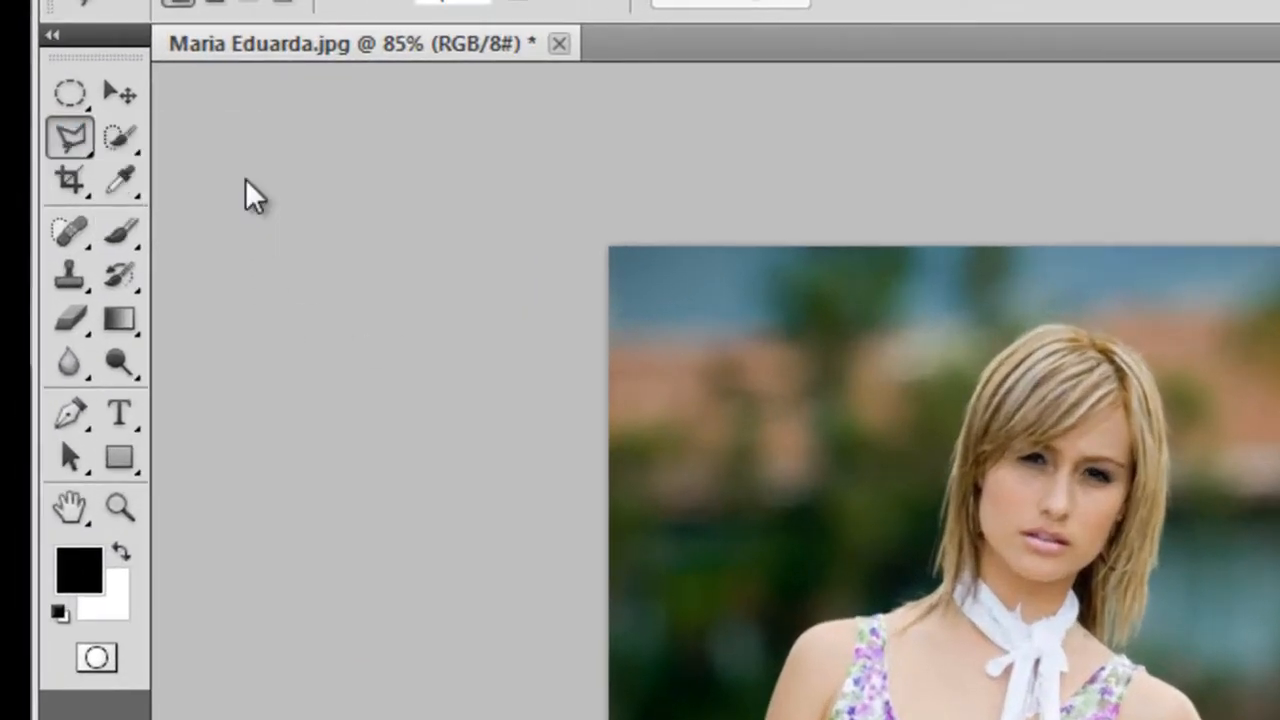
left_click(82, 134)
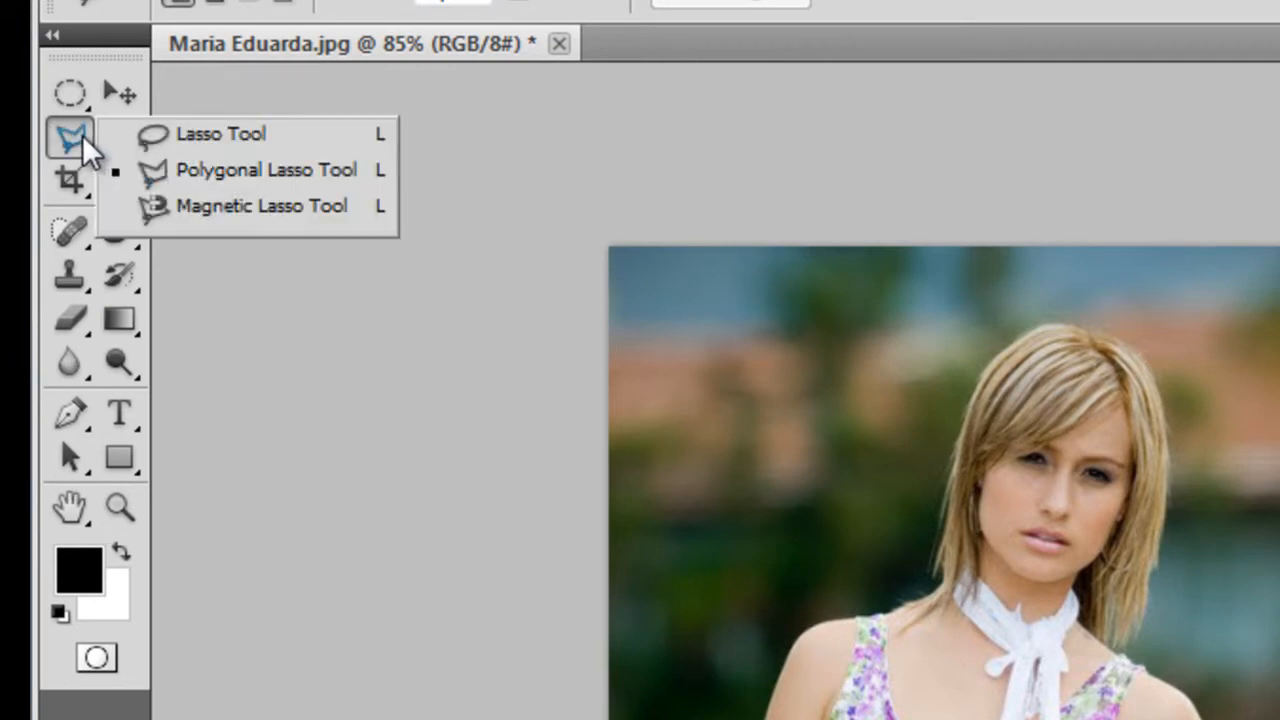
left_click(203, 177)
scroll(780, 409, "up", 4)
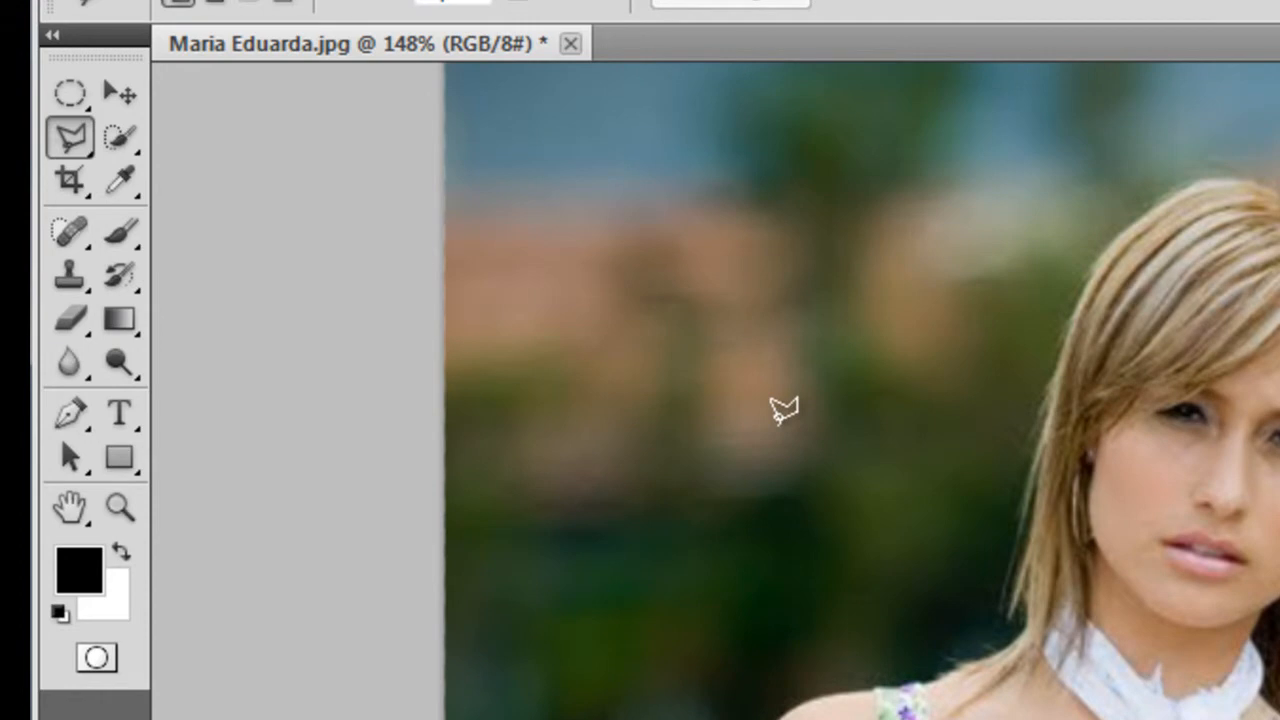
scroll(784, 409, "up", 1)
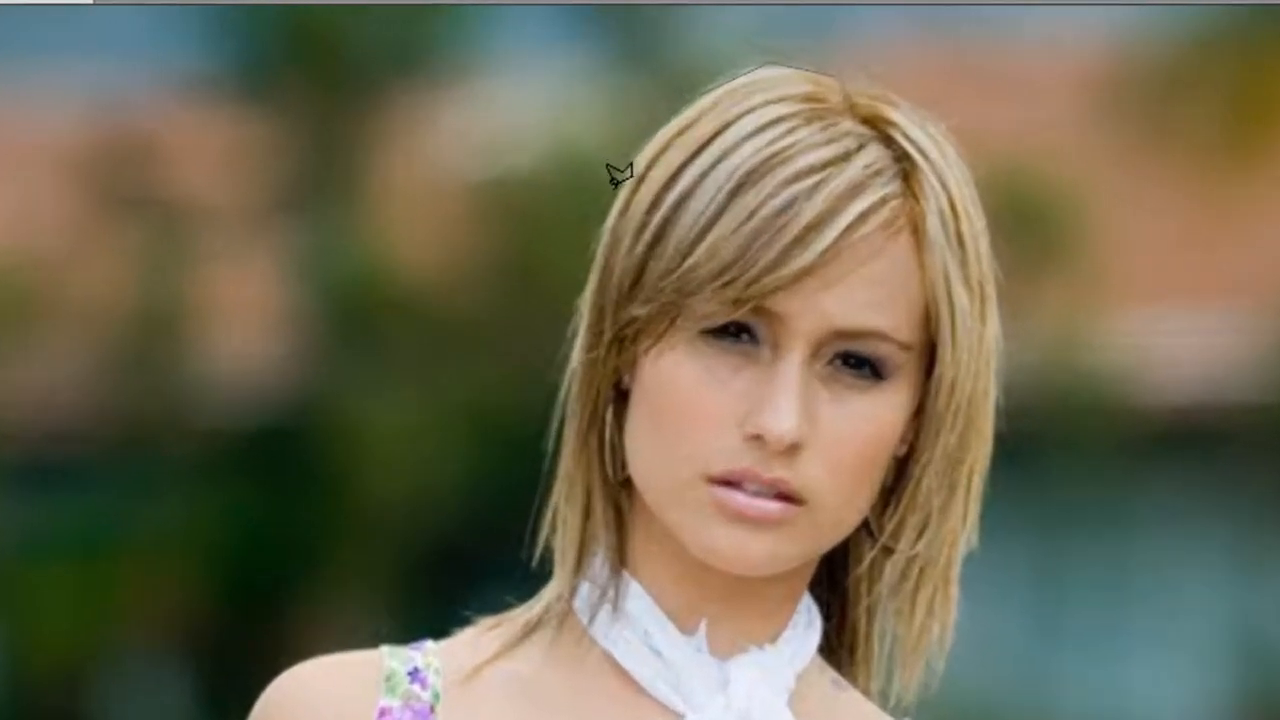
mouse_move(612, 188)
left_mouse_down()
mouse_move(566, 302)
mouse_move(553, 551)
left_mouse_up()
left_click(552, 580)
left_click(485, 619)
left_click(437, 642)
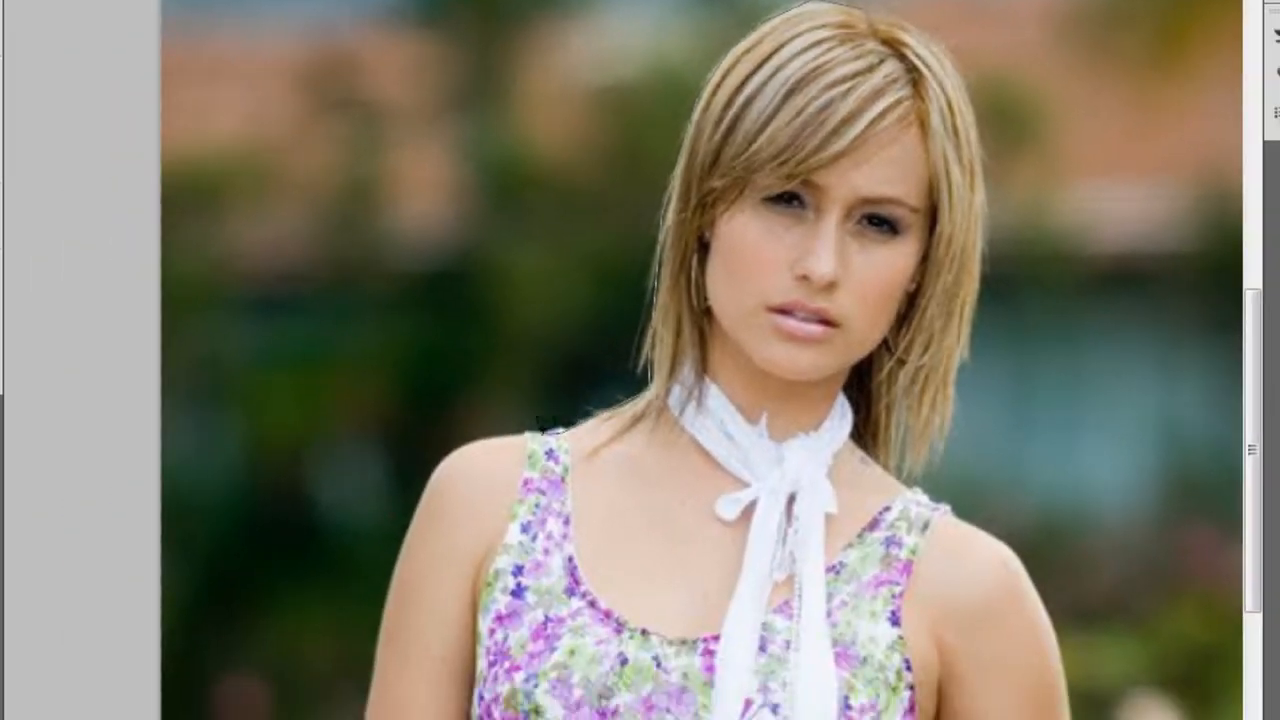
Continue the Polygonal Lasso outline along the shoulder and arm to the waist, close the selection, and deselect it.
left_click(488, 438)
left_click(446, 450)
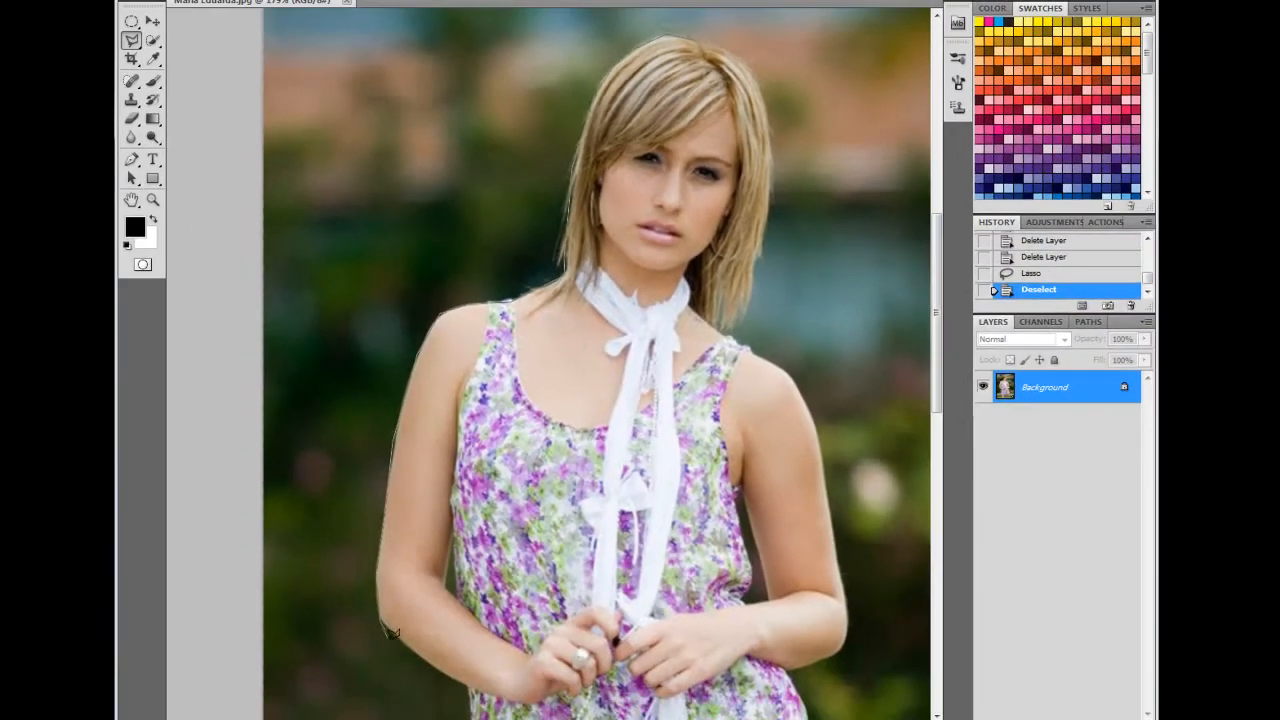
scroll(500, 623, "down", 1)
double_click(467, 660)
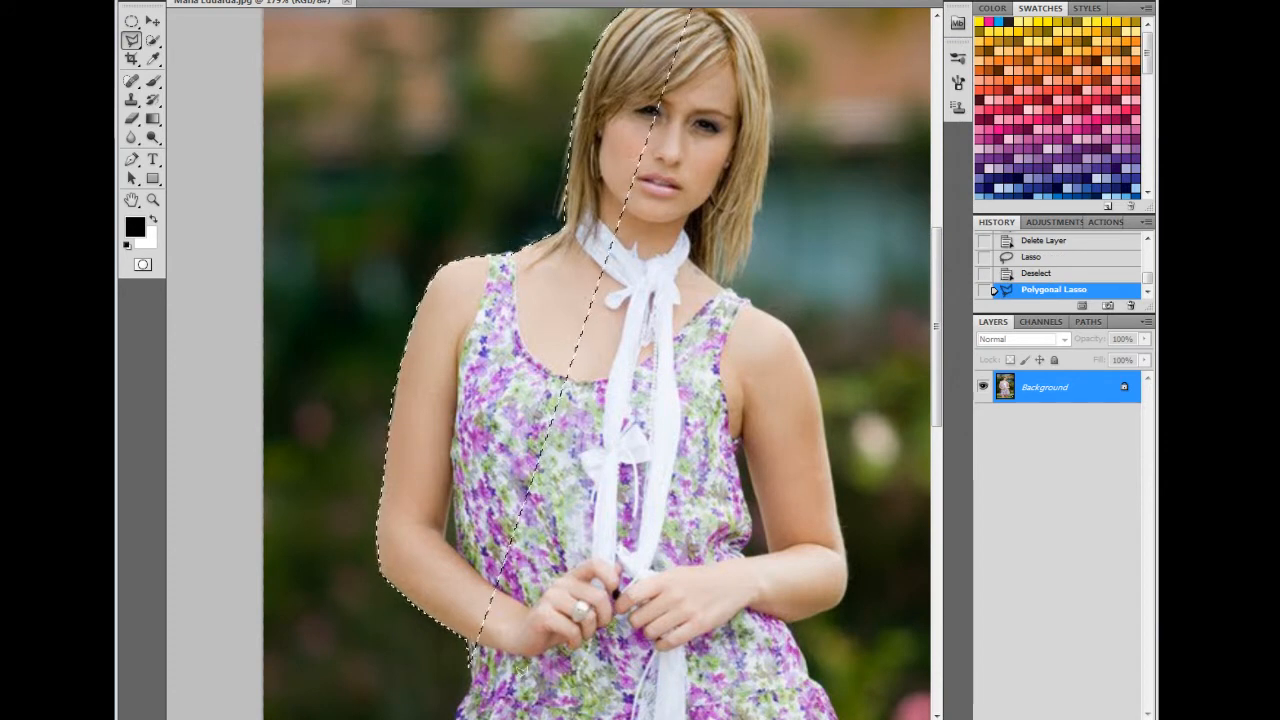
key("ctrl+d")
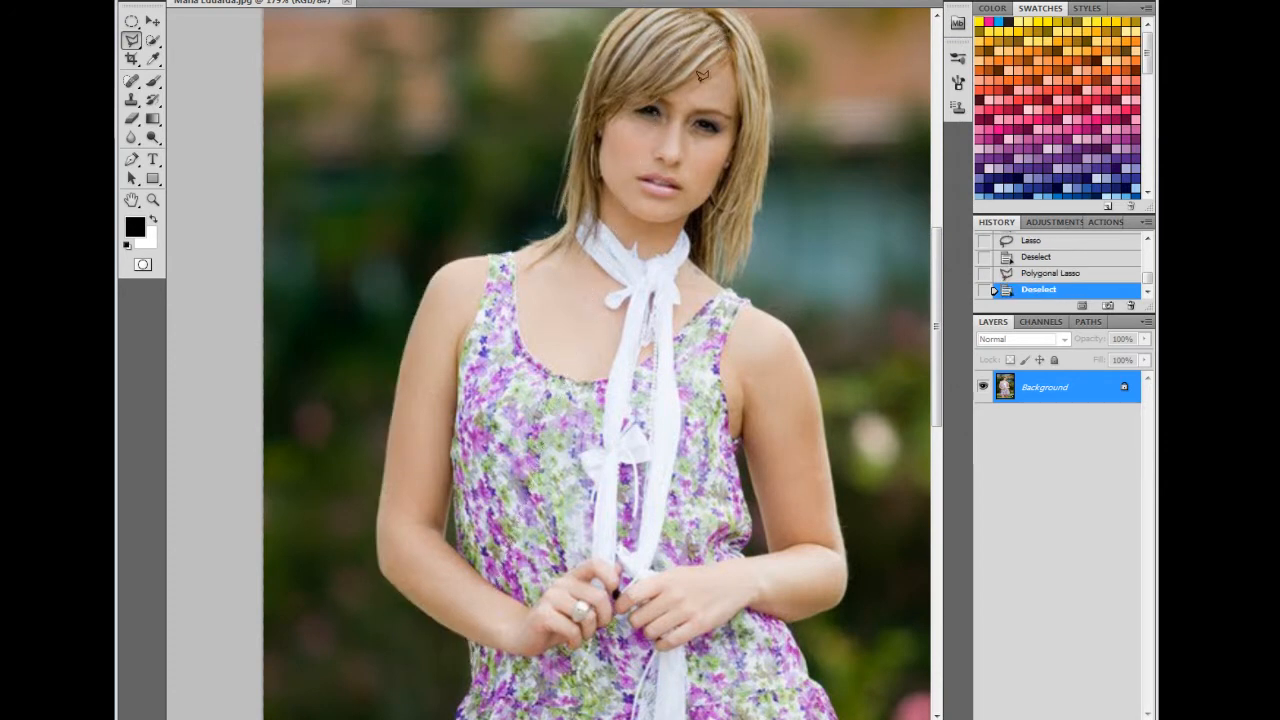
Examine the woman's face, dress and hands at several magnifications with the Move tool active, finishing with the whole photo at 100%.
scroll(675, 185, "up", 1)
scroll(675, 185, "down", 2)
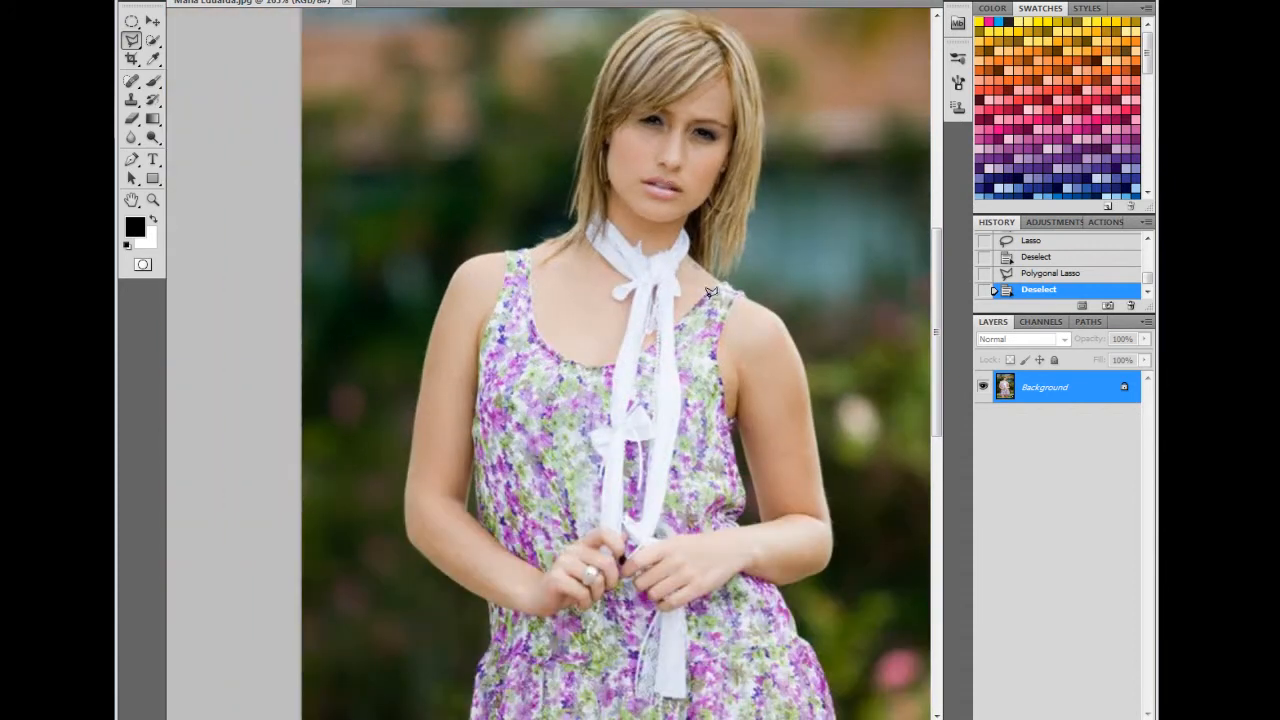
scroll(669, 400, "up", 2)
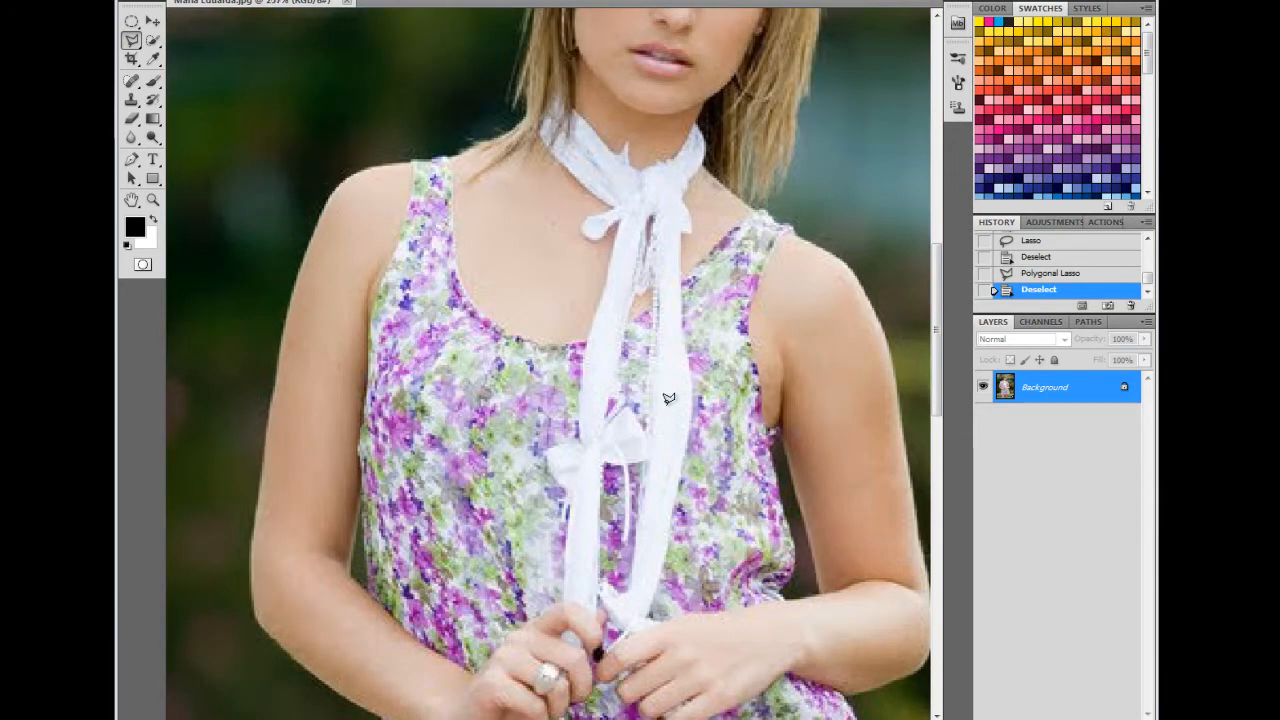
scroll(669, 400, "down", 3)
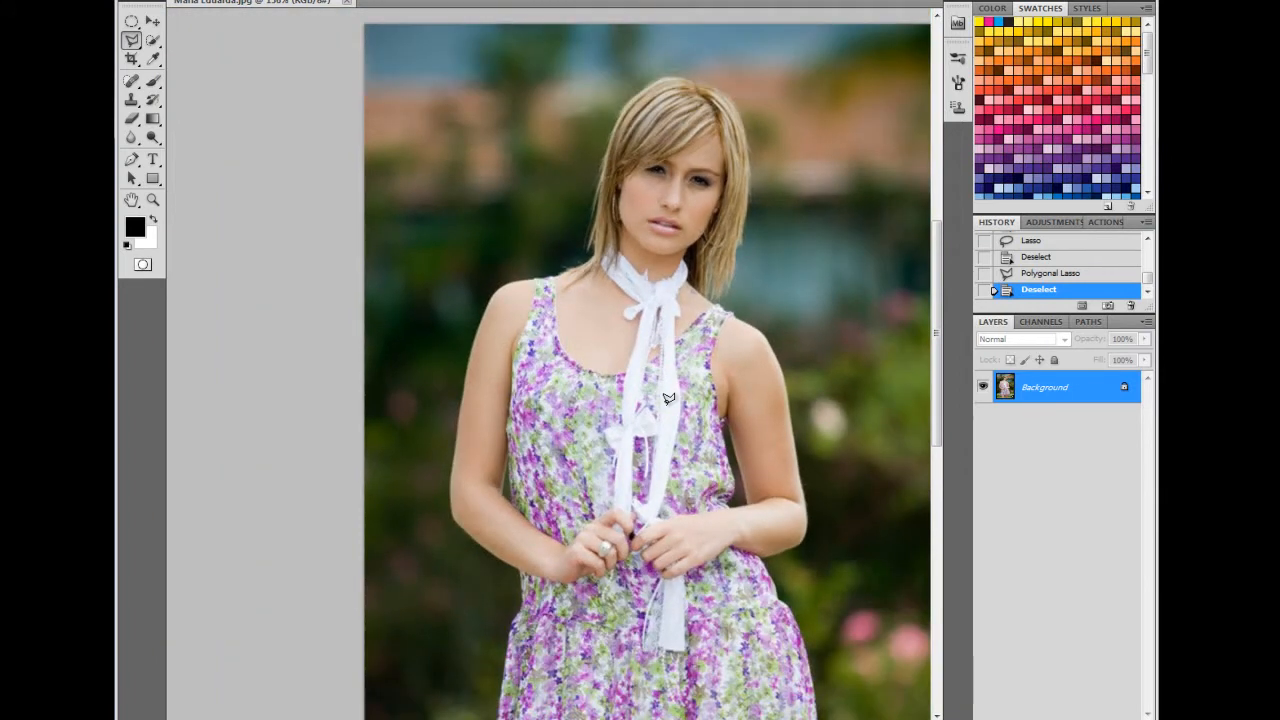
key("v")
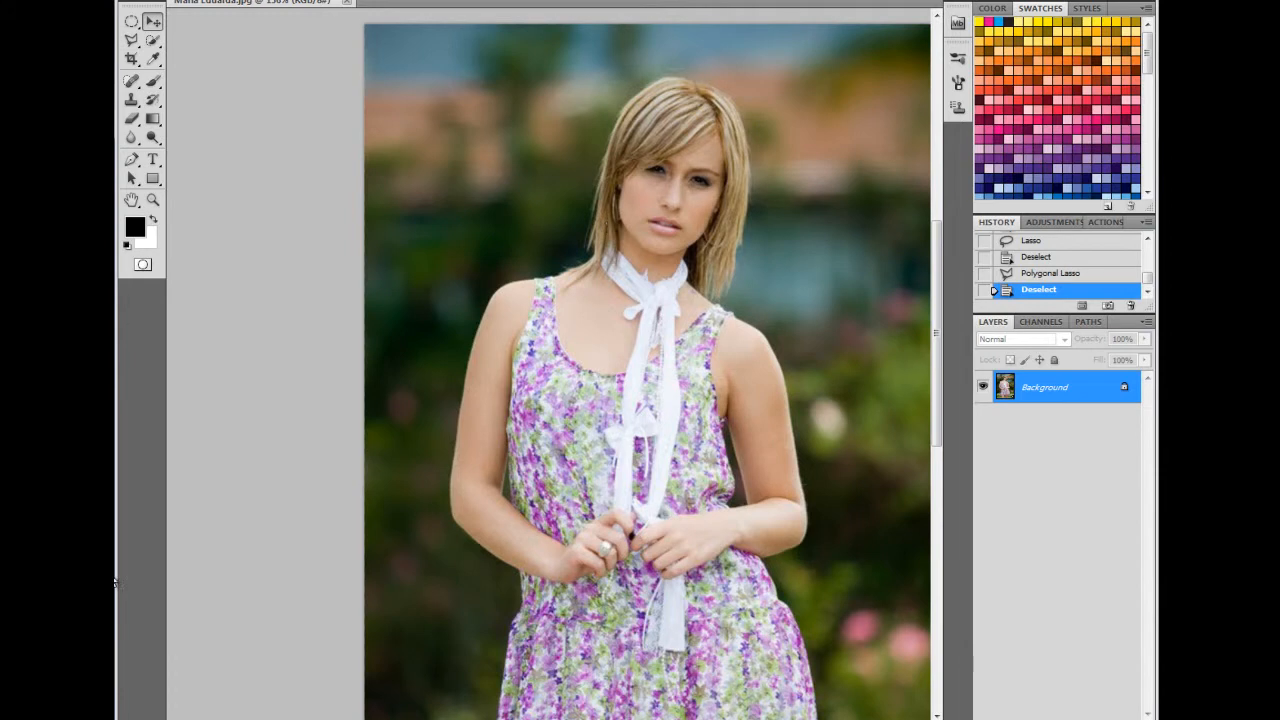
key("ctrl+plus")
key("ctrl+plus")
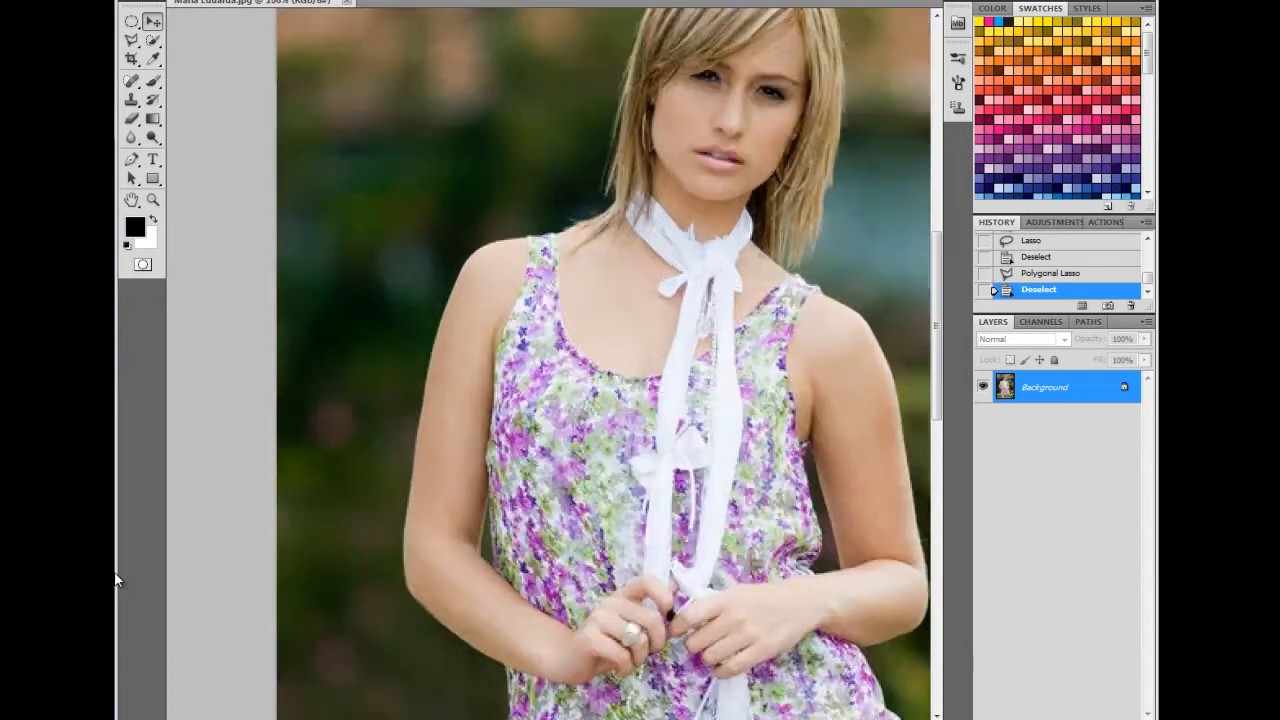
key("ctrl+plus")
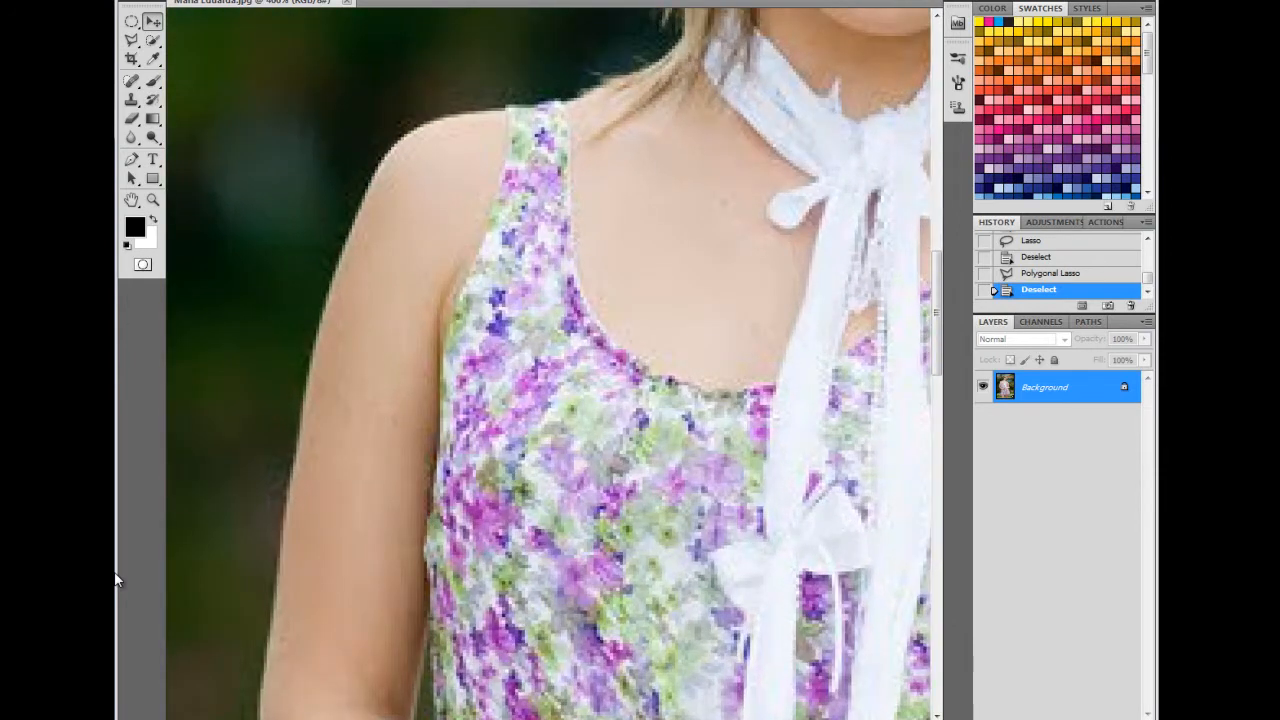
key("ctrl+minus")
key("ctrl+minus")
key("ctrl+minus")
key("ctrl+minus")
key("ctrl+plus")
key("ctrl+plus")
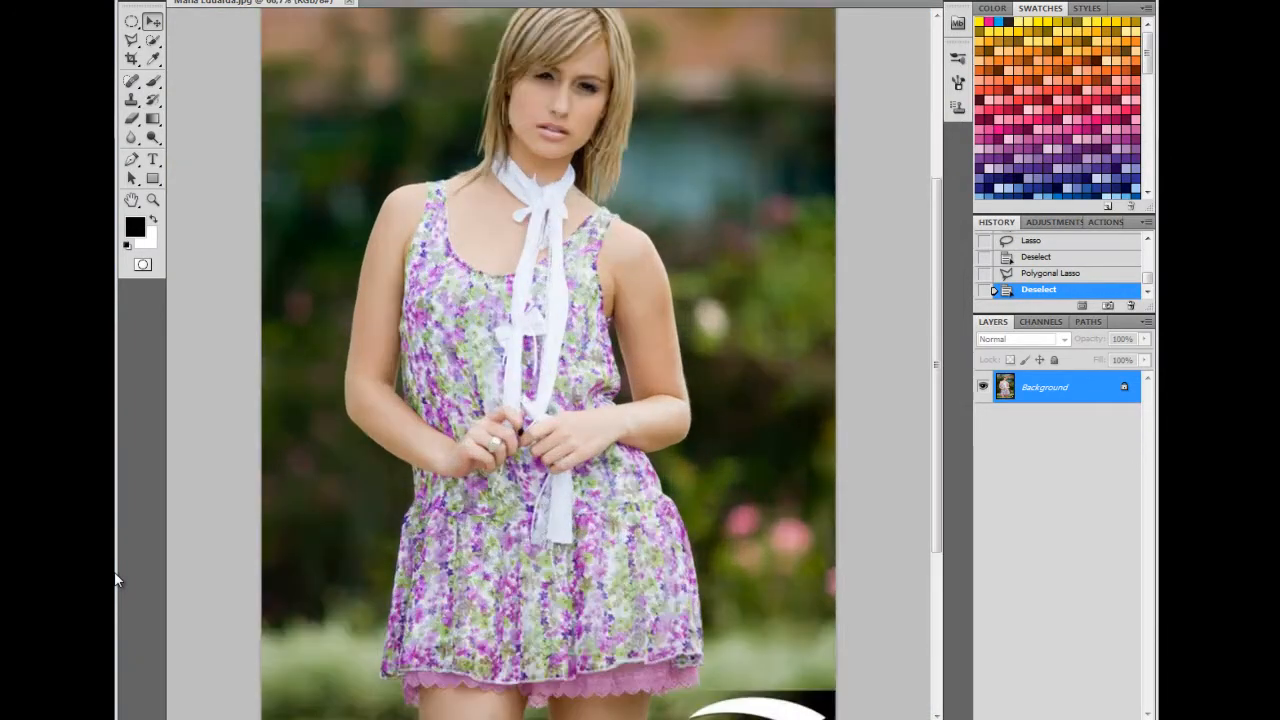
key("ctrl+plus")
key("ctrl+plus")
key("ctrl+plus")
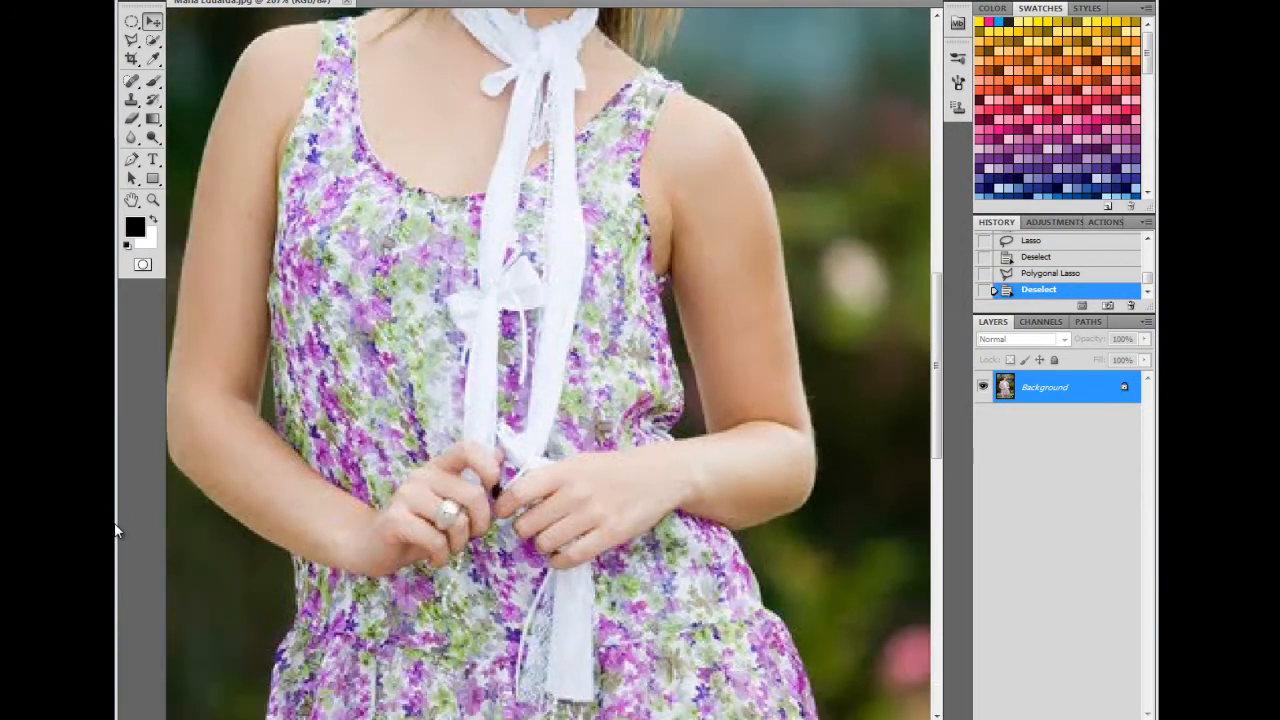
key("ctrl+minus")
key("ctrl+minus")
key("ctrl+minus")
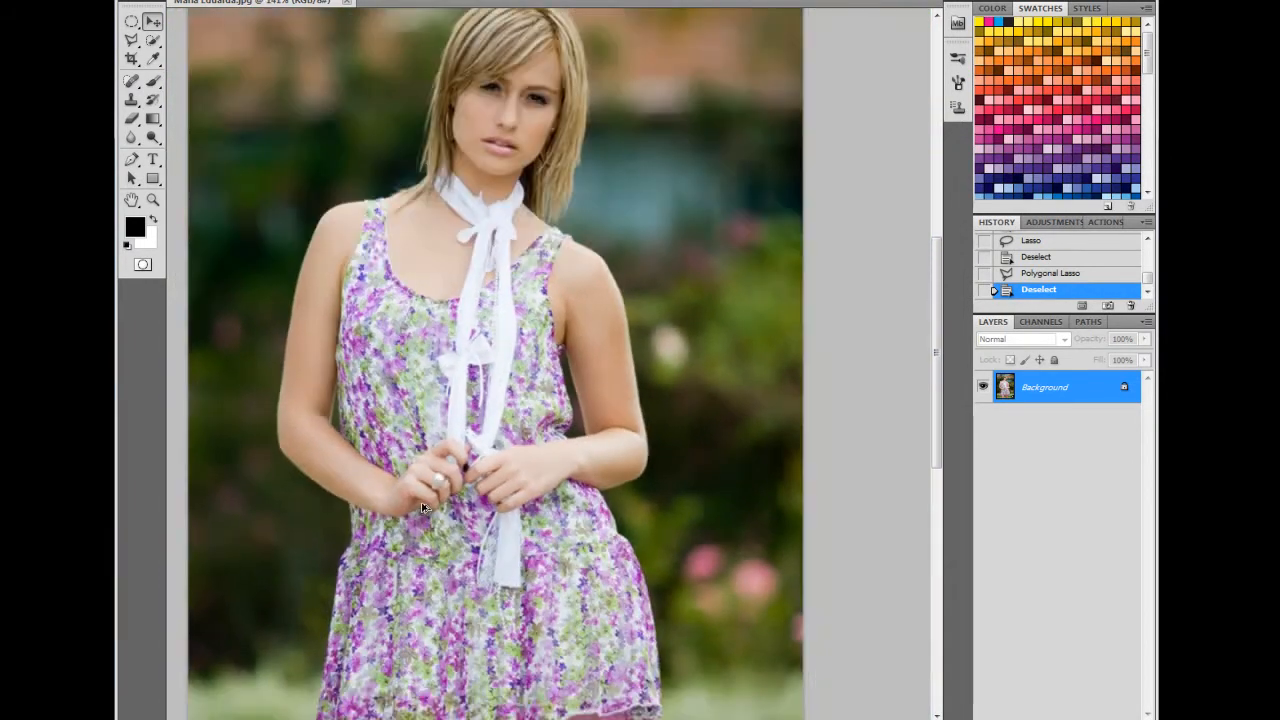
scroll(424, 508, "down", 4)
scroll(424, 508, "up", 1)
scroll(424, 508, "up", 3)
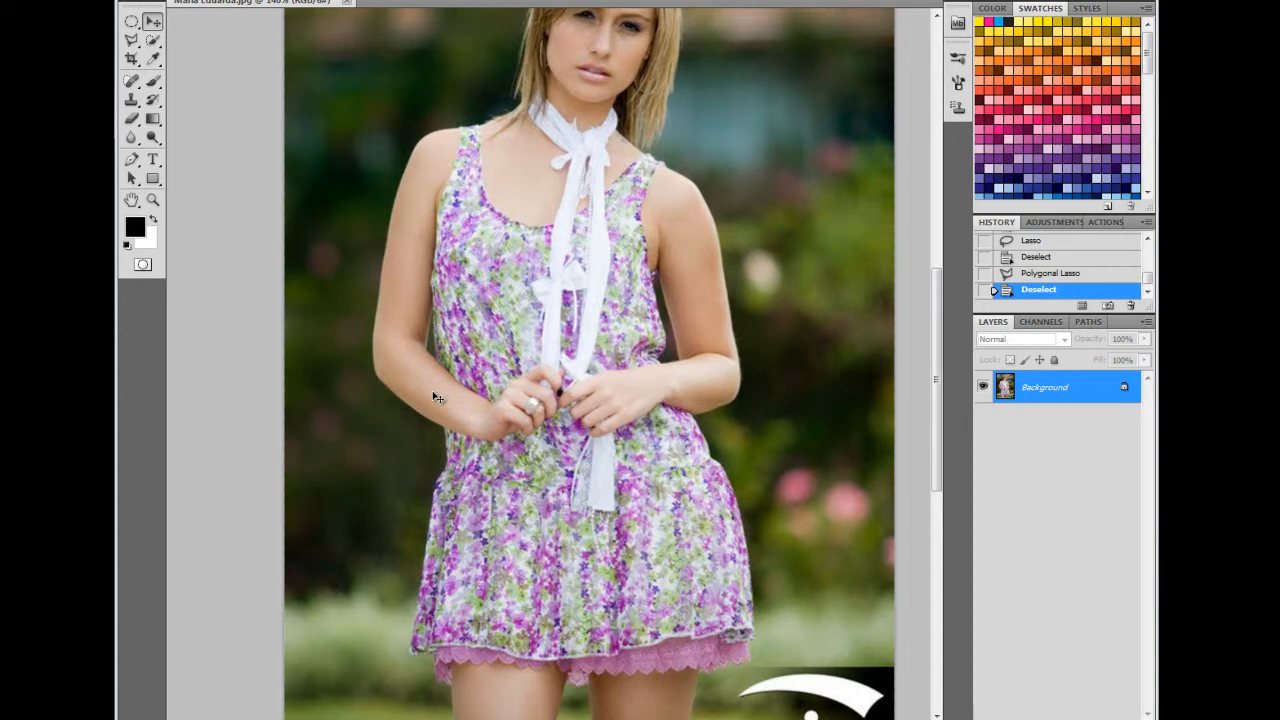
scroll(437, 397, "up", 5)
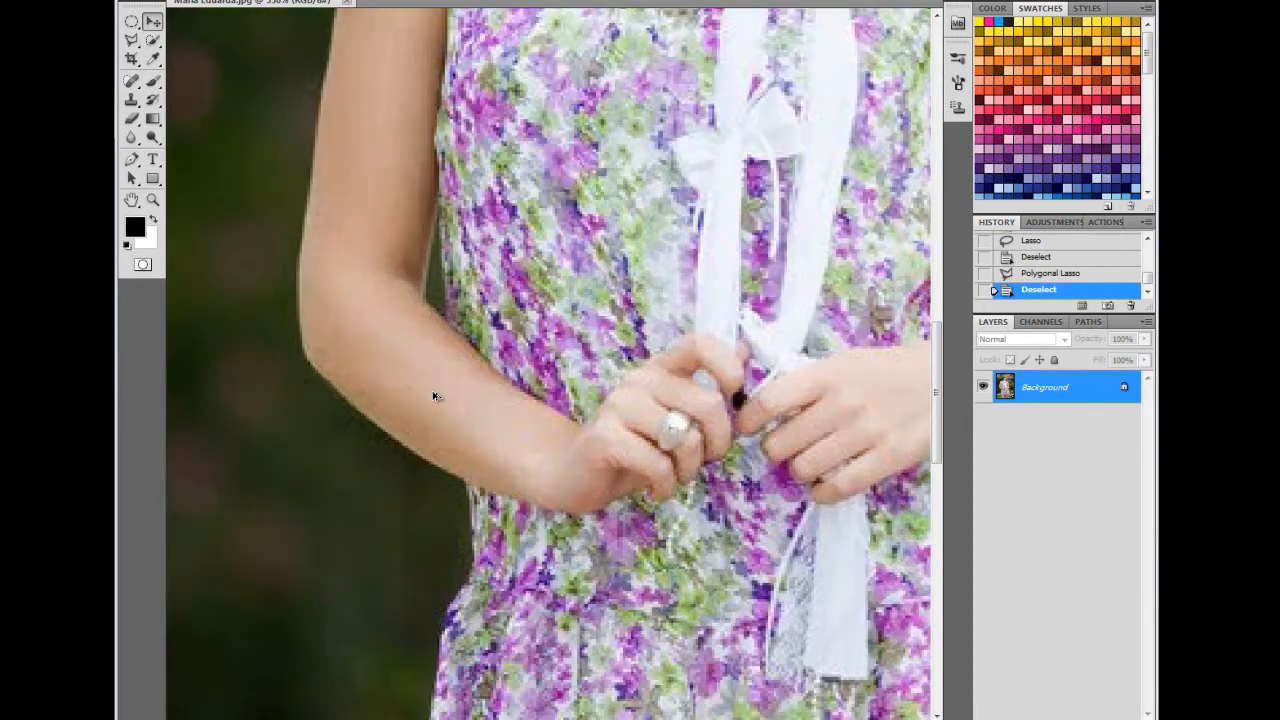
scroll(434, 396, "down", 7)
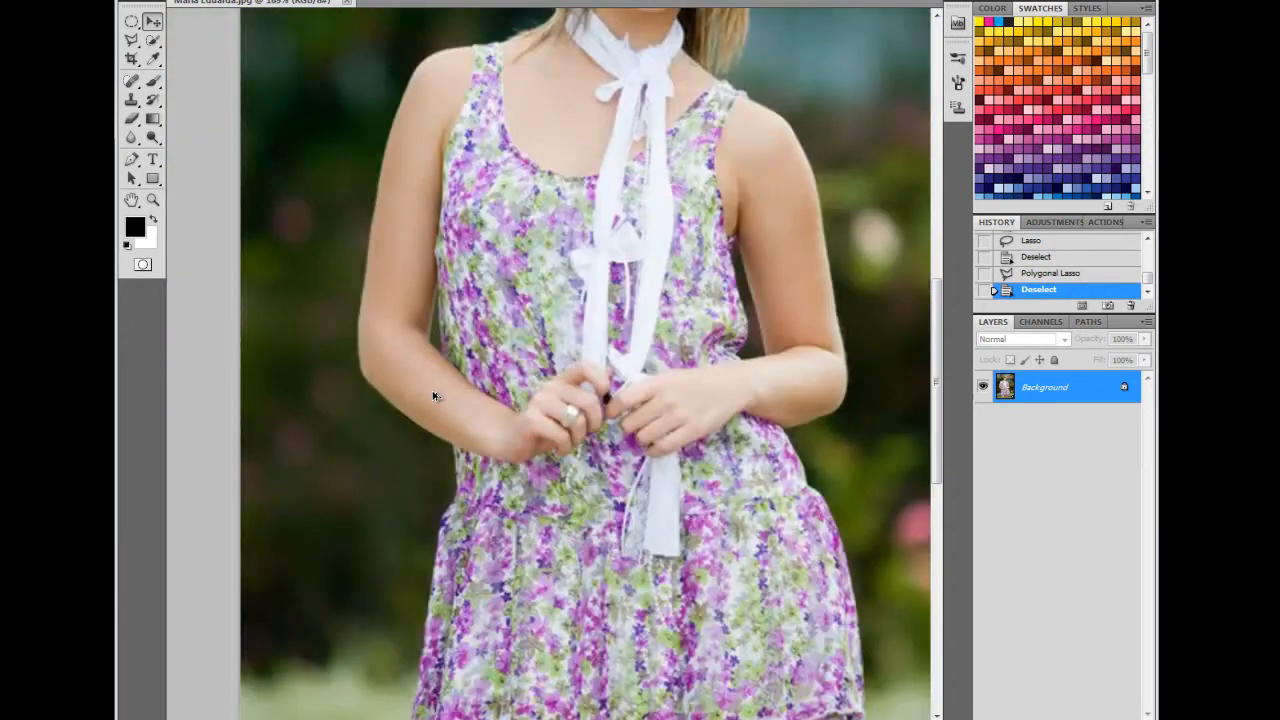
scroll(434, 396, "down", 2)
scroll(463, 189, "up", 3)
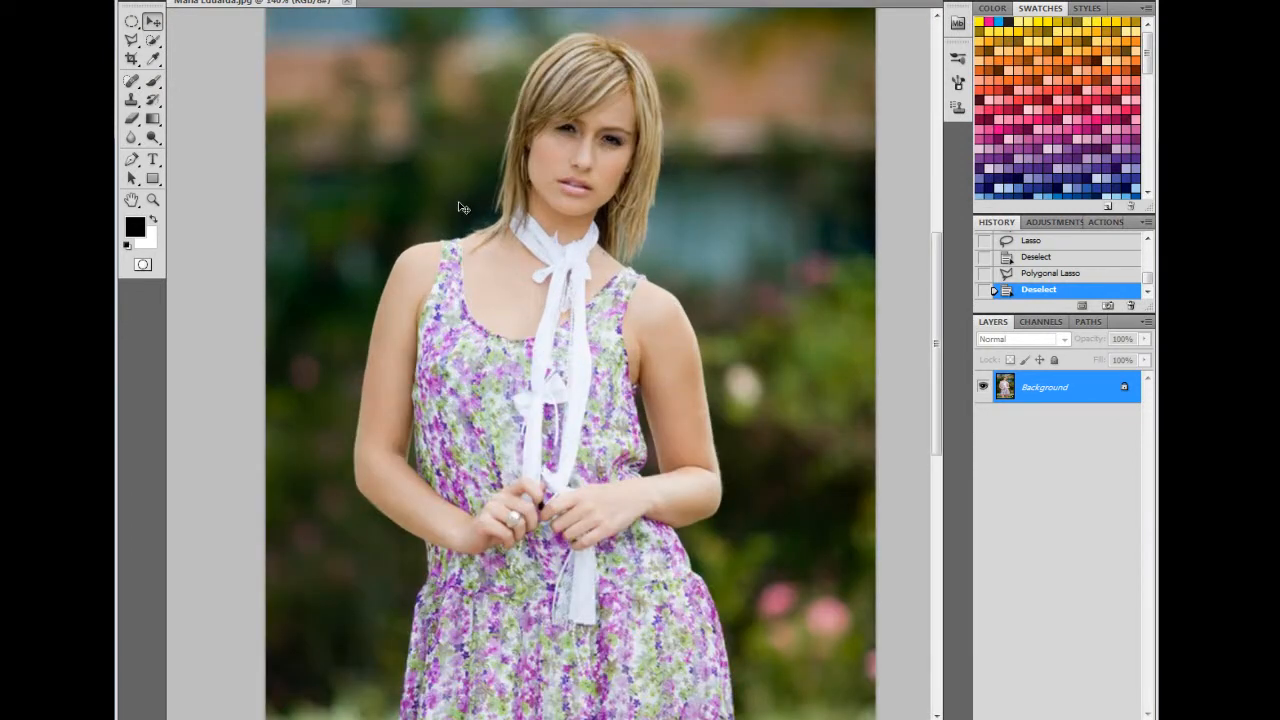
scroll(462, 208, "up", 4)
scroll(462, 208, "down", 4)
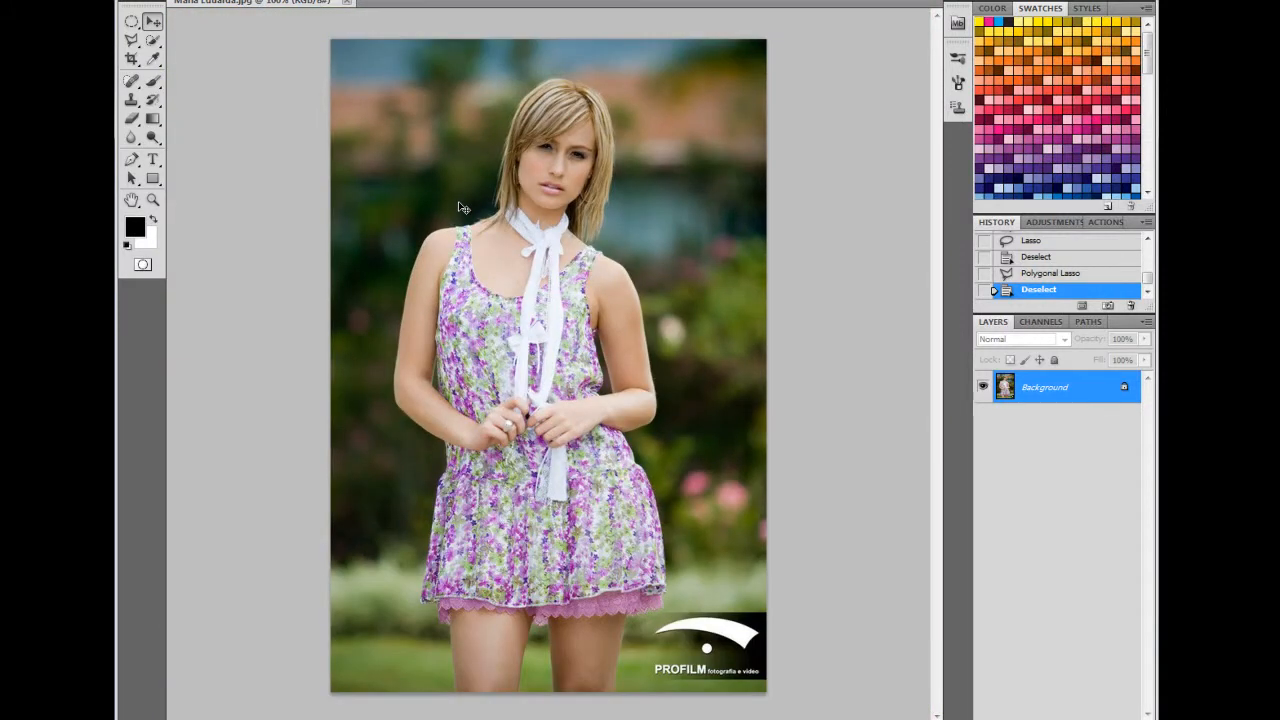
scroll(462, 208, "up", 1)
scroll(462, 208, "down", 1)
Trace the woman's outline with the Magnetic Lasso tool from the top of her hair down the shoulder, arm, skirt and legs.
left_click(130, 44)
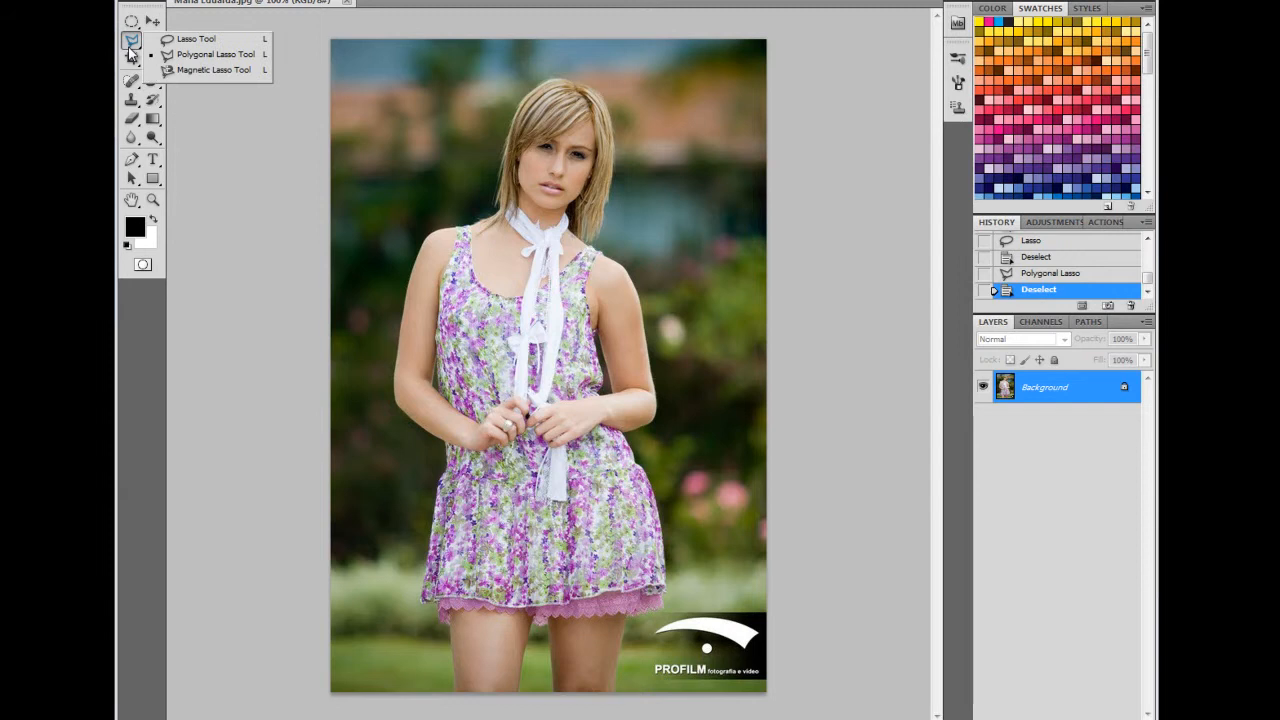
left_click(183, 70)
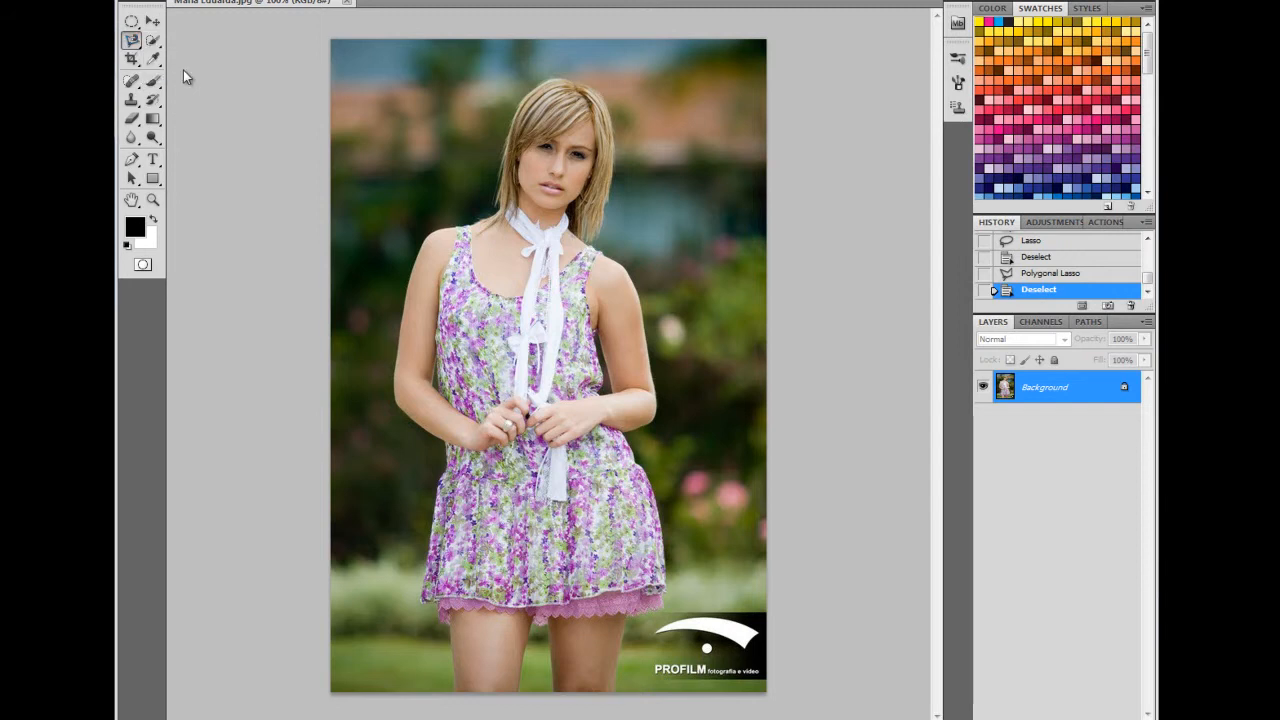
left_click(128, 41)
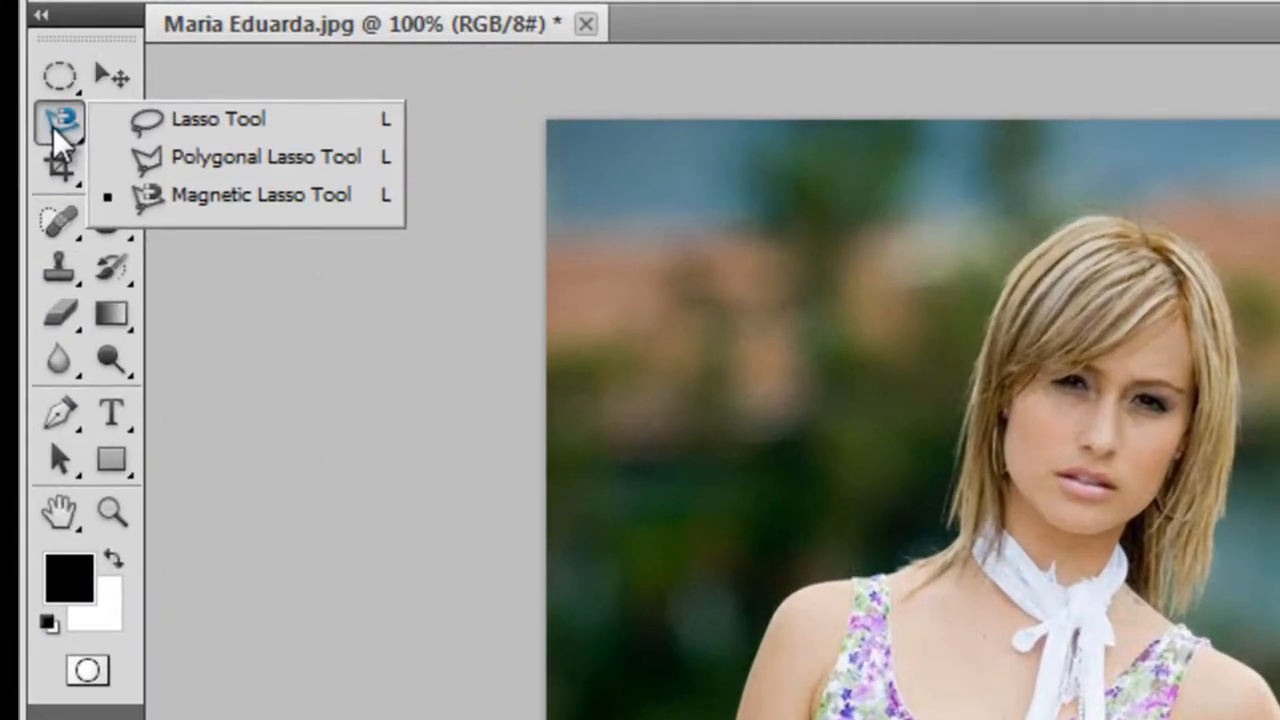
left_click(53, 127)
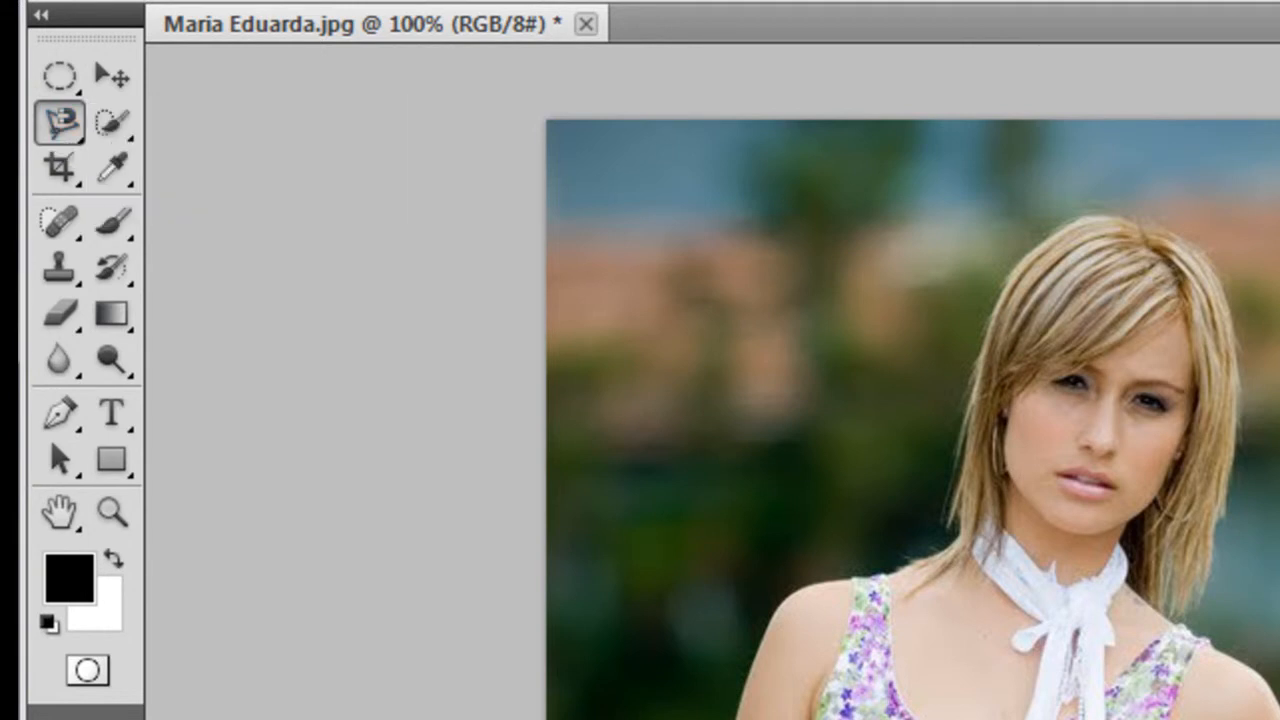
scroll(1200, 357, "up", 1)
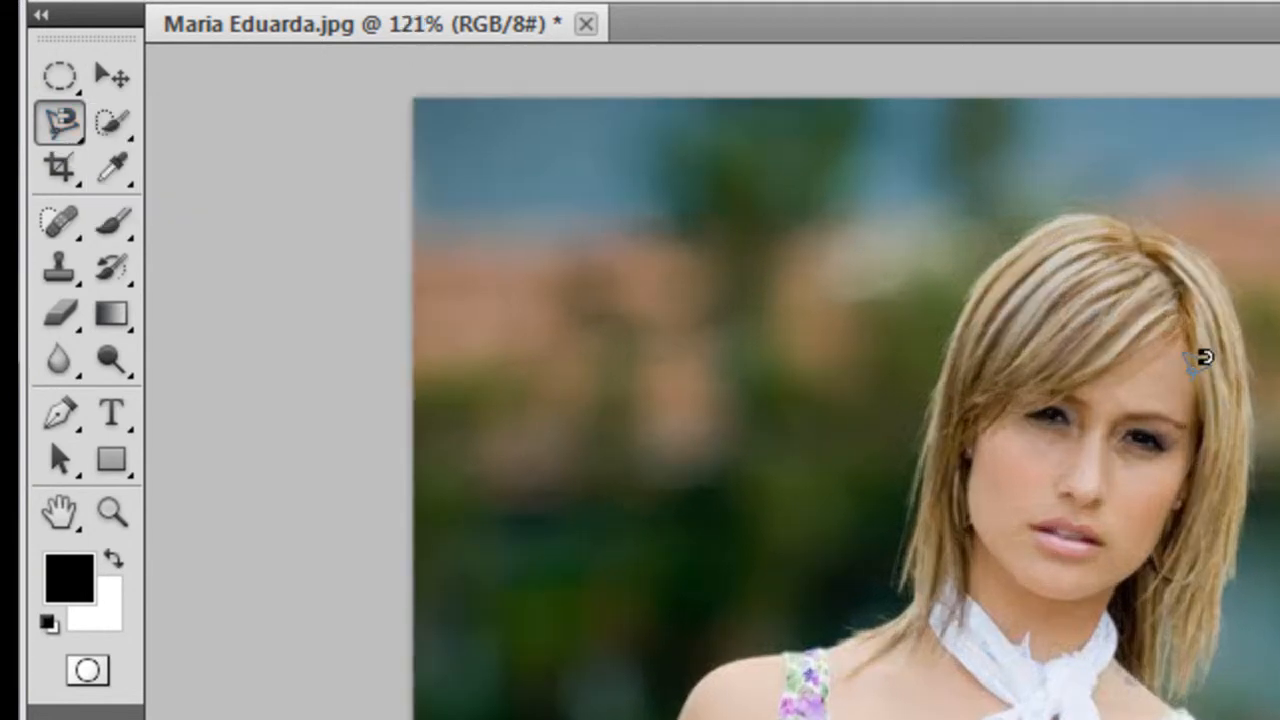
scroll(988, 346, "up", 2)
scroll(988, 346, "up", 1)
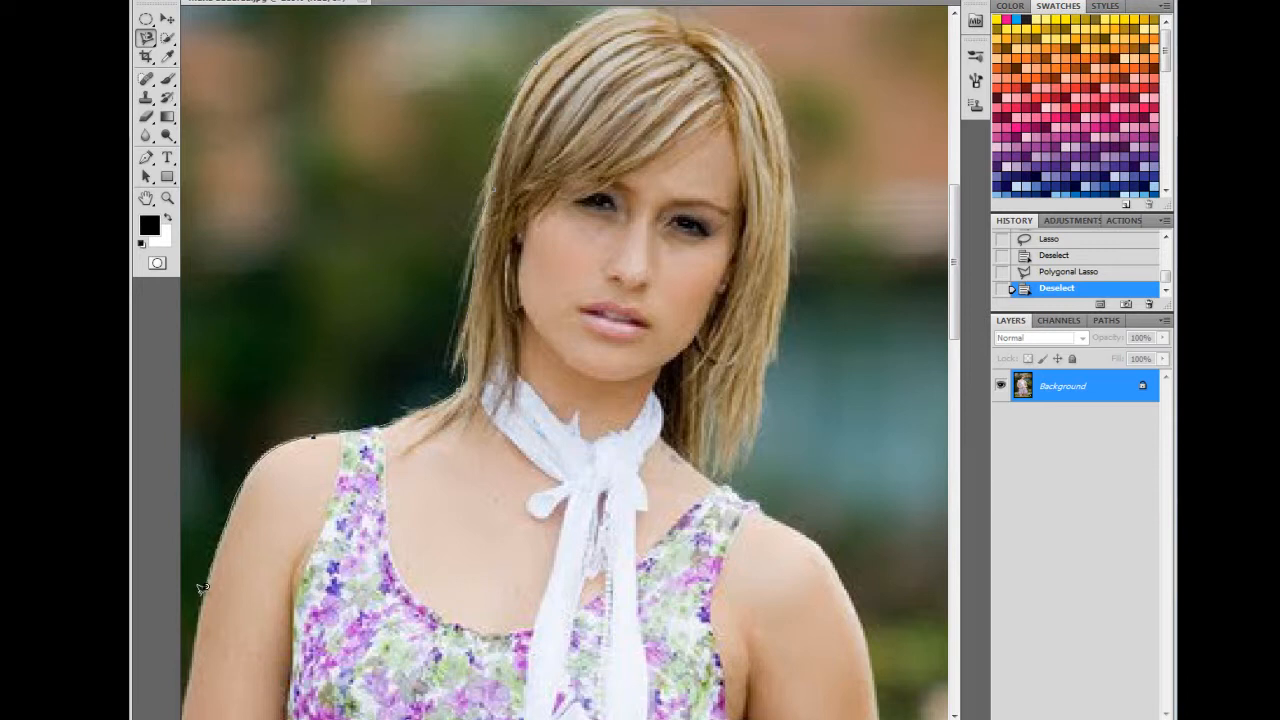
key("ctrl+minus")
key("ctrl+minus")
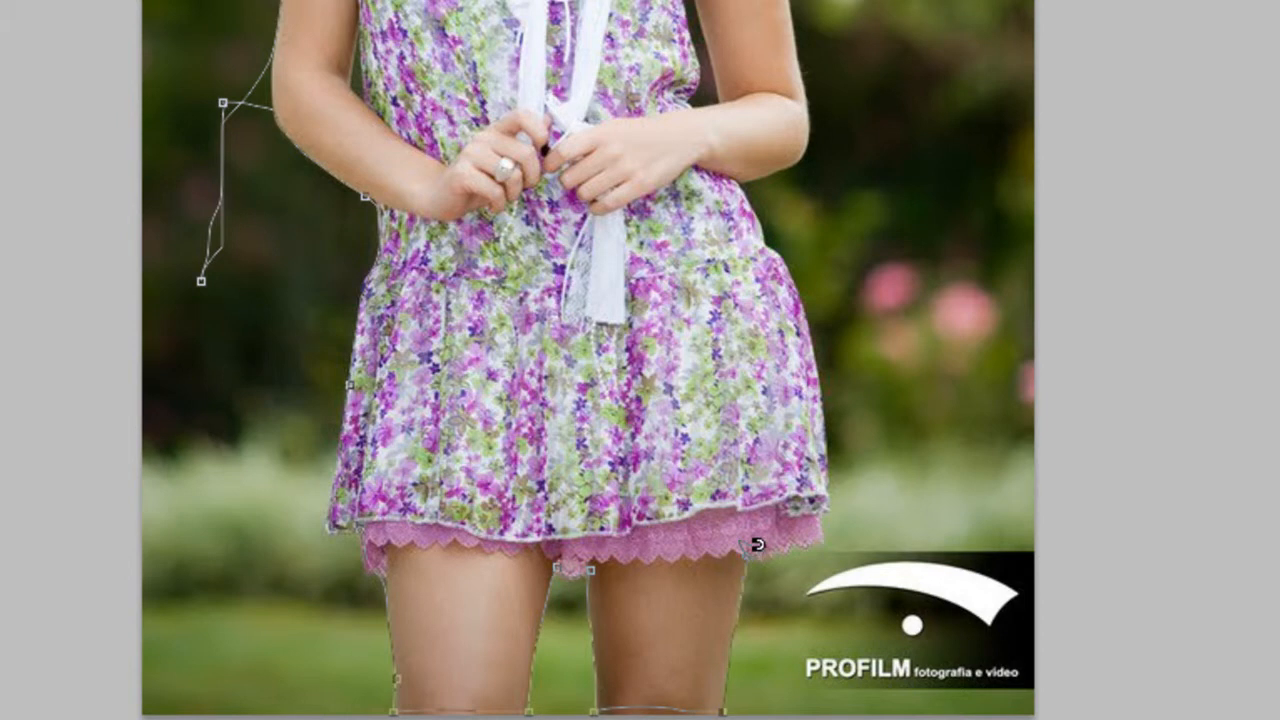
Continue the Magnetic Lasso outline up the skirt's other side, waist, arm and hair, close it around the woman, and deselect it.
left_click(832, 510)
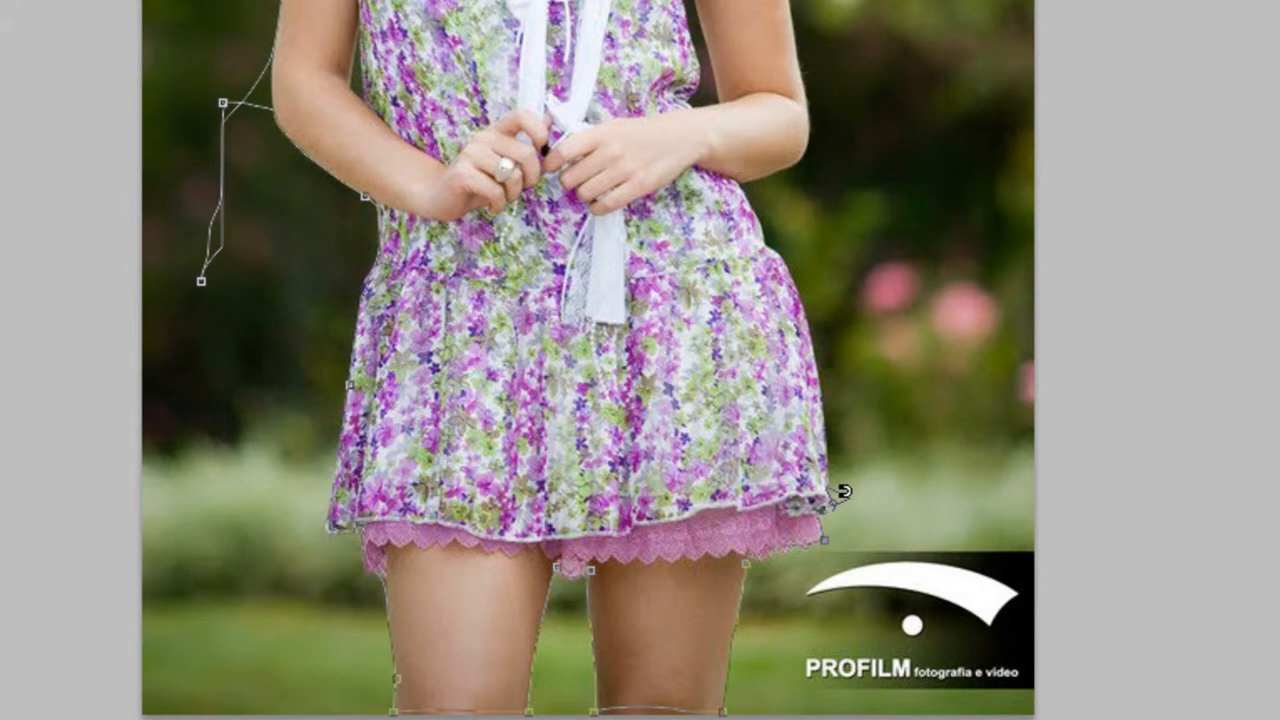
left_click(829, 491)
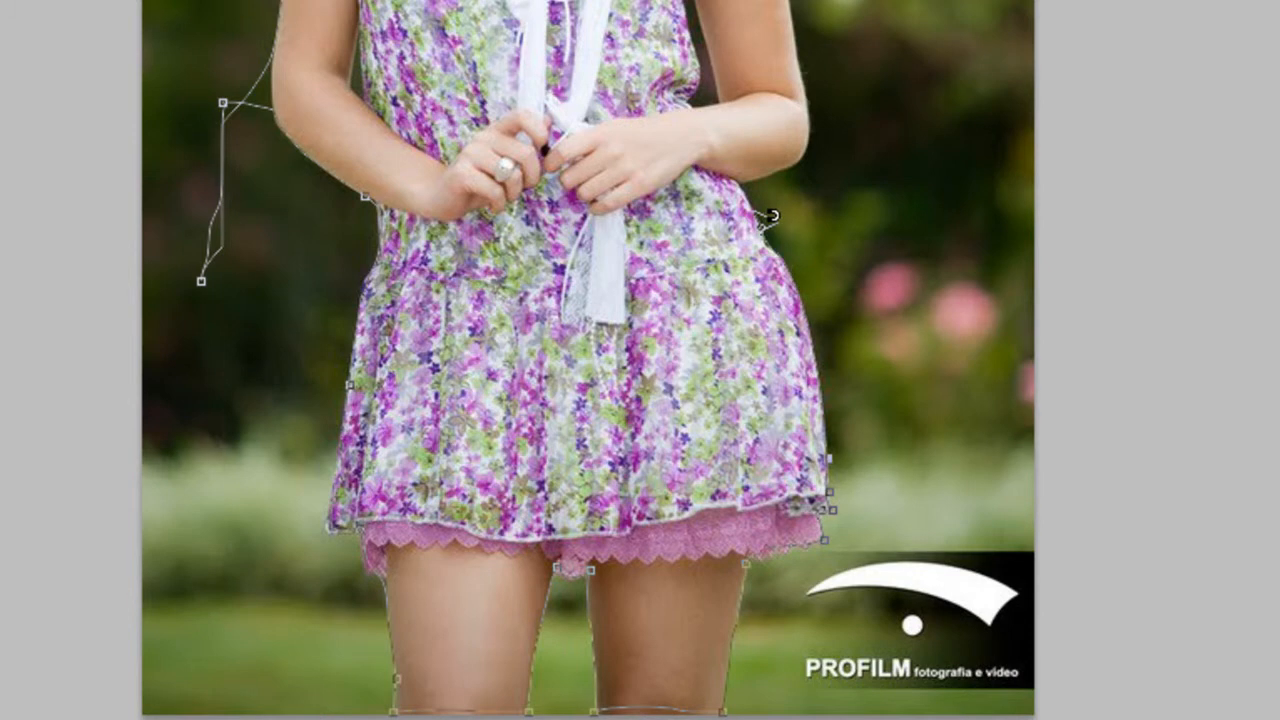
left_click(768, 241)
left_click(741, 186)
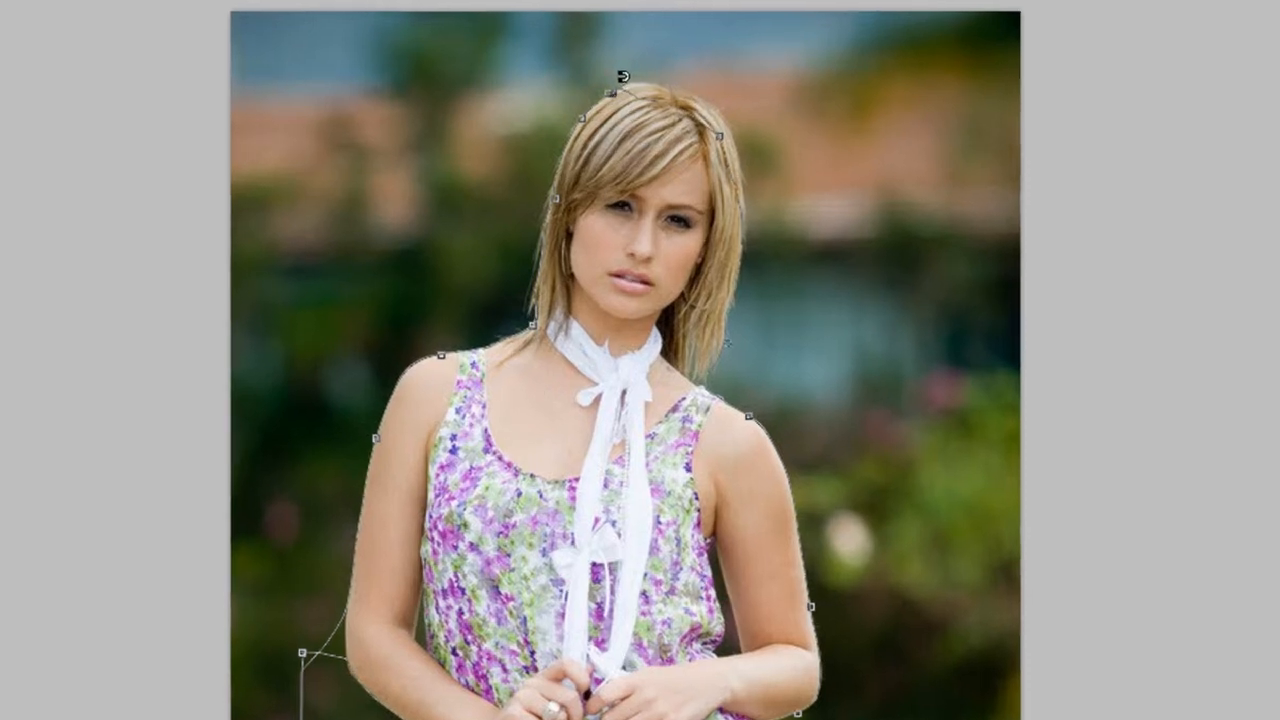
left_click(619, 84)
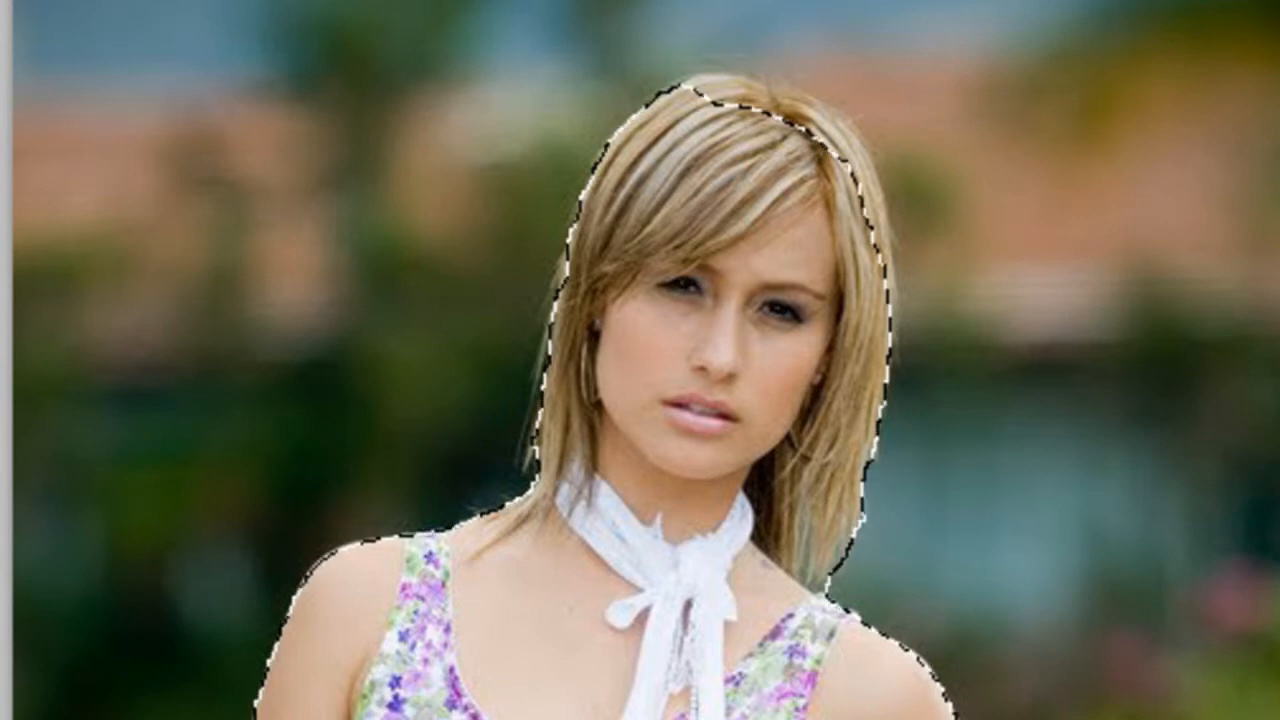
key("ctrl+d")
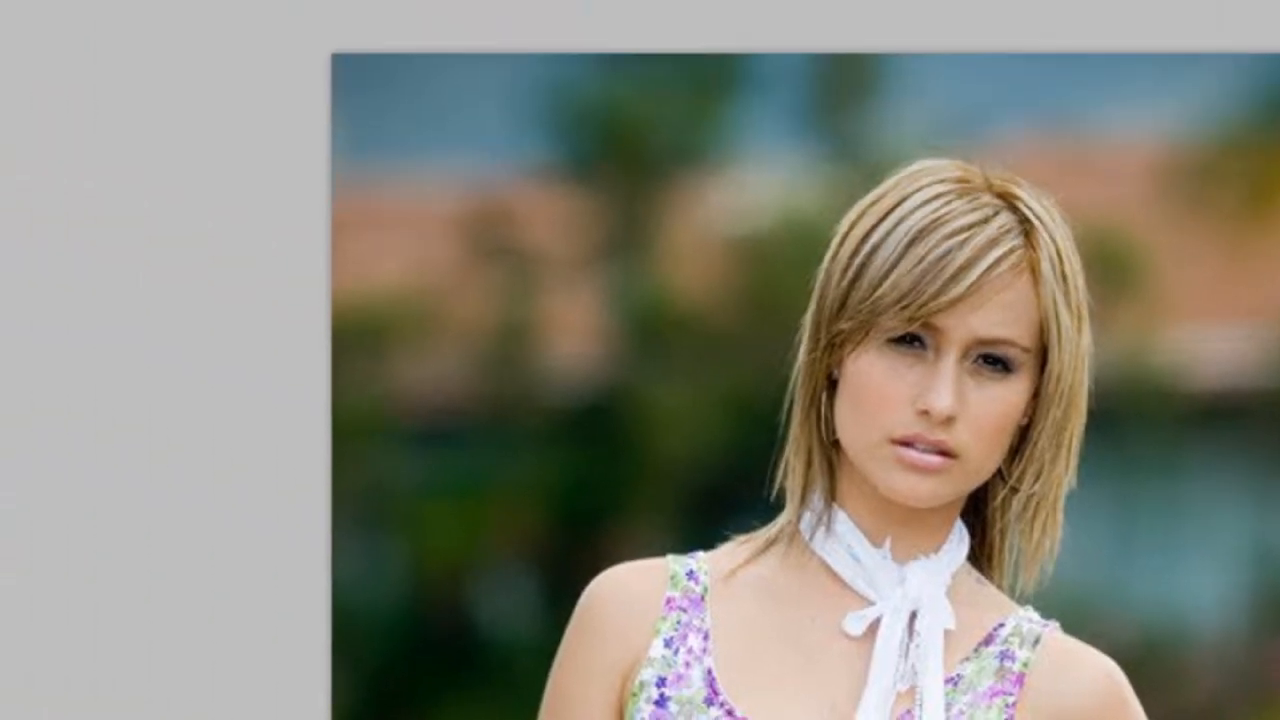
Paint over the woman from her hair down to the skirt's hem with the Quick Selection tool, and deselect the result.
left_click(90, 120)
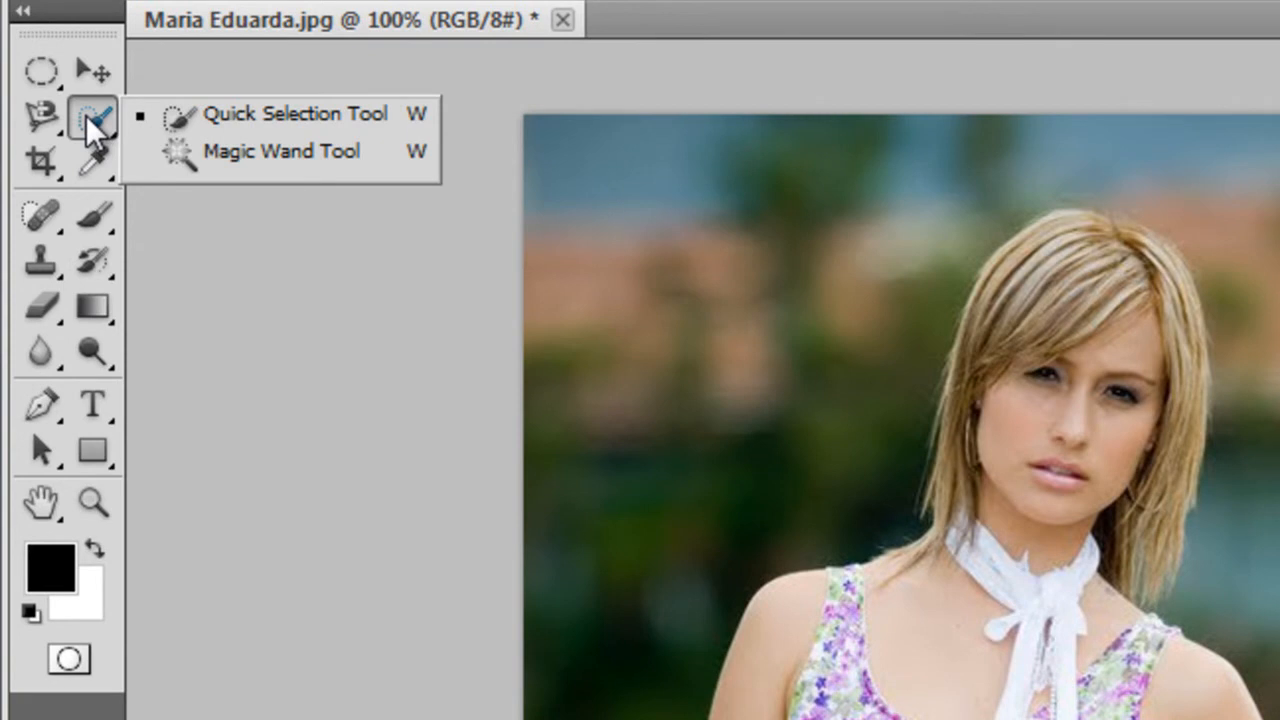
left_click(245, 126)
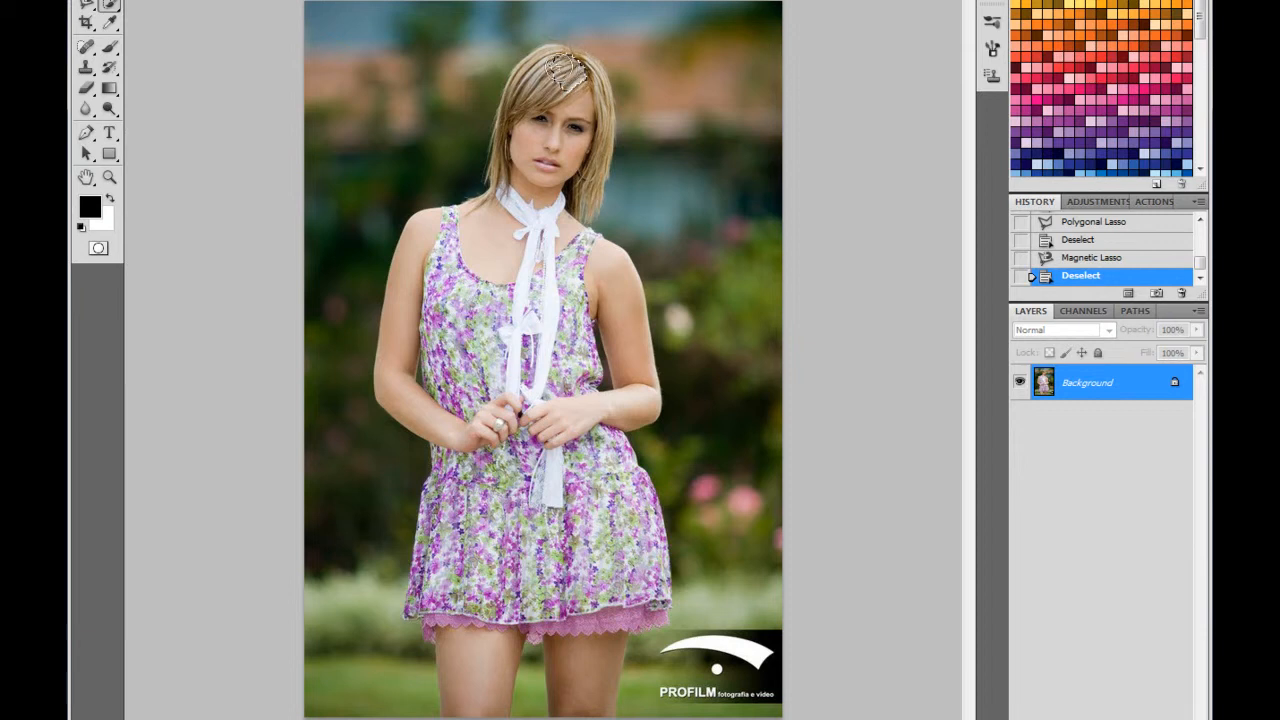
mouse_move(598, 113)
left_mouse_down()
mouse_move(560, 150)
mouse_move(520, 305)
mouse_move(530, 312)
mouse_move(490, 340)
mouse_move(535, 470)
mouse_move(555, 295)
mouse_move(612, 372)
mouse_move(565, 470)
mouse_move(605, 505)
mouse_move(640, 570)
mouse_move(586, 677)
mouse_move(462, 649)
mouse_move(470, 690)
mouse_move(445, 545)
mouse_move(440, 680)
mouse_move(445, 466)
mouse_move(430, 540)
left_mouse_up()
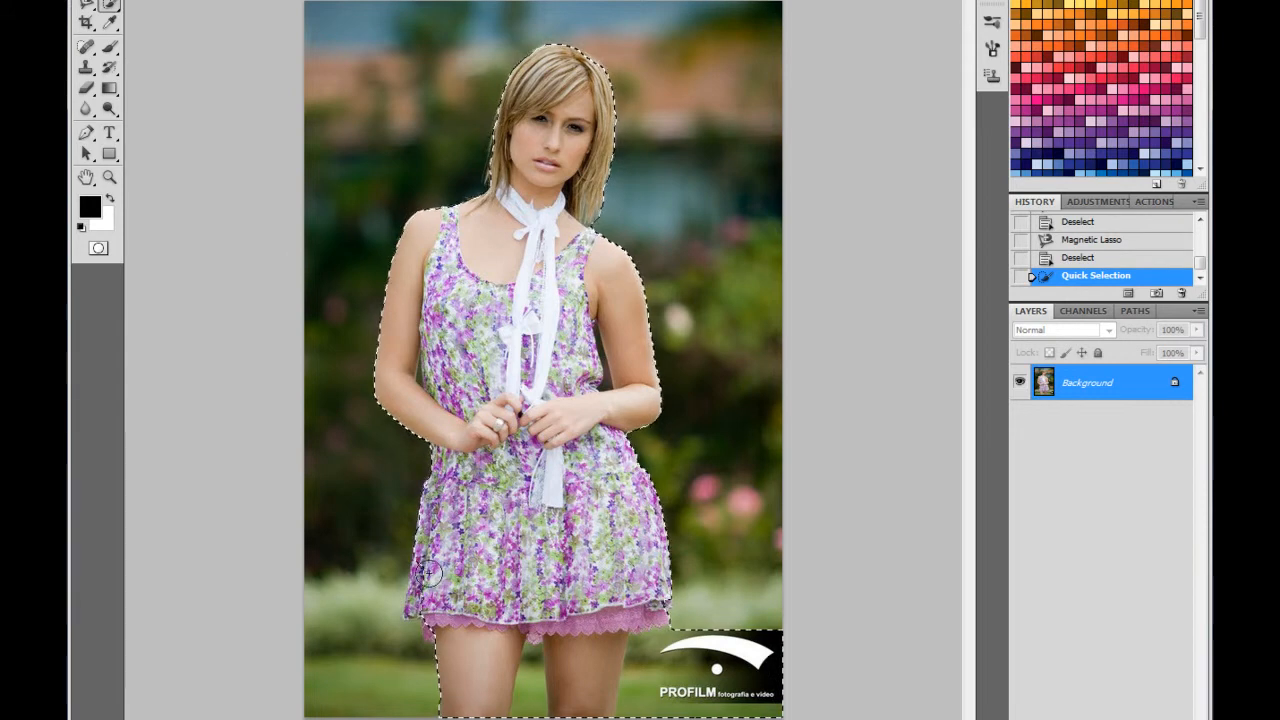
left_click(428, 602)
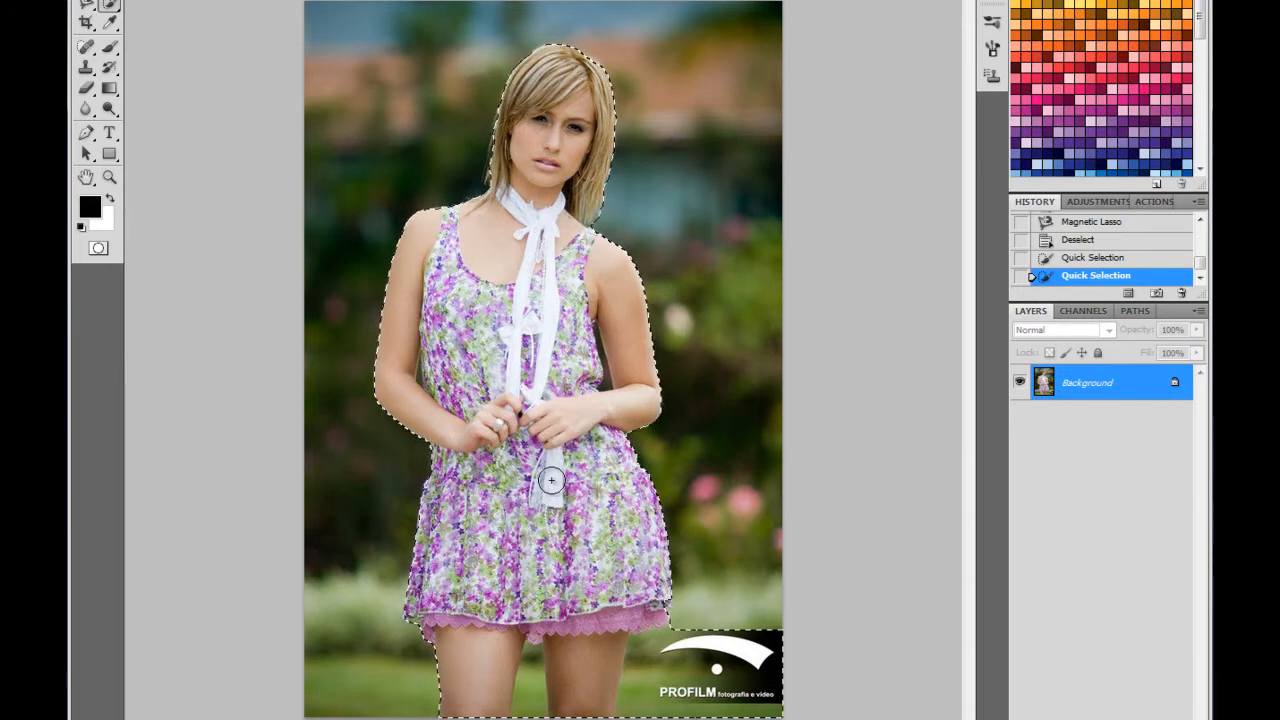
key("ctrl+d")
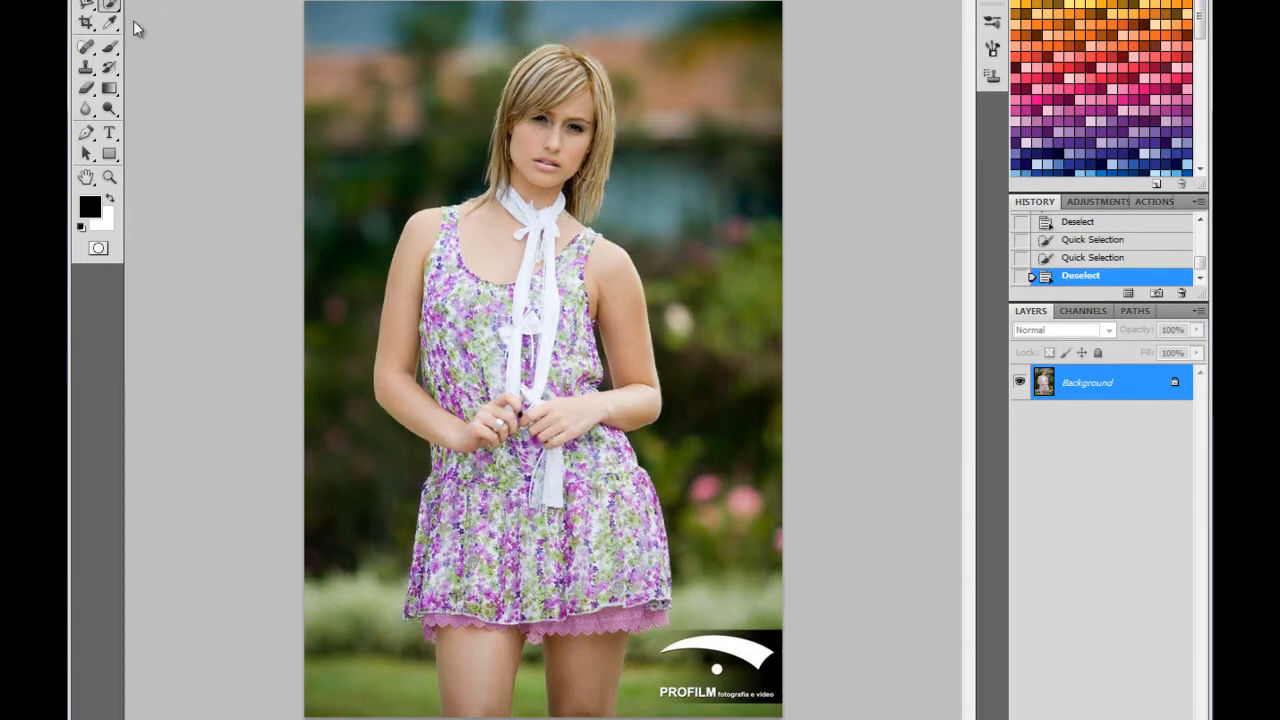
Sample the blurred background beside the woman's hair three times with the Magic Wand, the last at tolerance 50, deselecting after each.
left_click(110, 10)
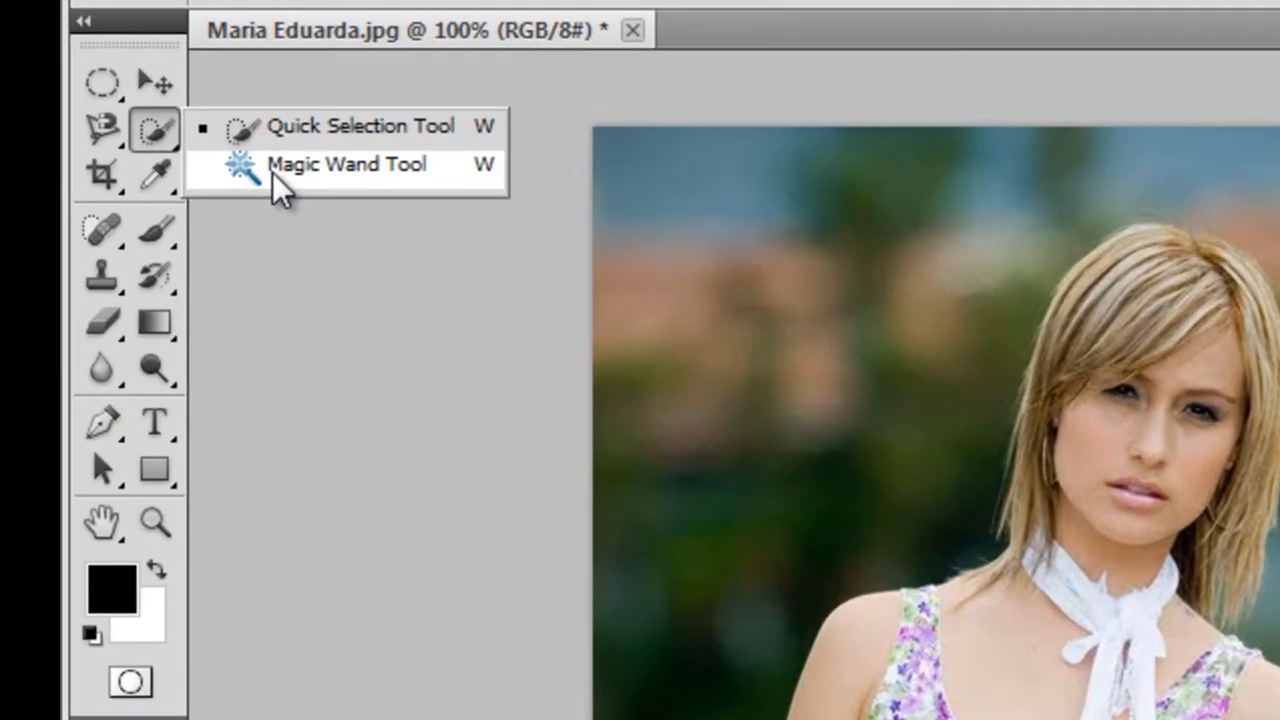
left_click(280, 190)
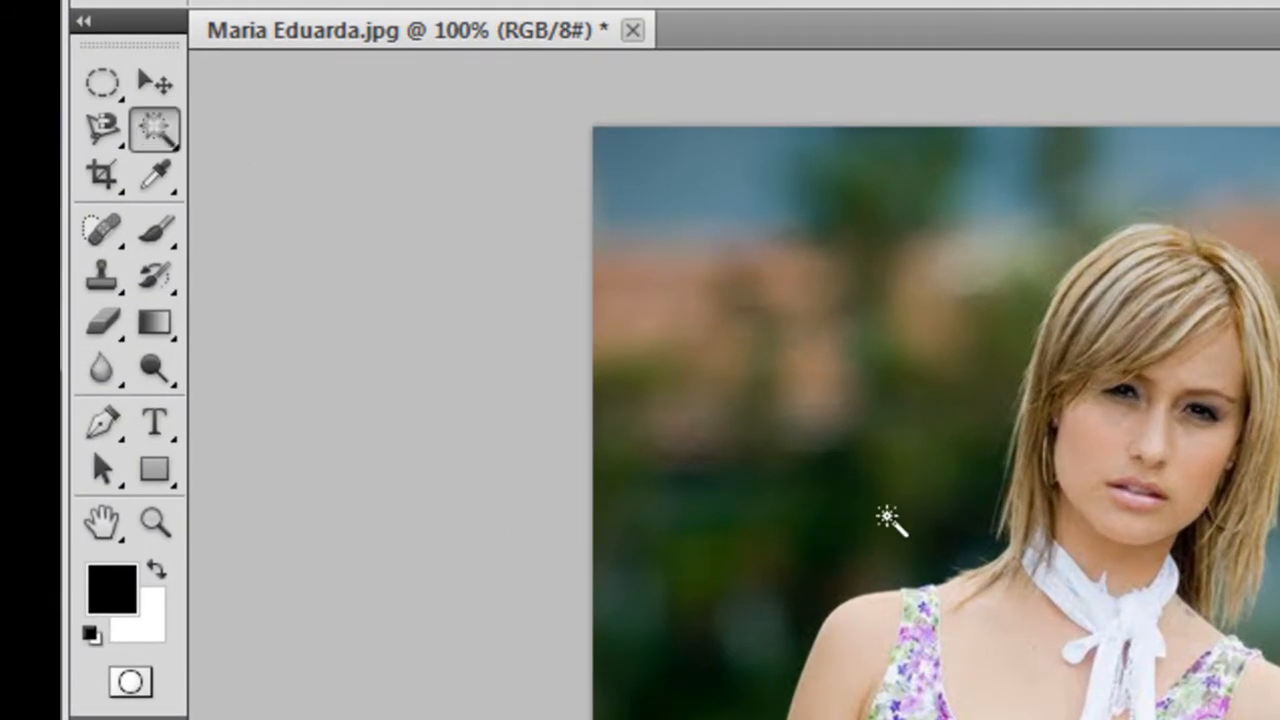
left_click(1266, 384)
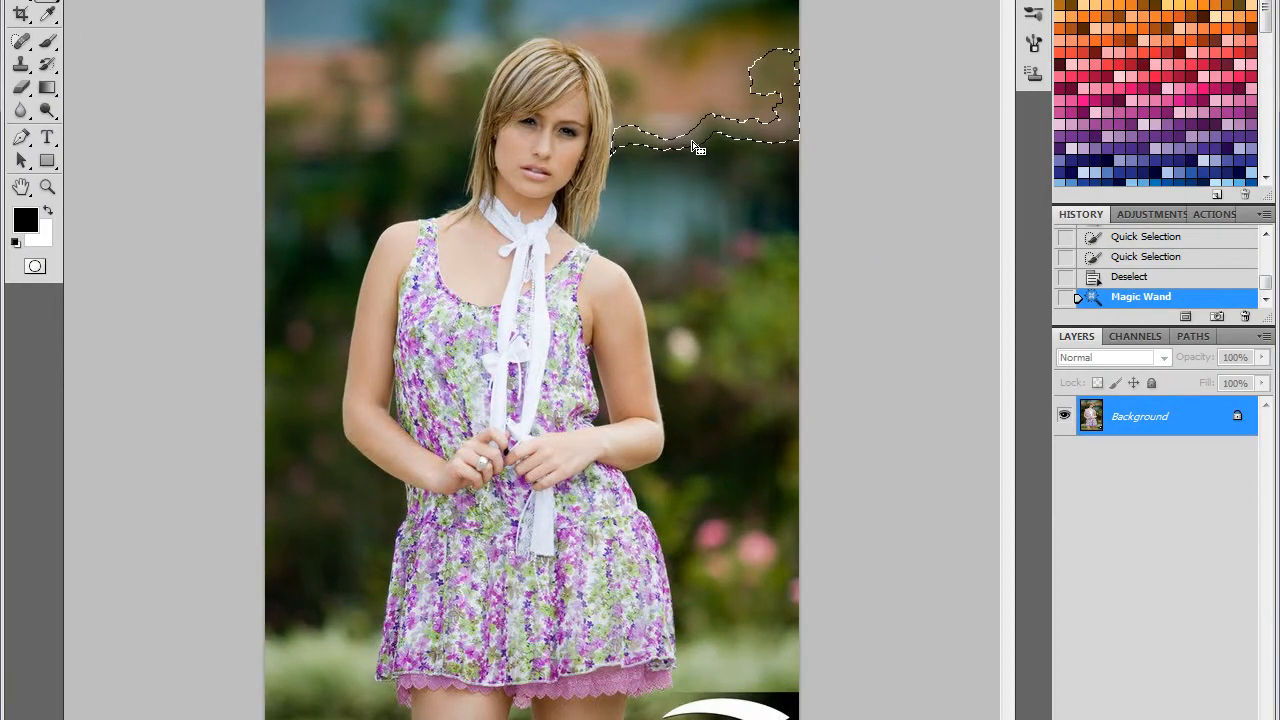
key("ctrl+d")
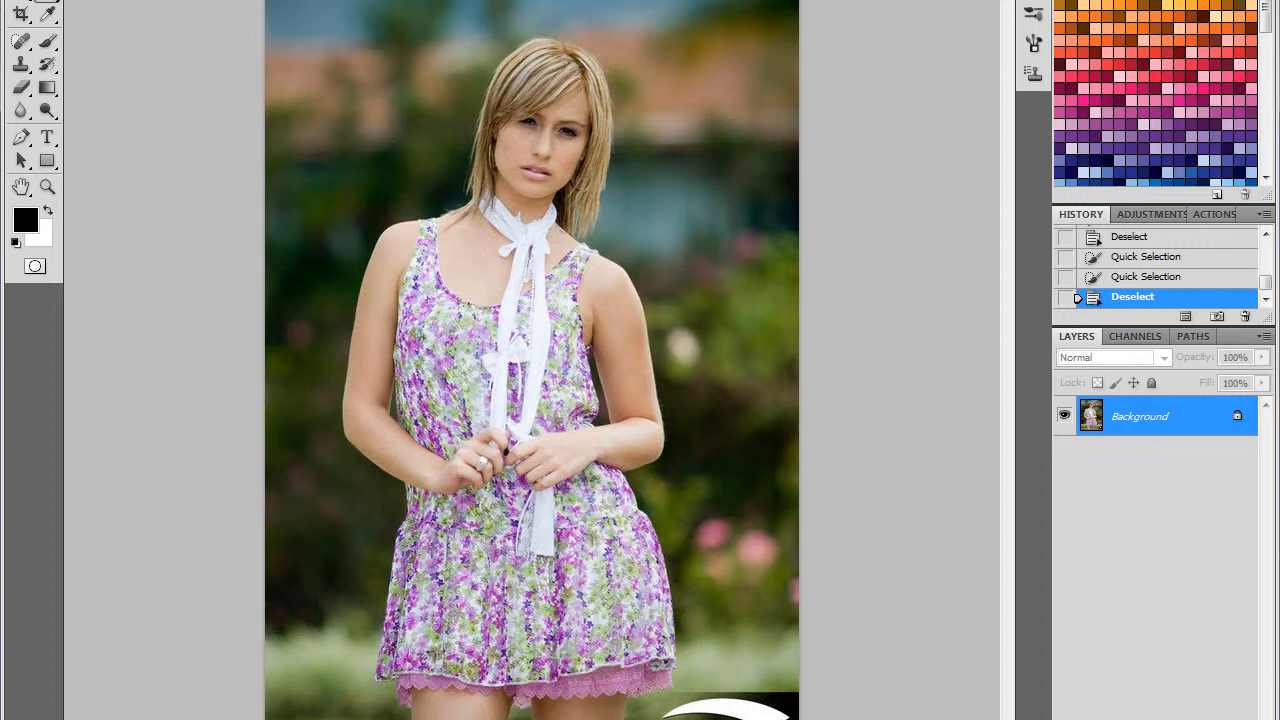
left_click(673, 100)
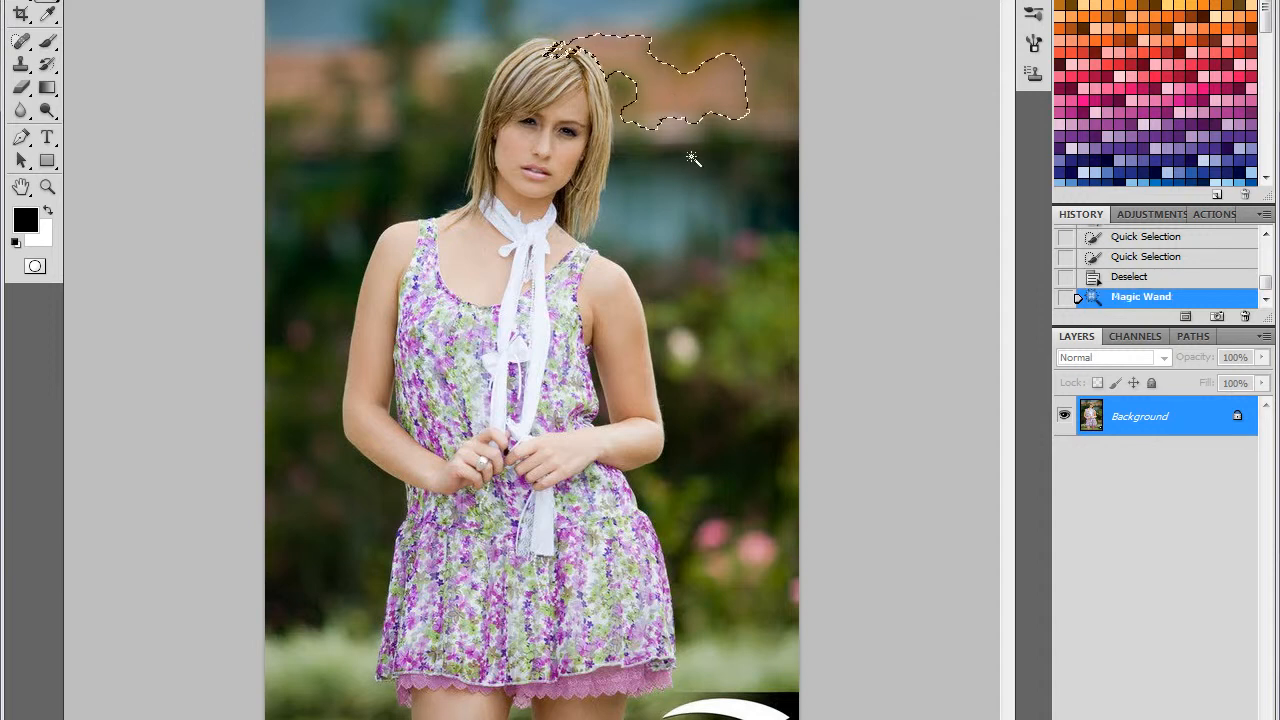
key("ctrl+d")
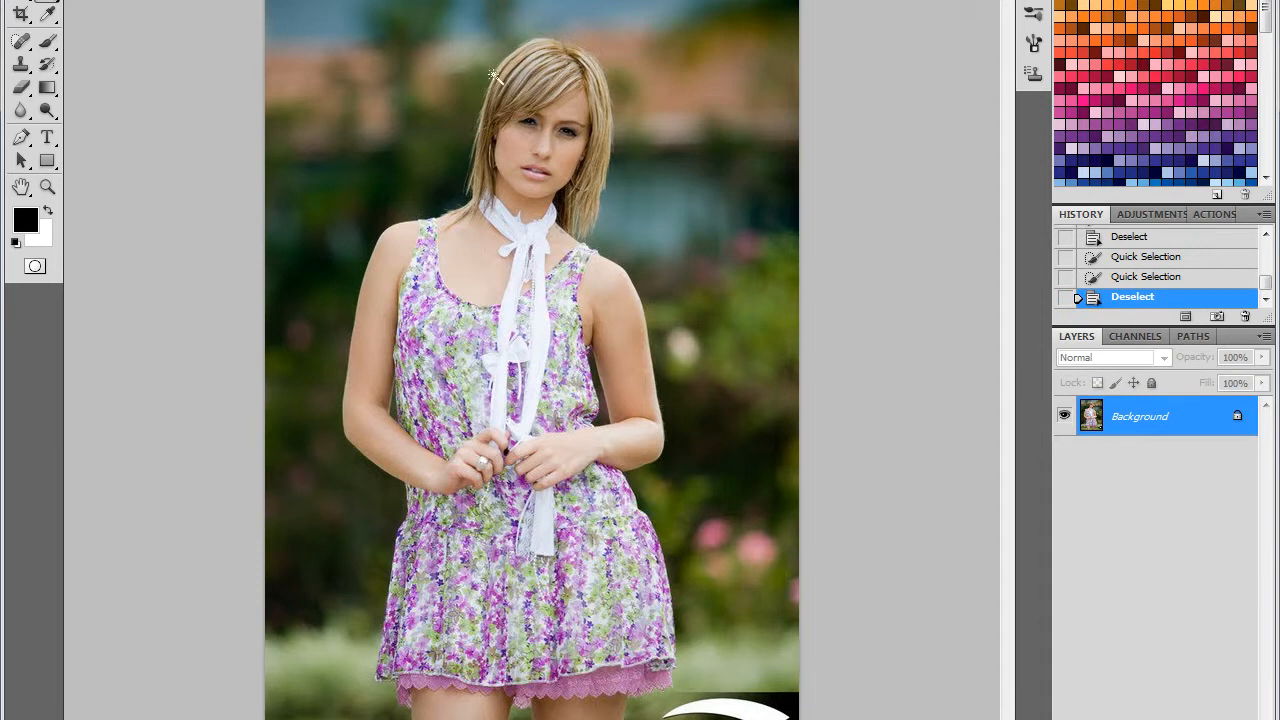
left_click(672, 103)
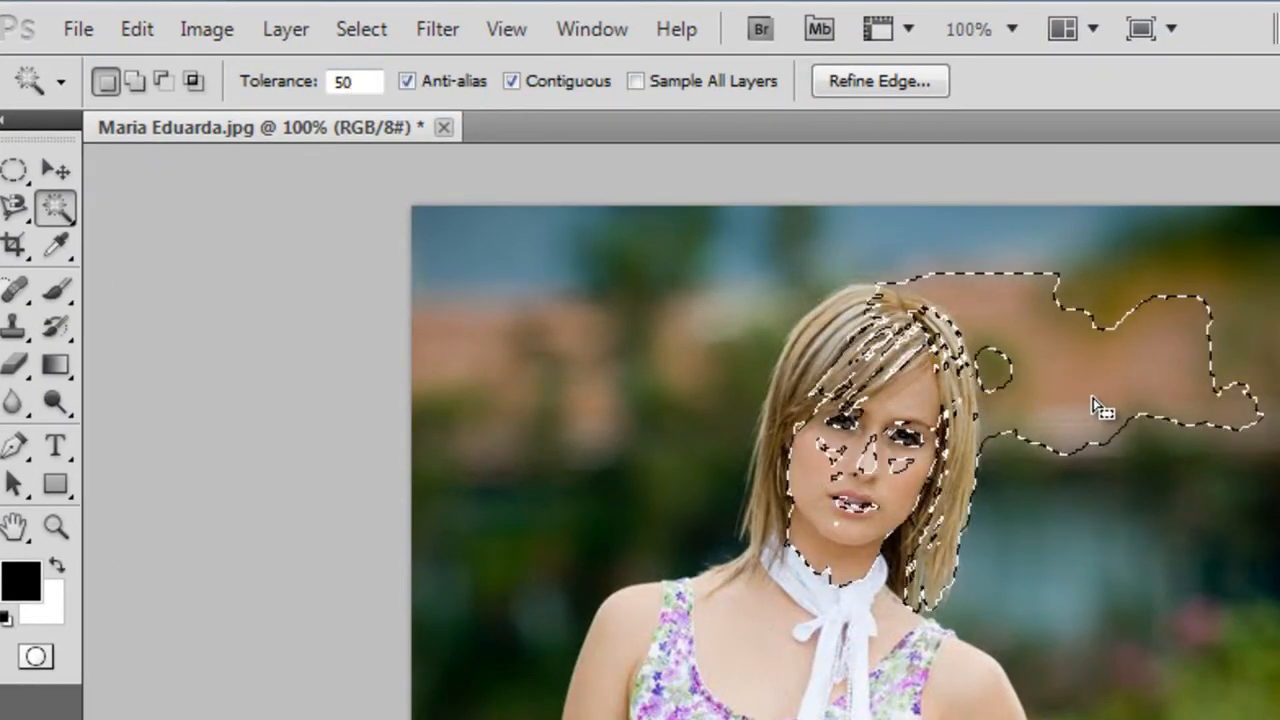
key("ctrl+d")
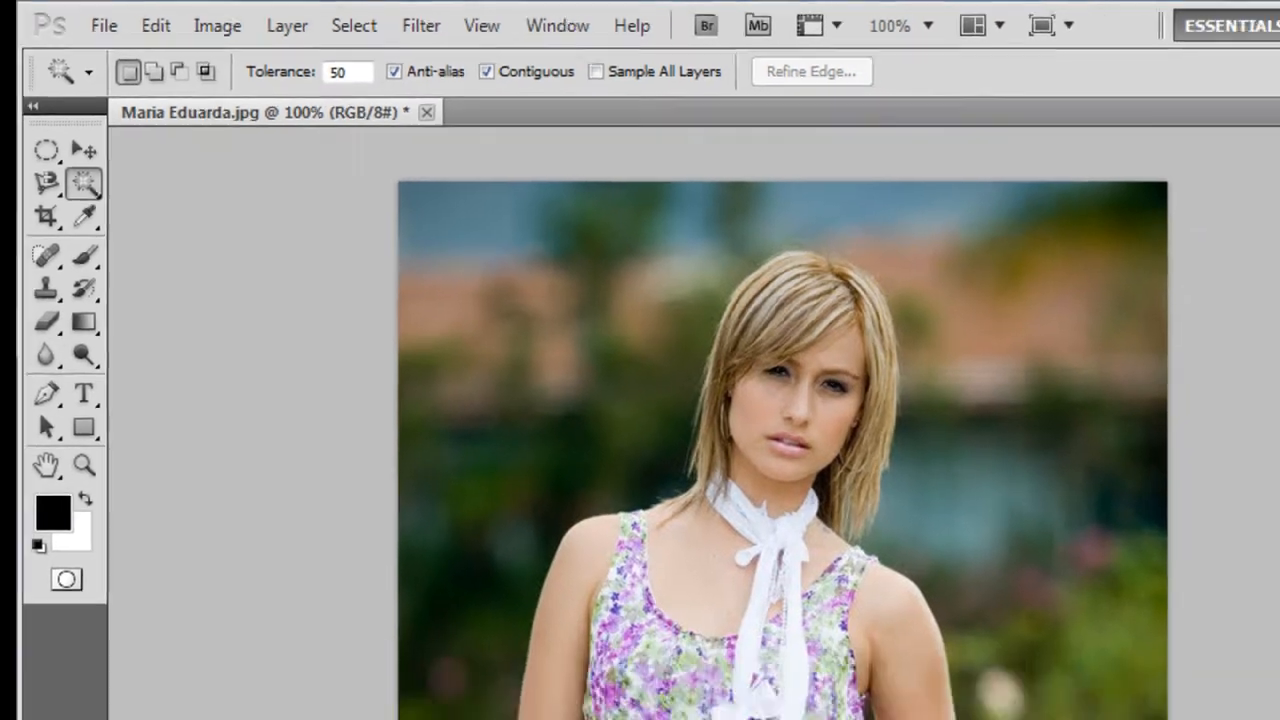
Sample the floral pattern on the skirt twice with the Magic Wand, deselecting after each attempt.
left_click(507, 563)
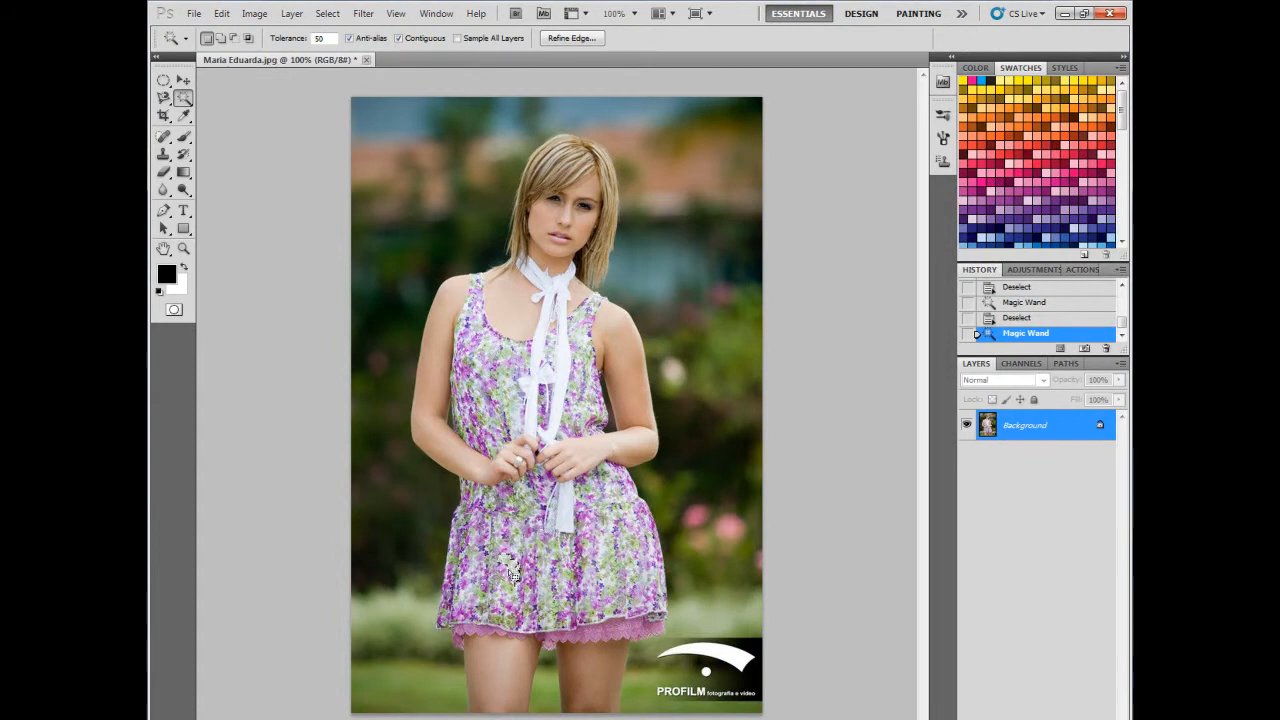
key("ctrl+d")
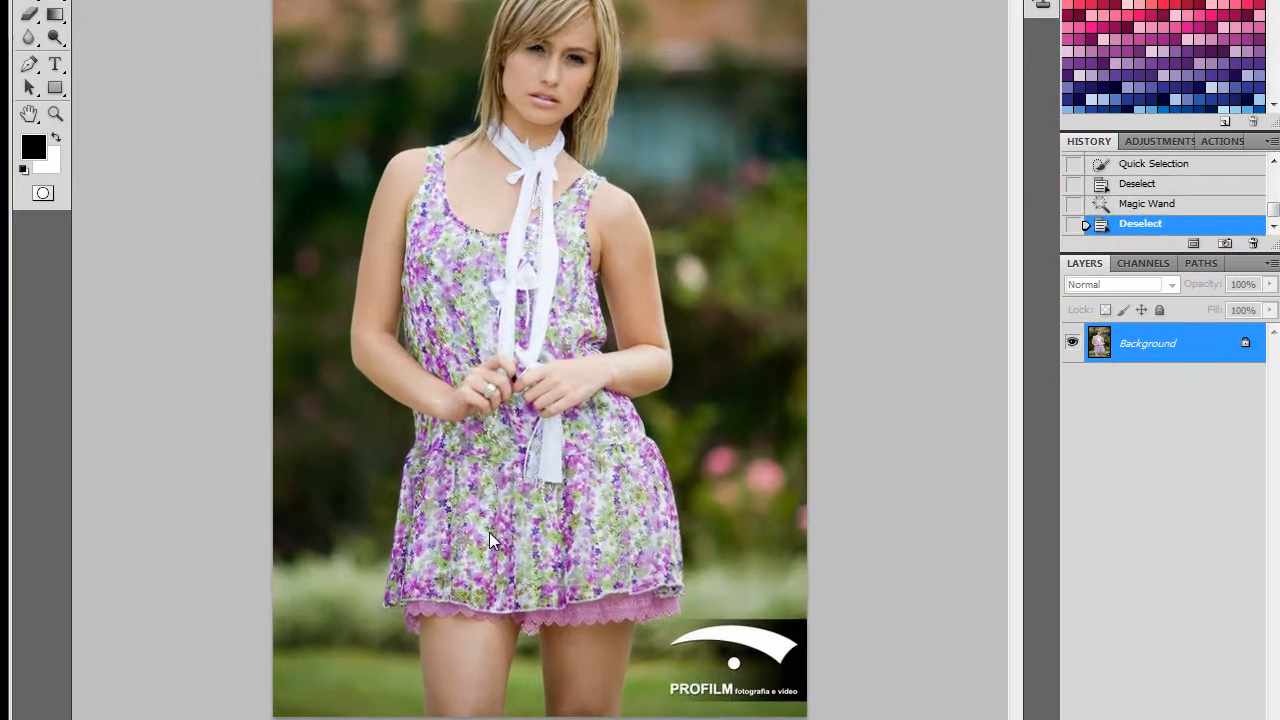
left_click(537, 582)
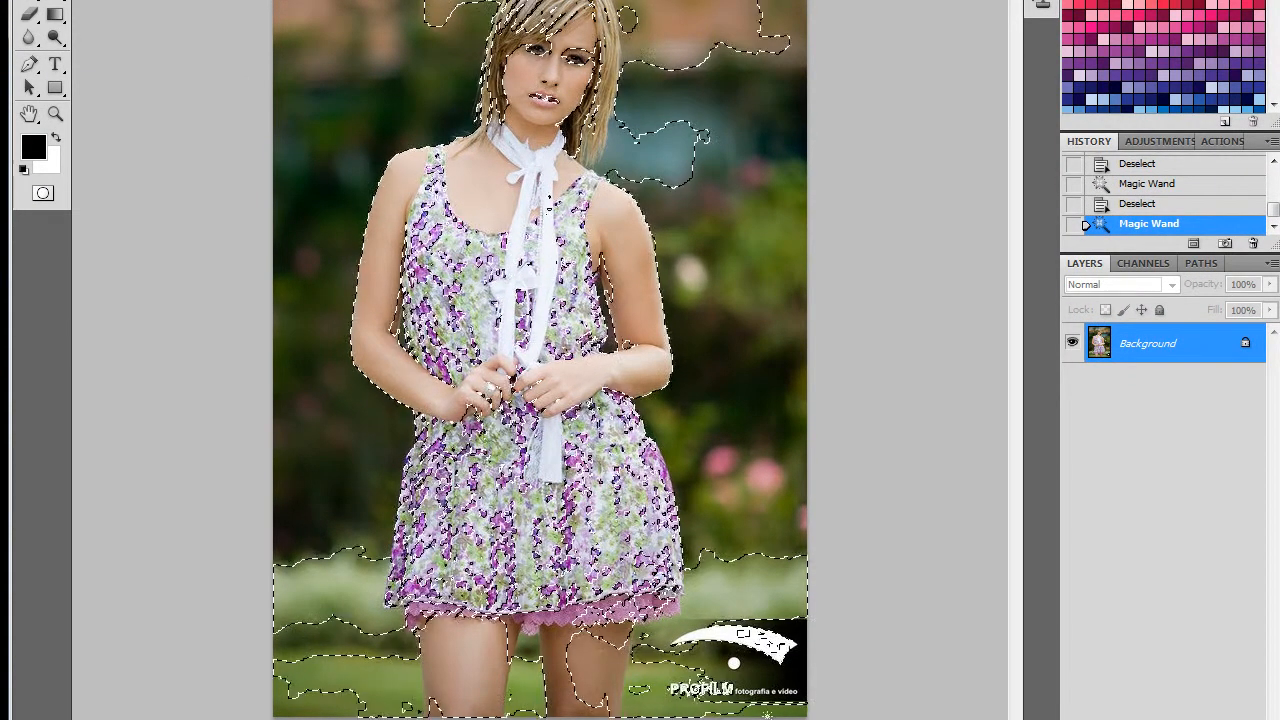
key("ctrl+d")
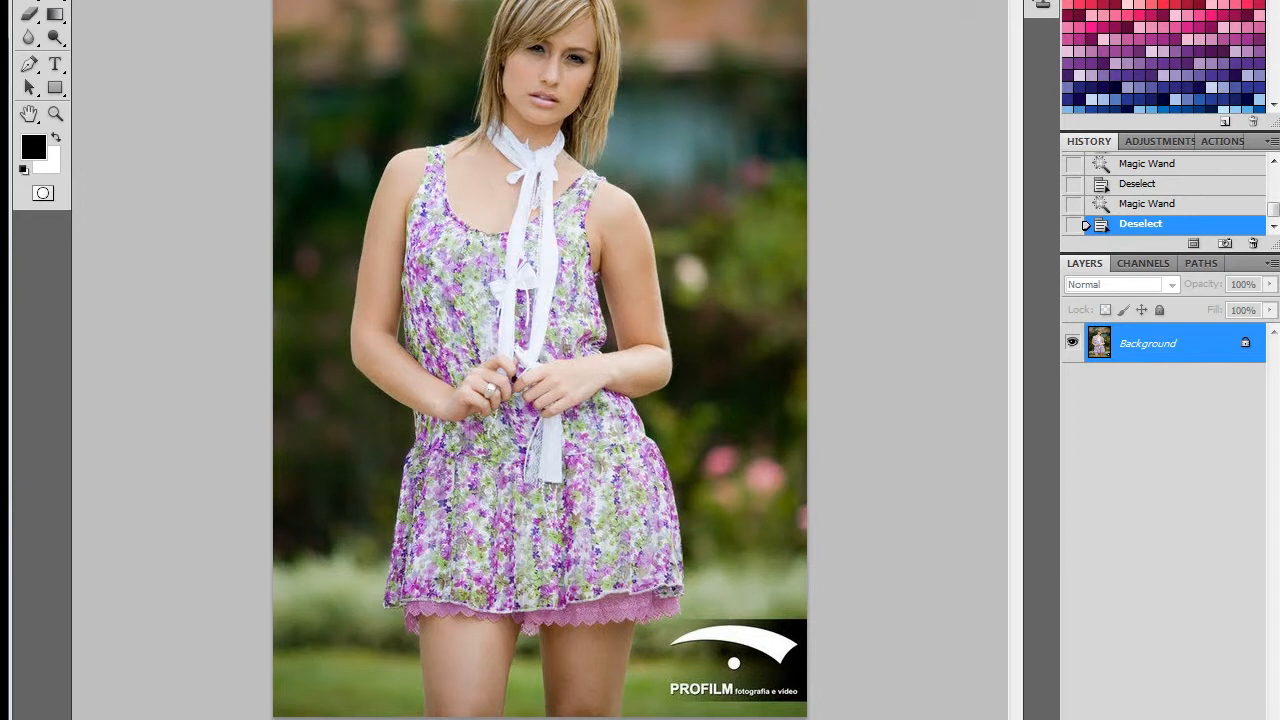
Select the white scarf and the white arc of the PROFILM logo in turn with the Magic Wand, deselecting each.
left_click(522, 212)
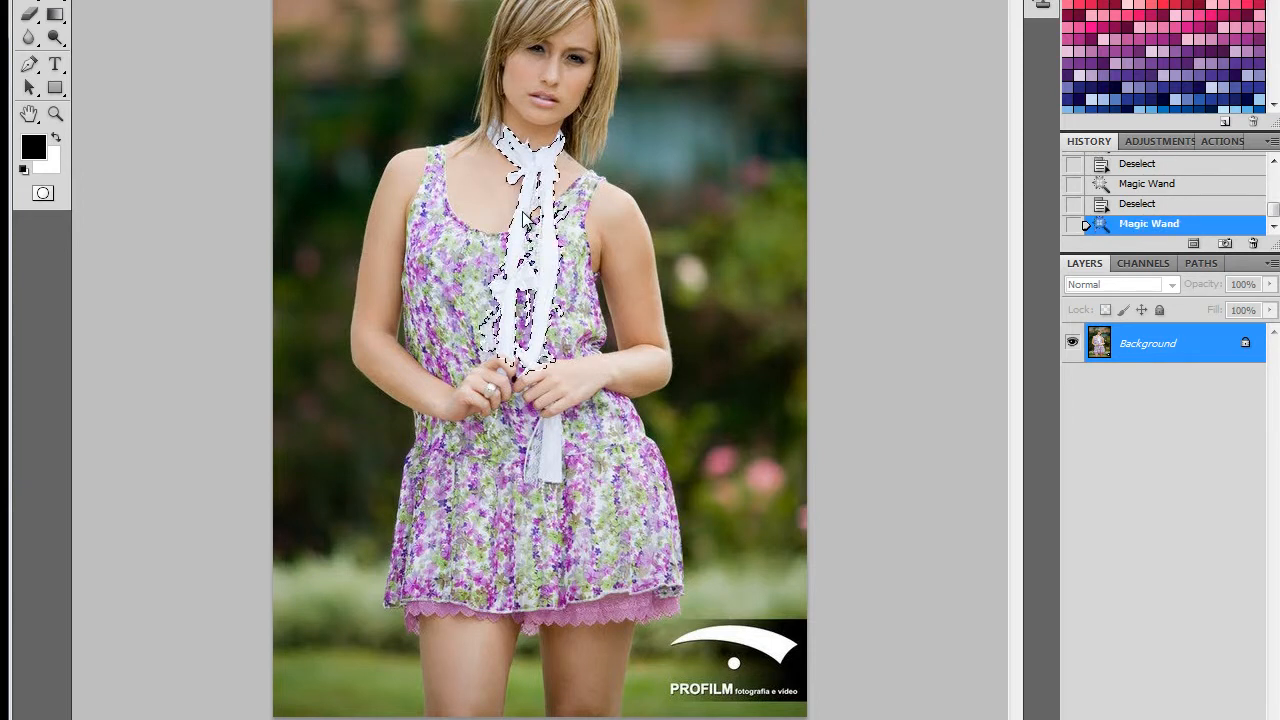
key("ctrl+d")
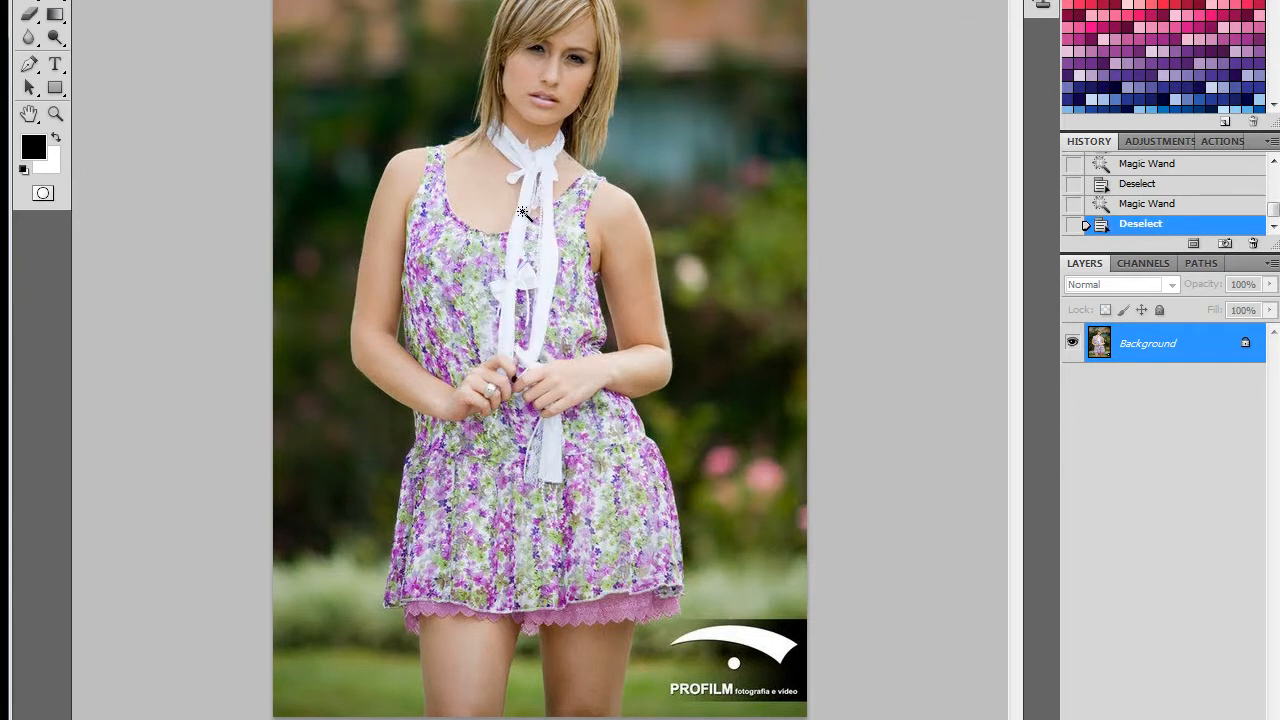
left_click(778, 648)
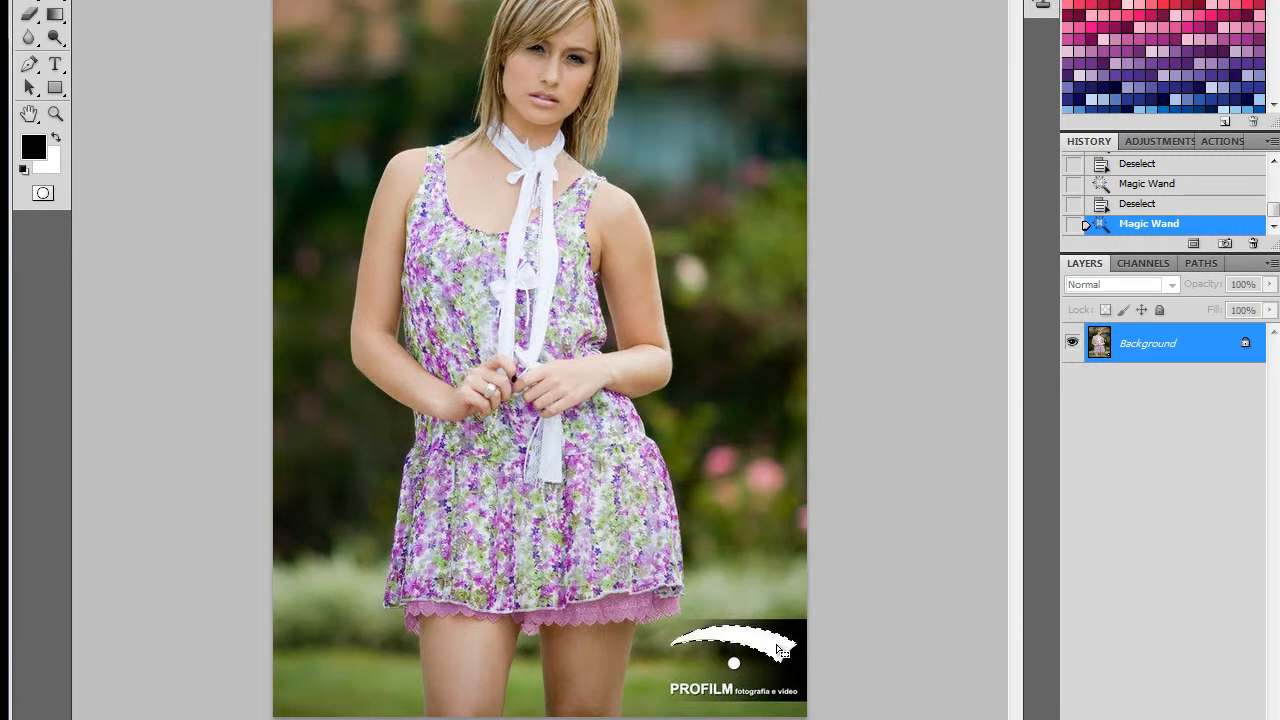
key("ctrl+d")
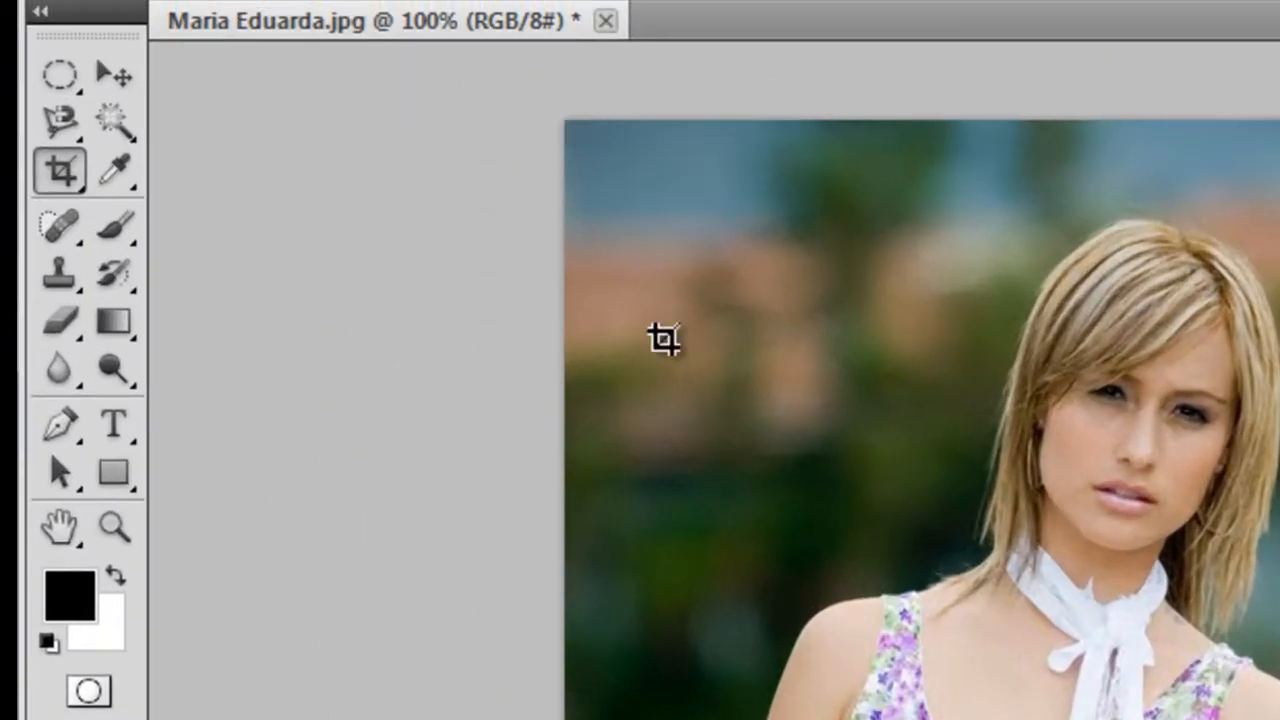
Crop the photo closely around the woman, from just above her hair to the skirt's hem and between her elbows.
left_click_drag(641, 288, 776, 638)
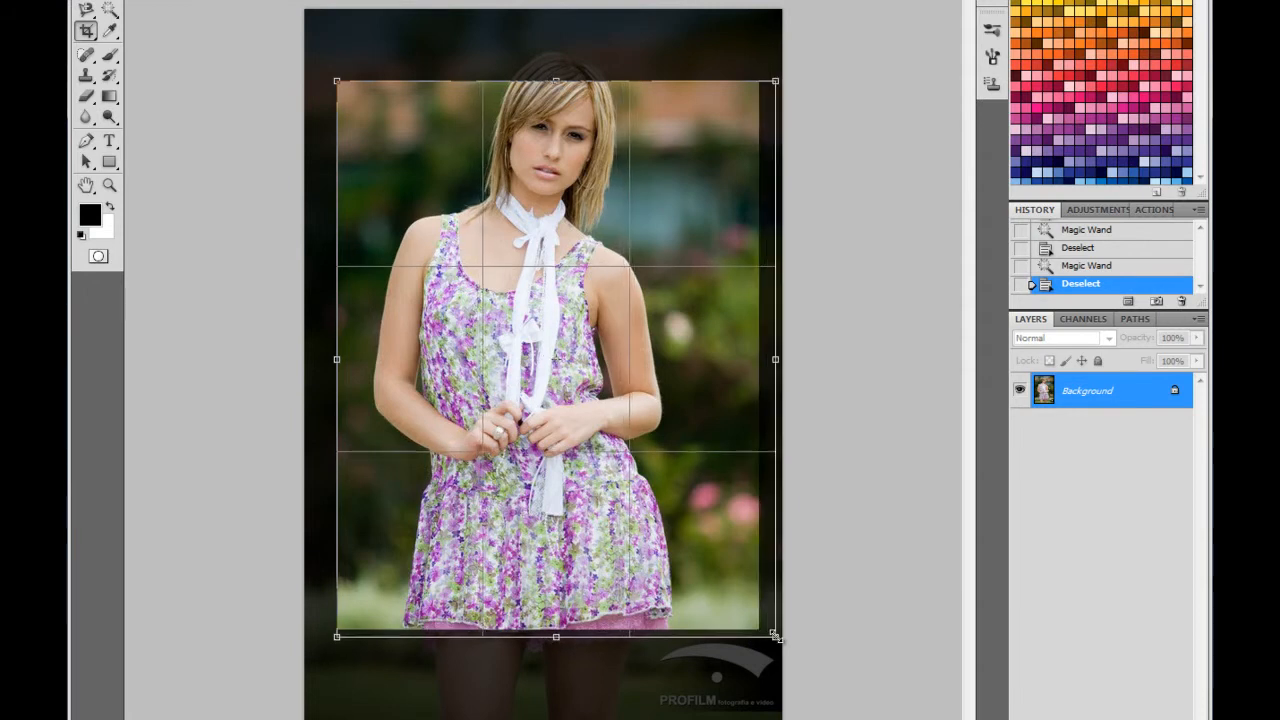
left_click_drag(338, 360, 373, 360)
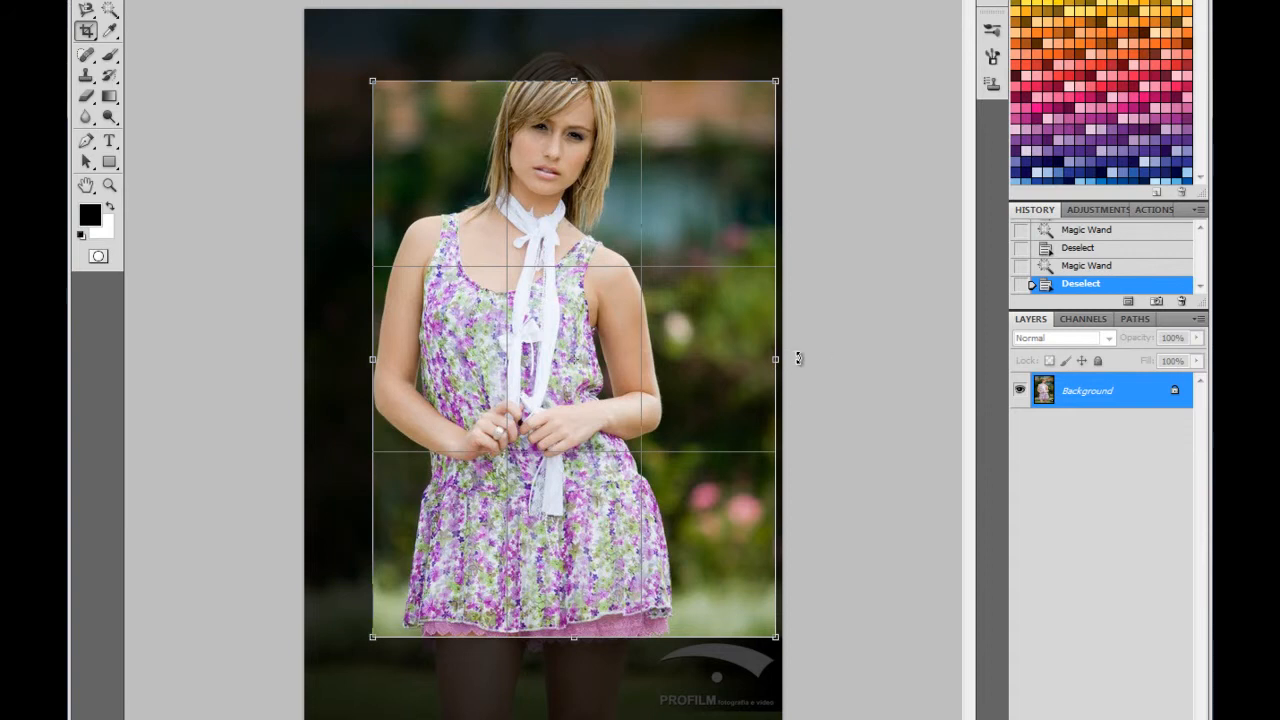
left_click_drag(777, 358, 674, 360)
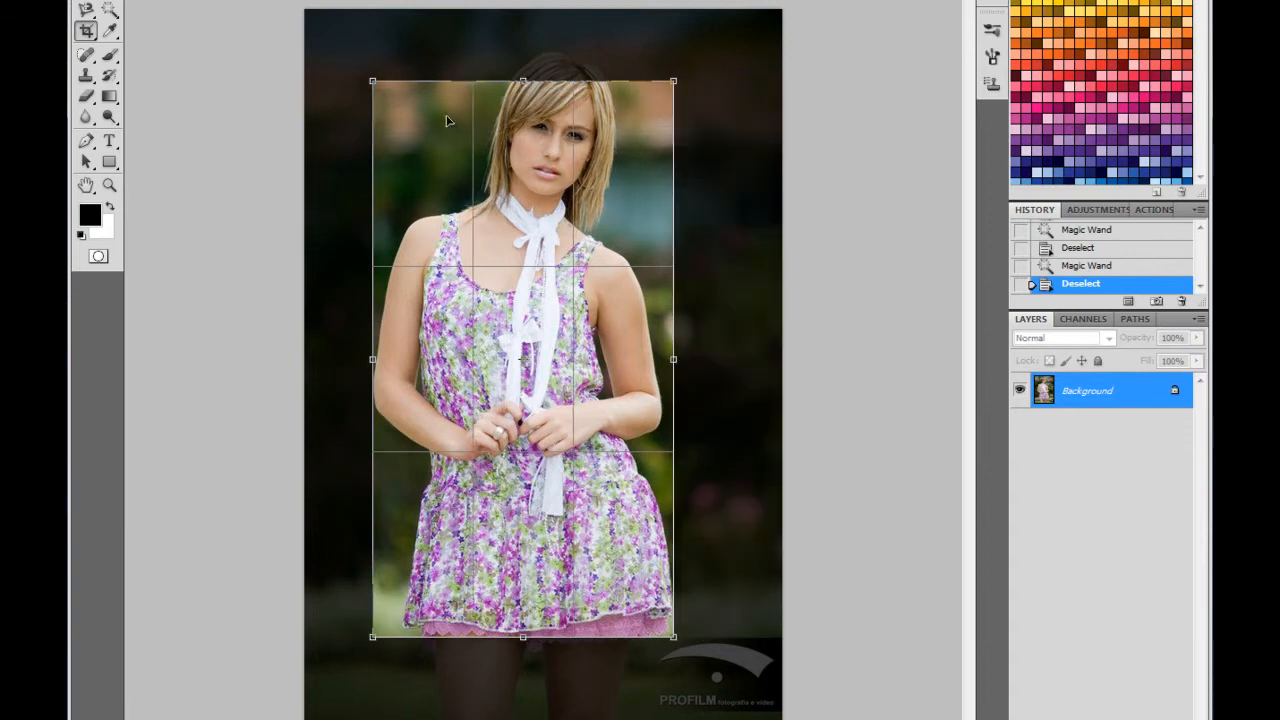
left_click_drag(520, 80, 526, 48)
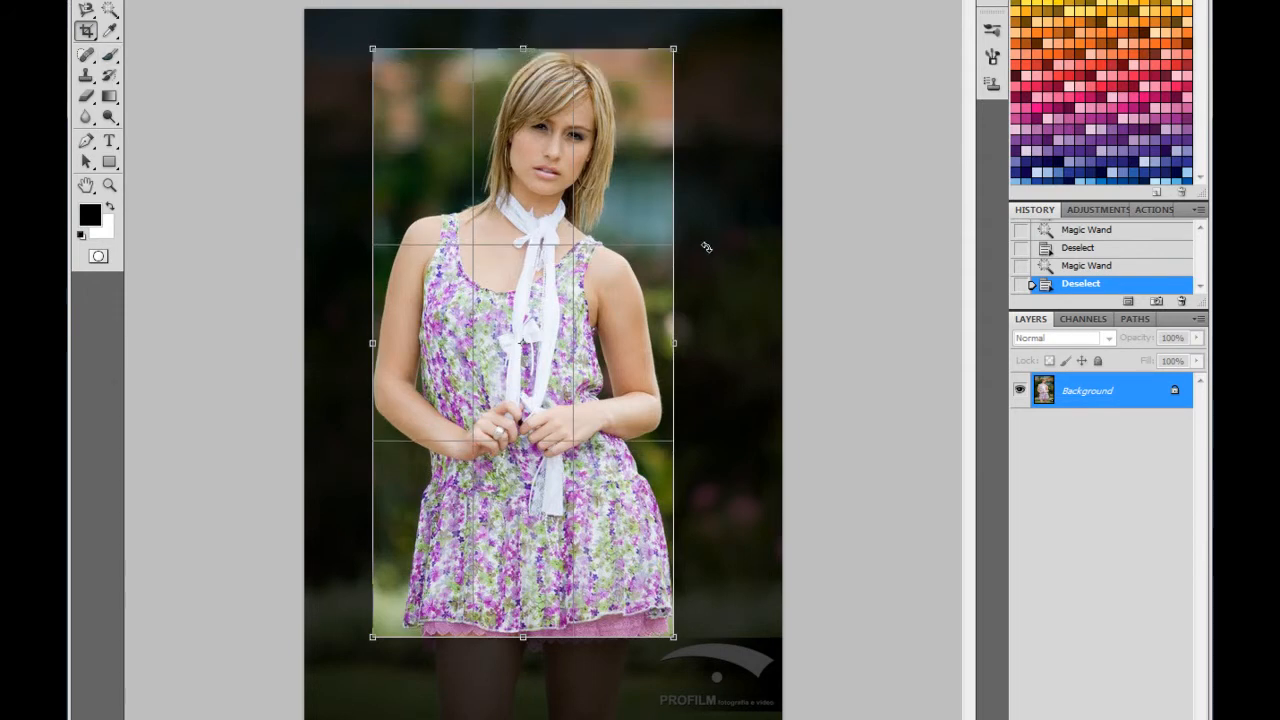
key("Return")
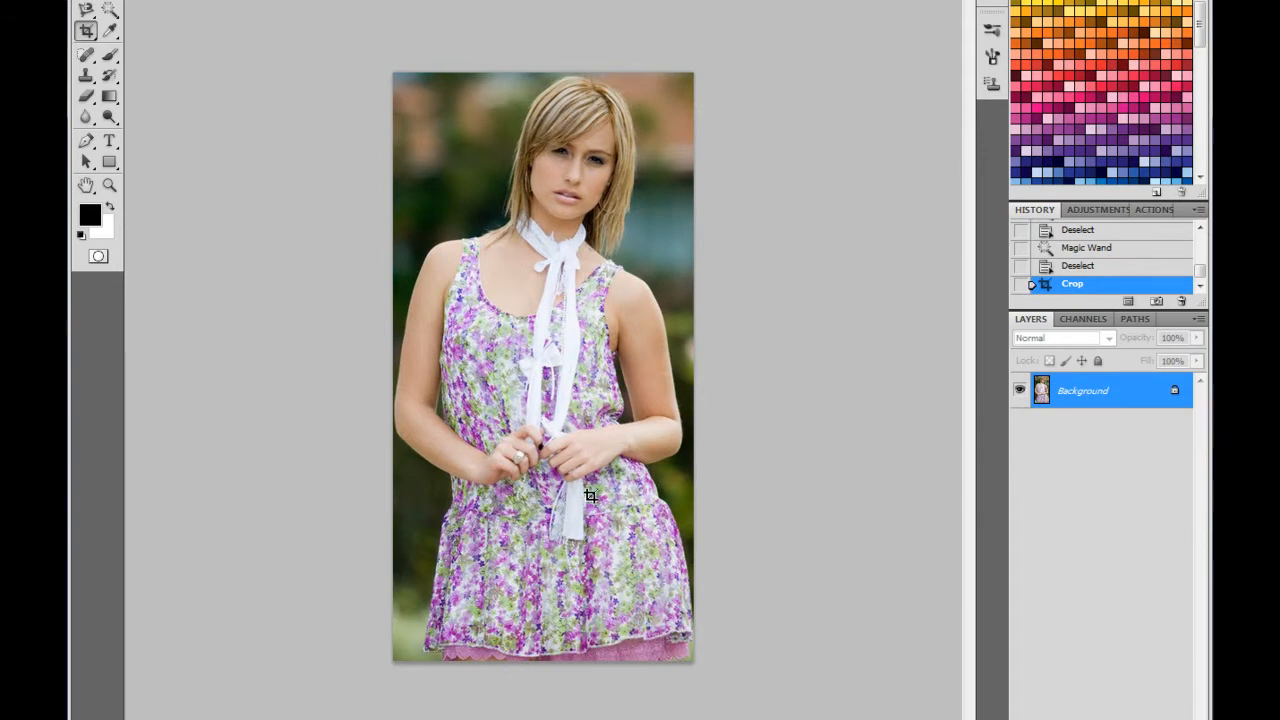
Review the alternative tools grouped with the Crop, Lasso and Marquee tools, including Slice and Slice Select.
right_click(85, 30)
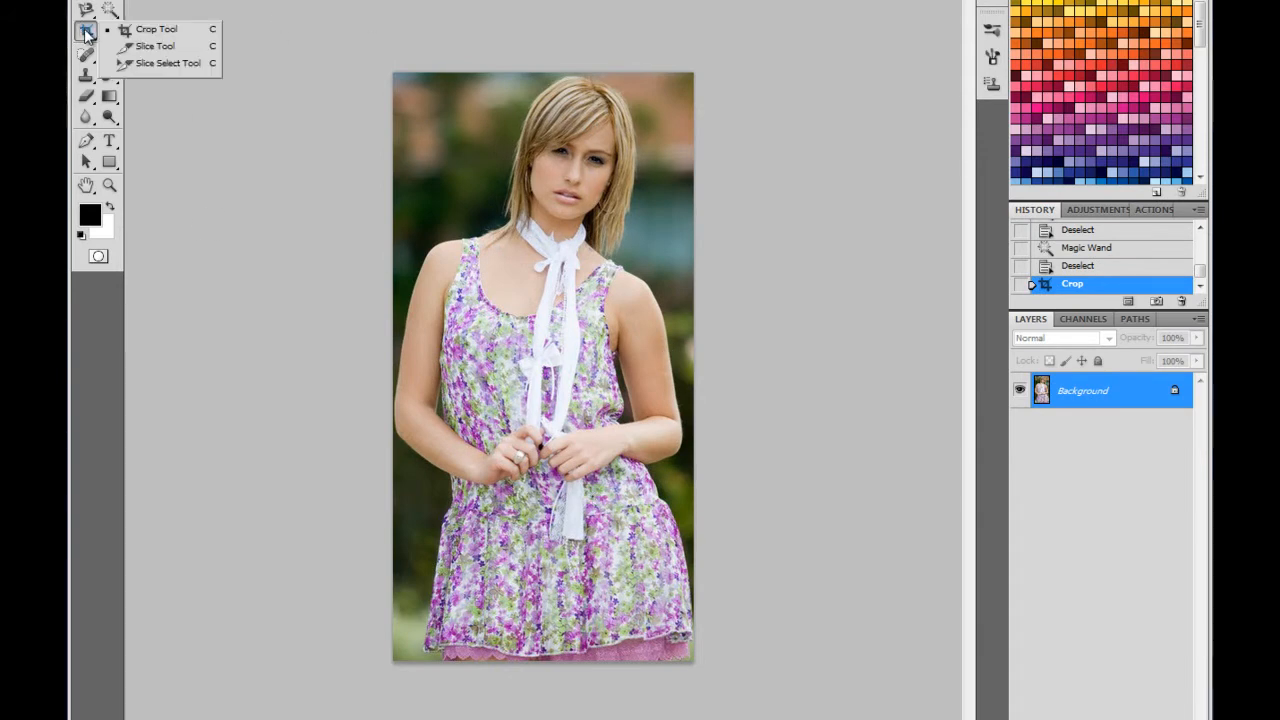
right_click(85, 11)
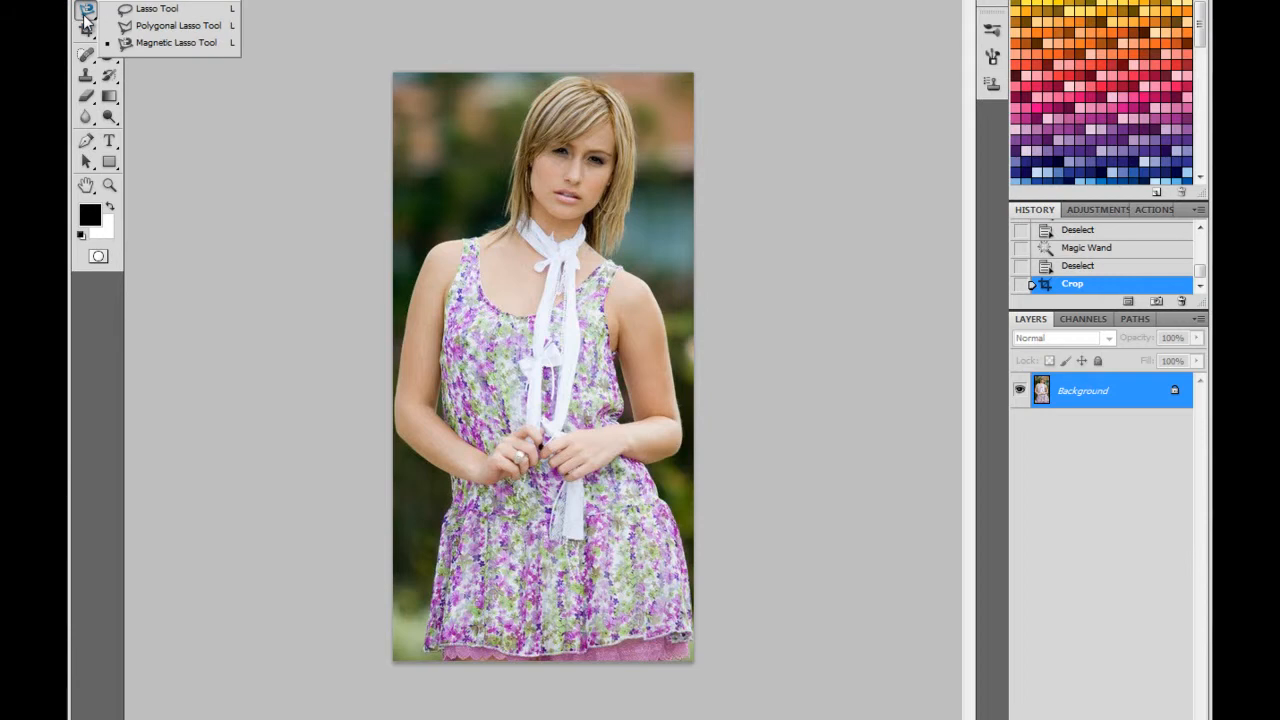
right_click(86, 0)
left_click(86, 0)
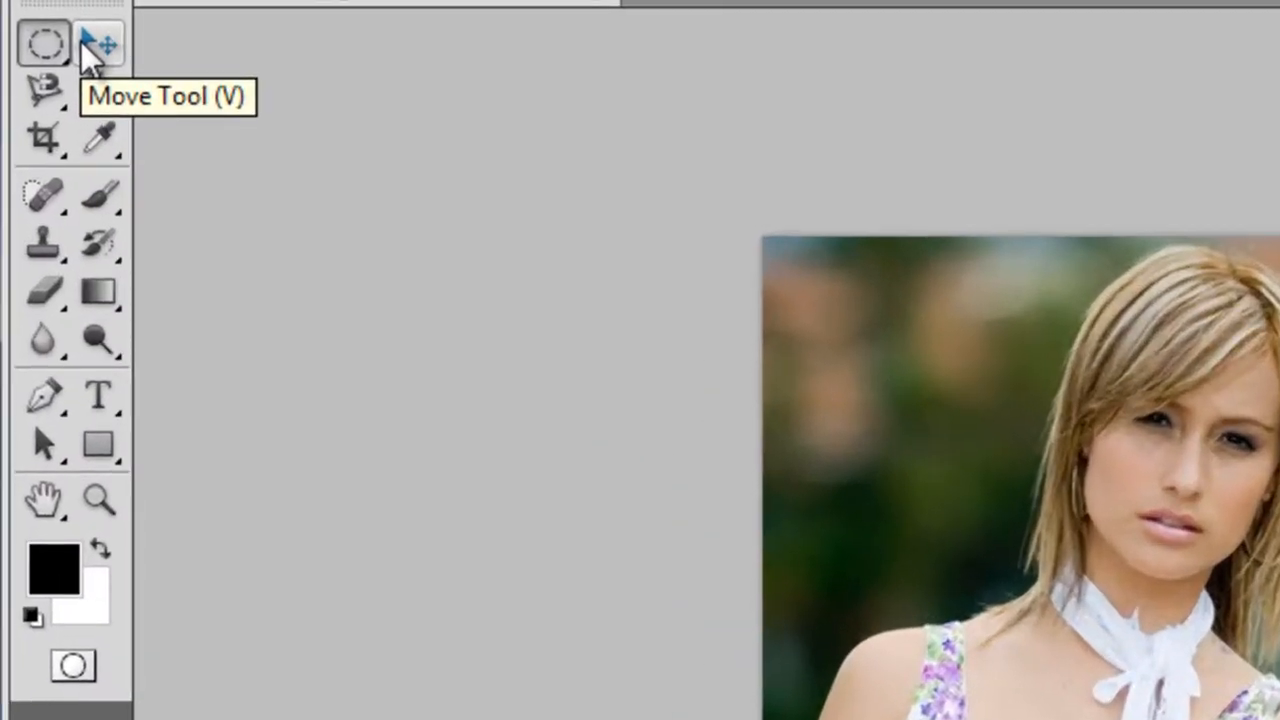
left_click(62, 137)
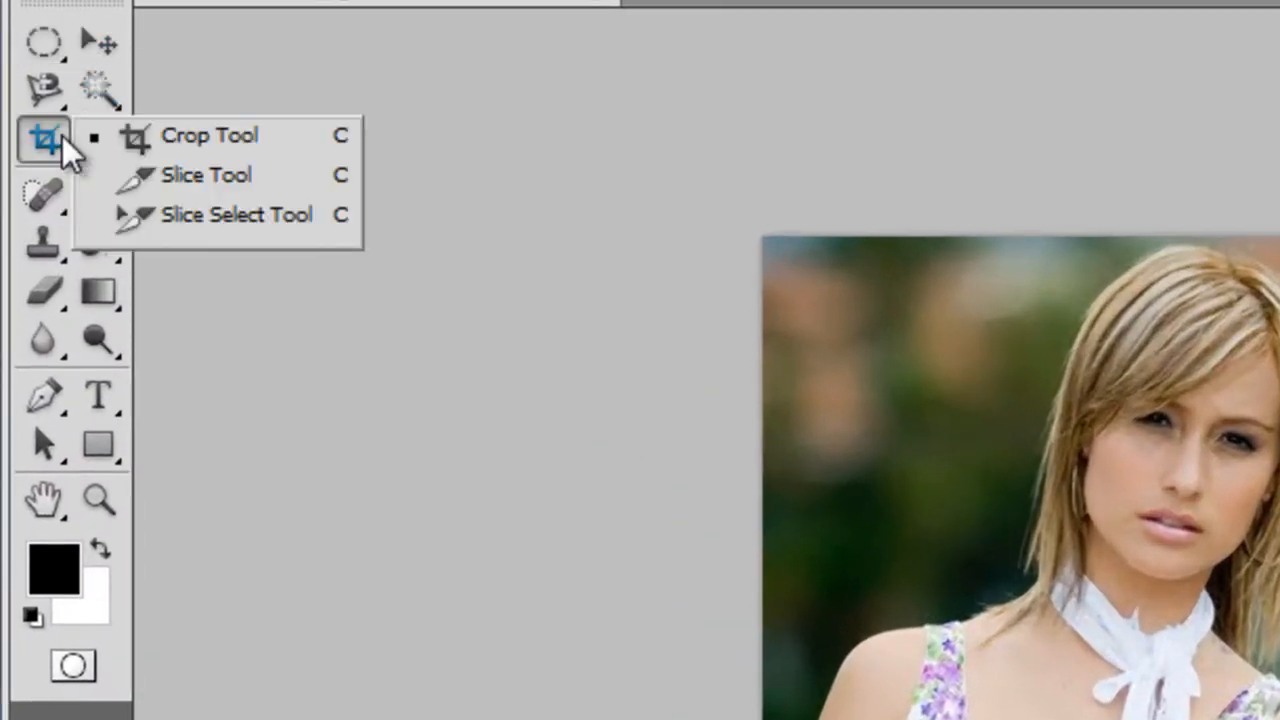
left_click(338, 150)
left_click(62, 150)
left_click(58, 144)
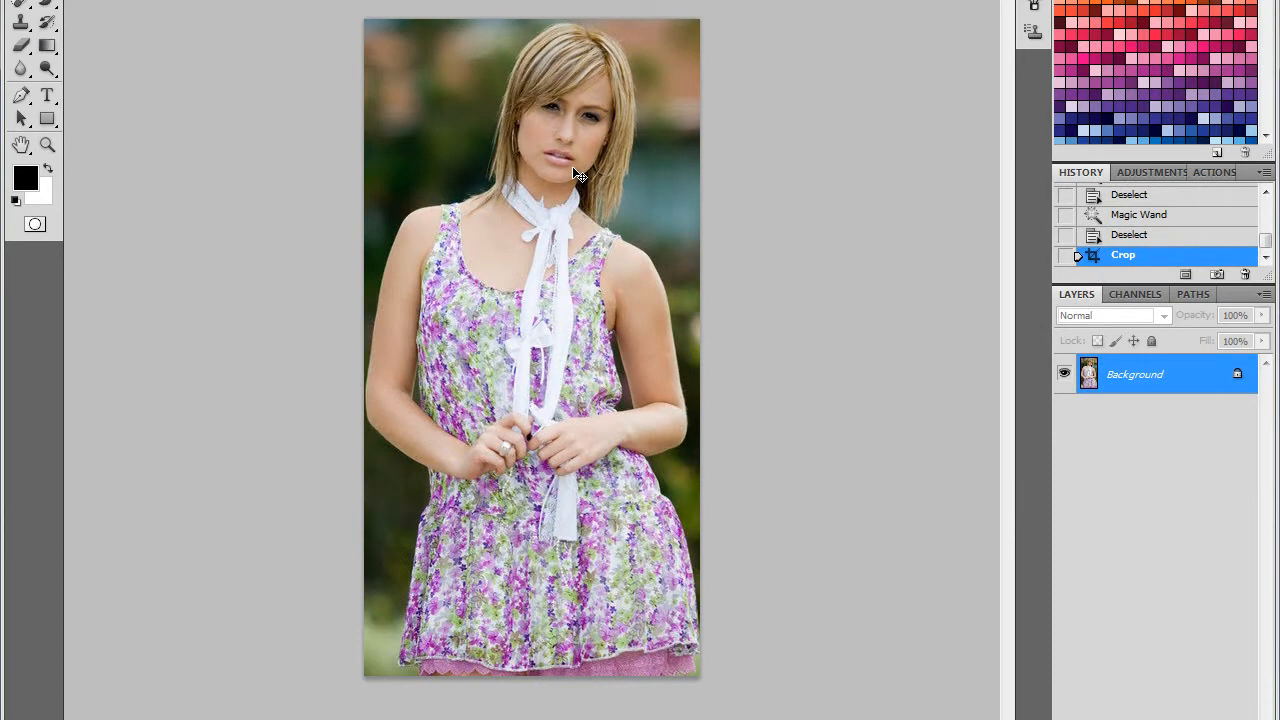
Undo the close crop, extend the canvas slightly past all photo edges with the Crop tool to add a white border, and undo that too.
key("ctrl+z")
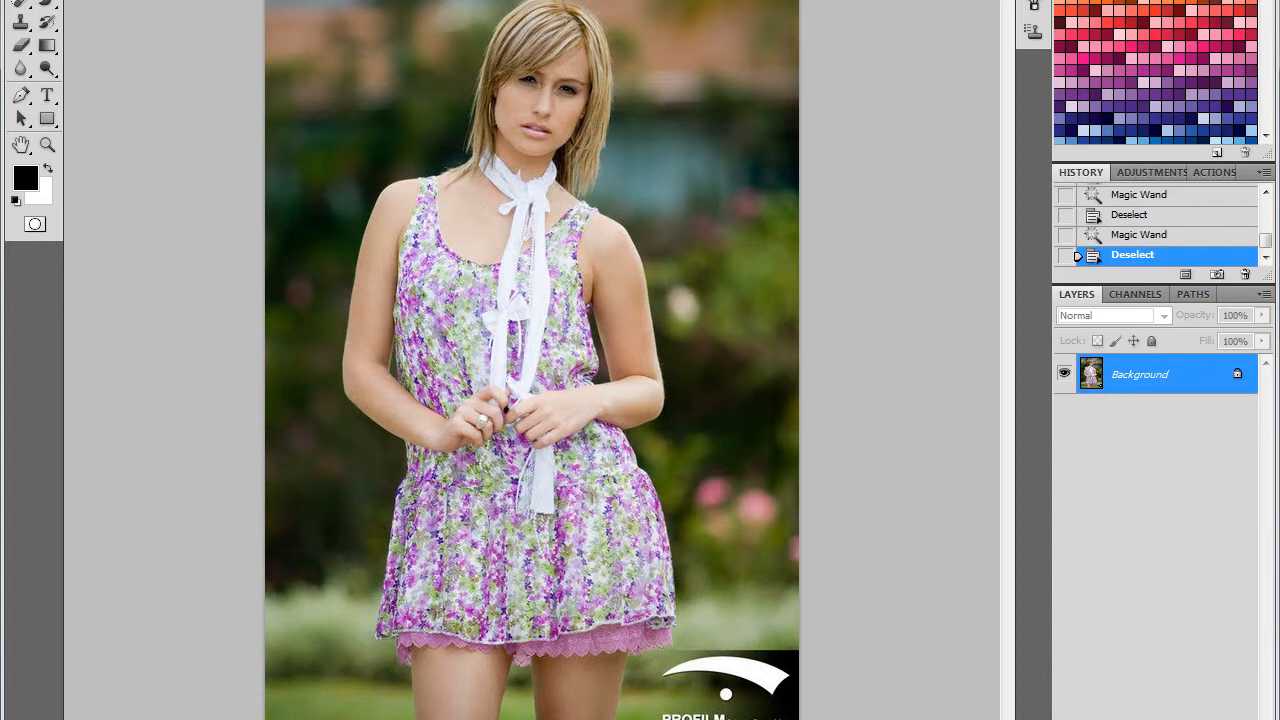
left_click_drag(266, 2, 930, 680)
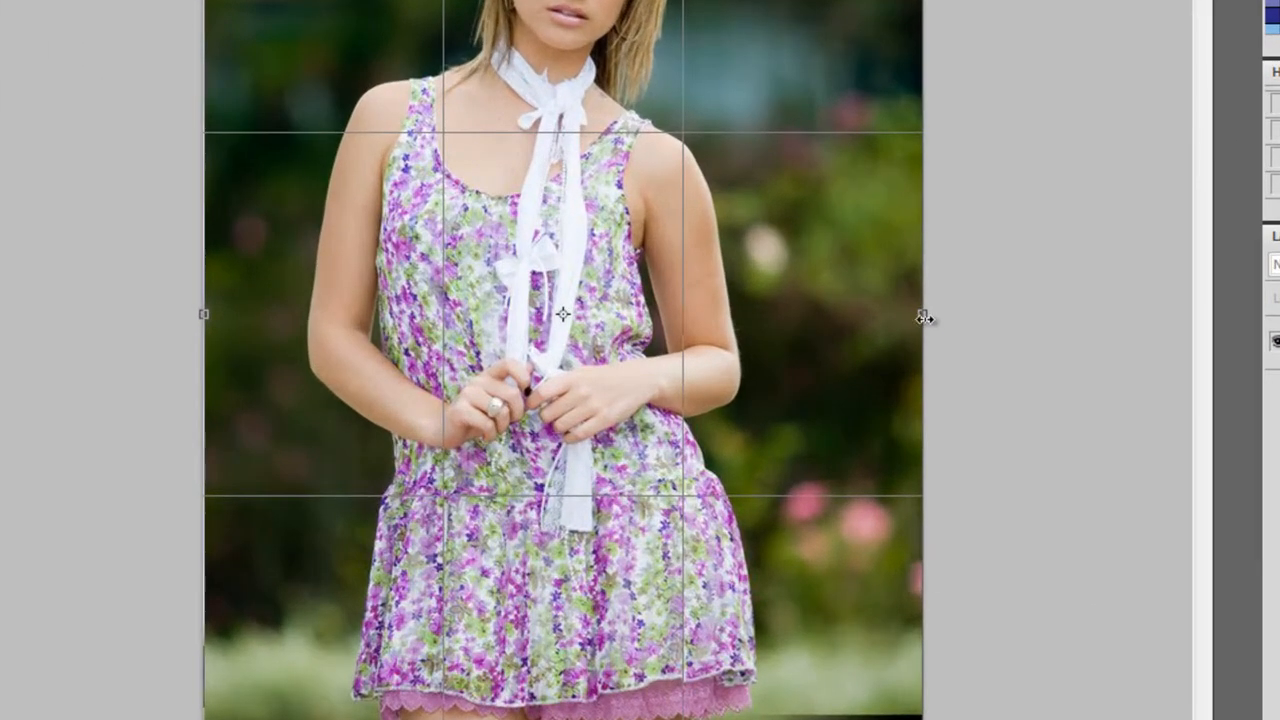
left_click_drag(924, 317, 936, 316)
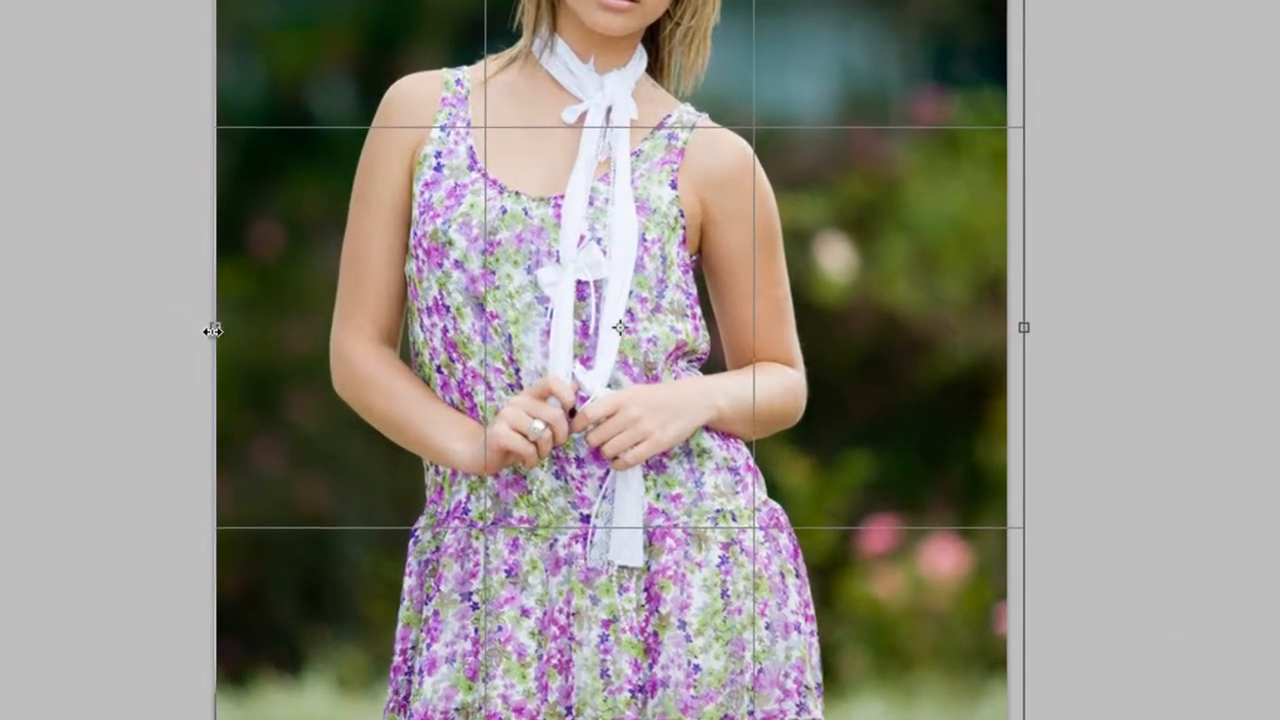
left_click_drag(213, 331, 202, 331)
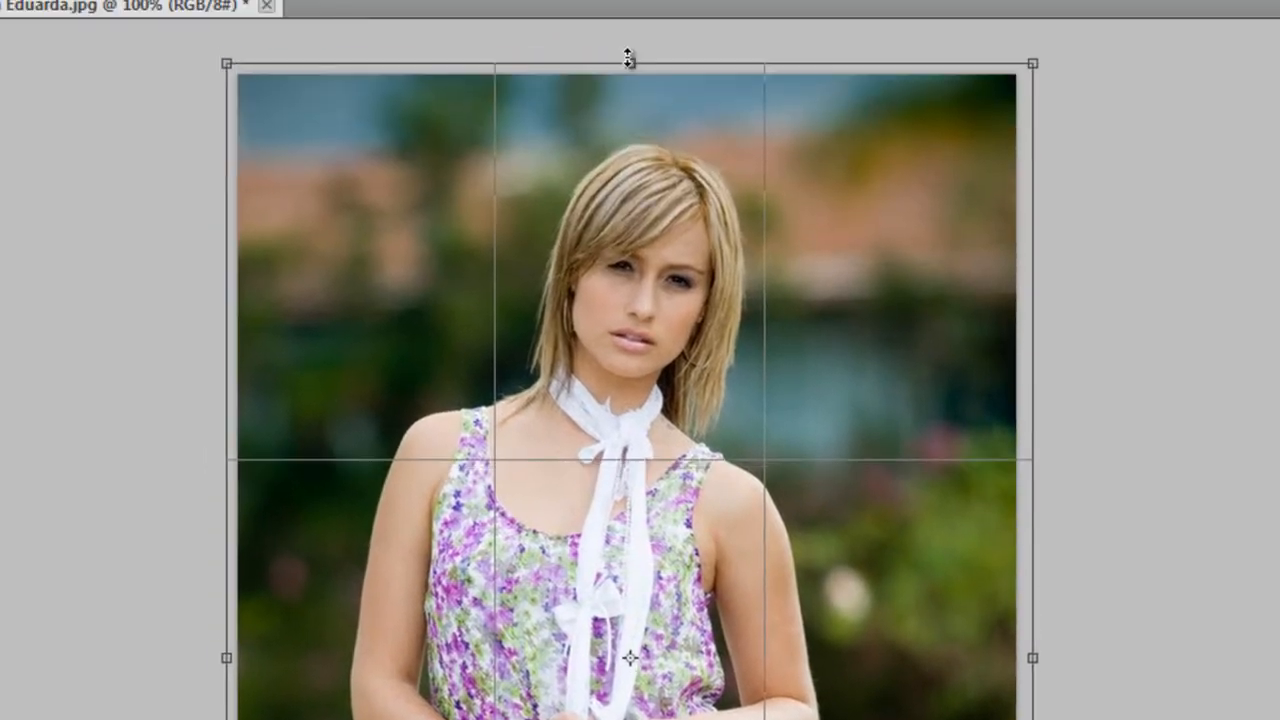
key("Return")
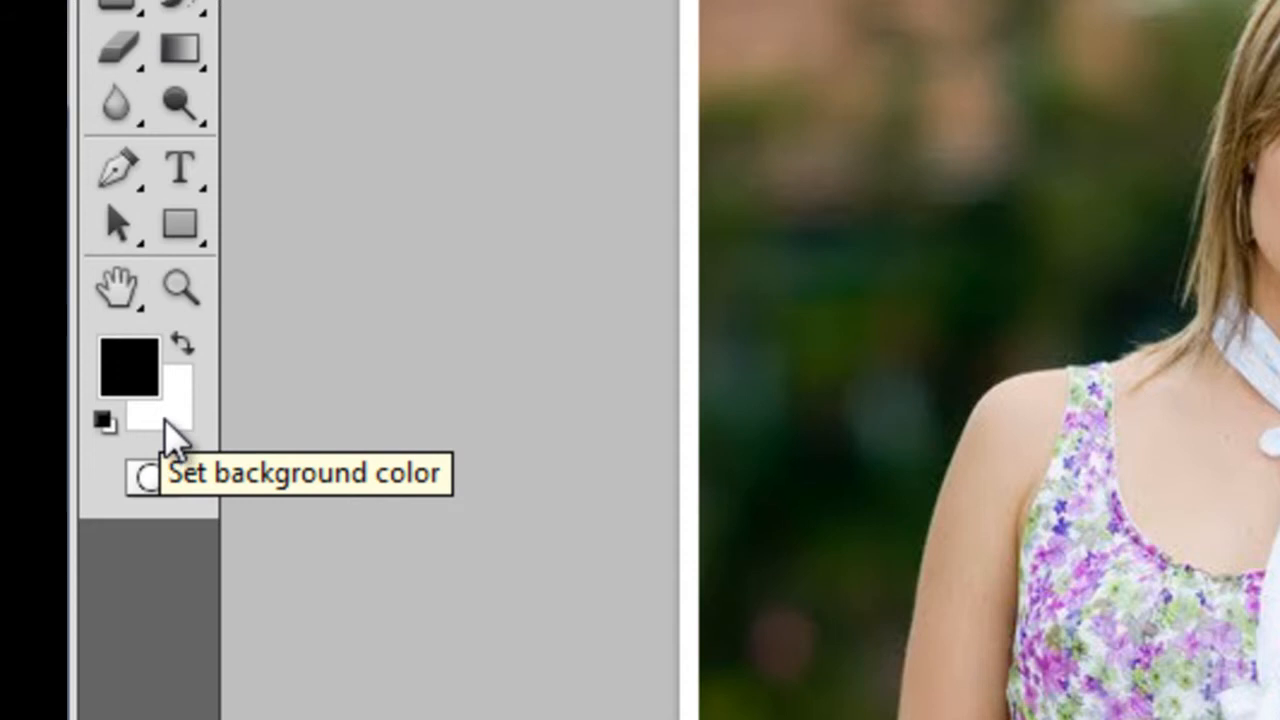
left_click(166, 430)
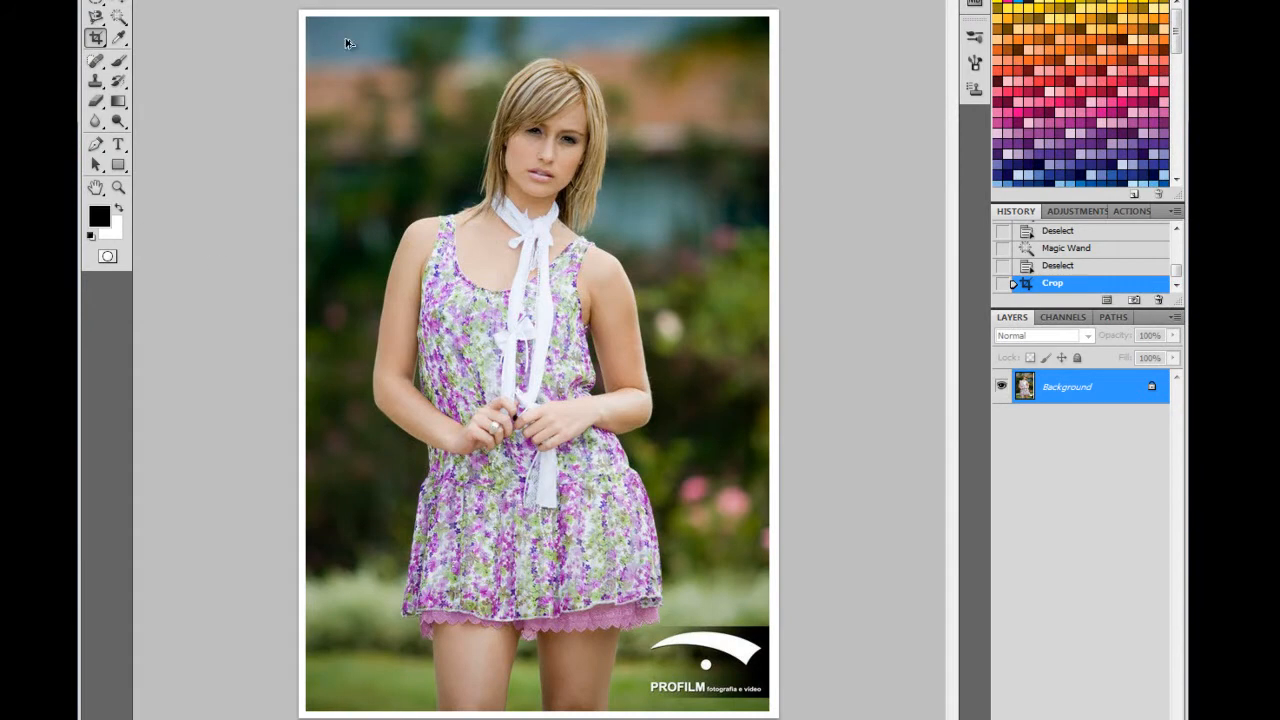
key("ctrl+z")
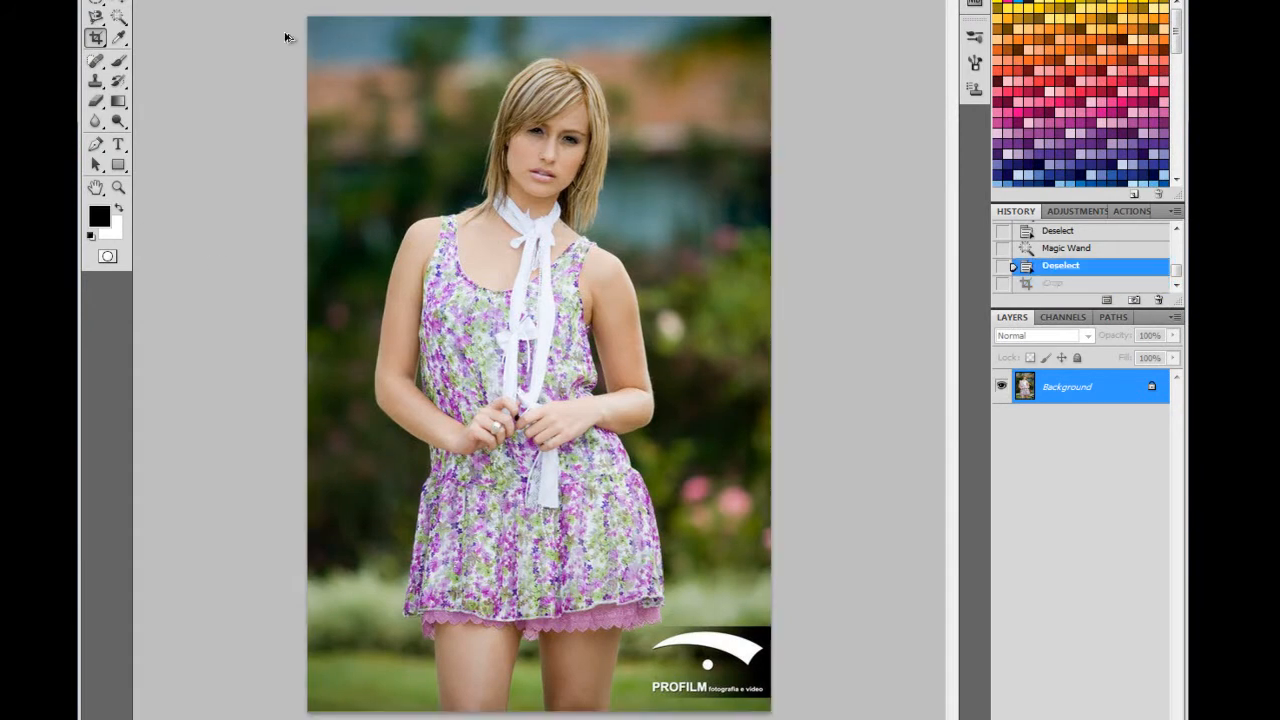
Swap the foreground and background colours, extend the crop box past the photo's edges to add a black border, and undo the crop.
left_click(118, 208)
left_click_drag(308, 17, 771, 712)
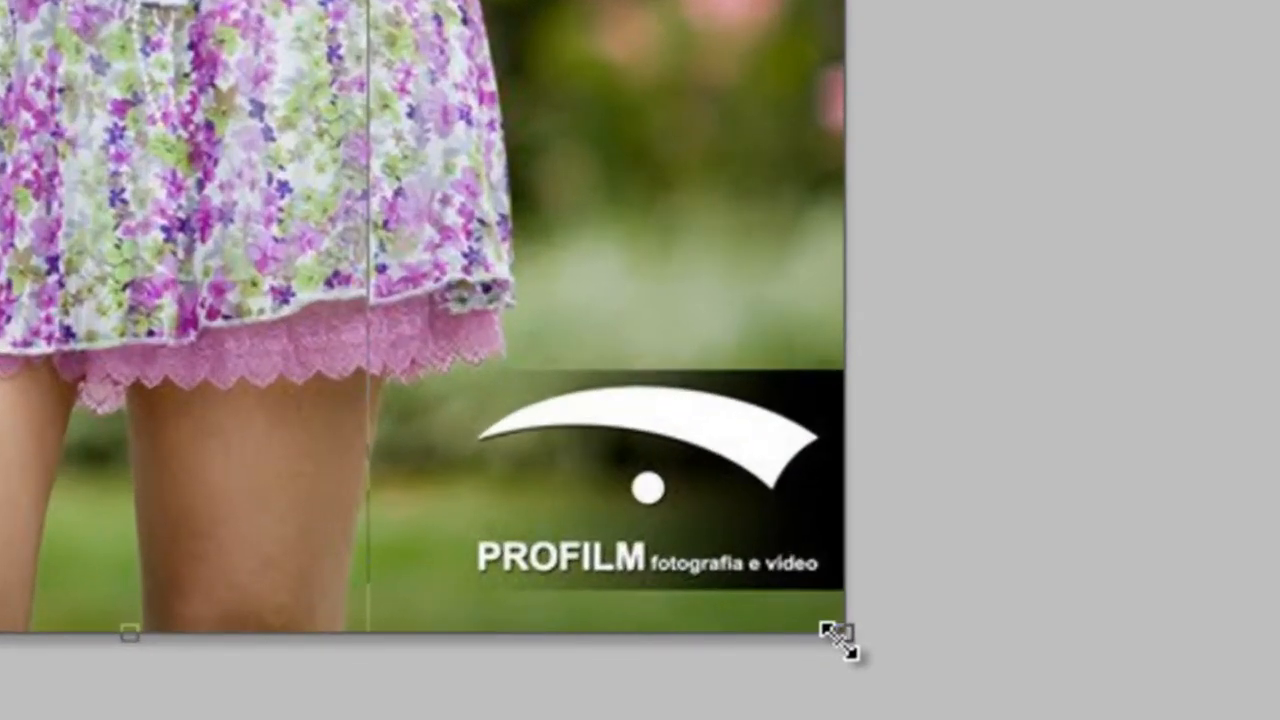
left_click_drag(849, 643, 885, 665)
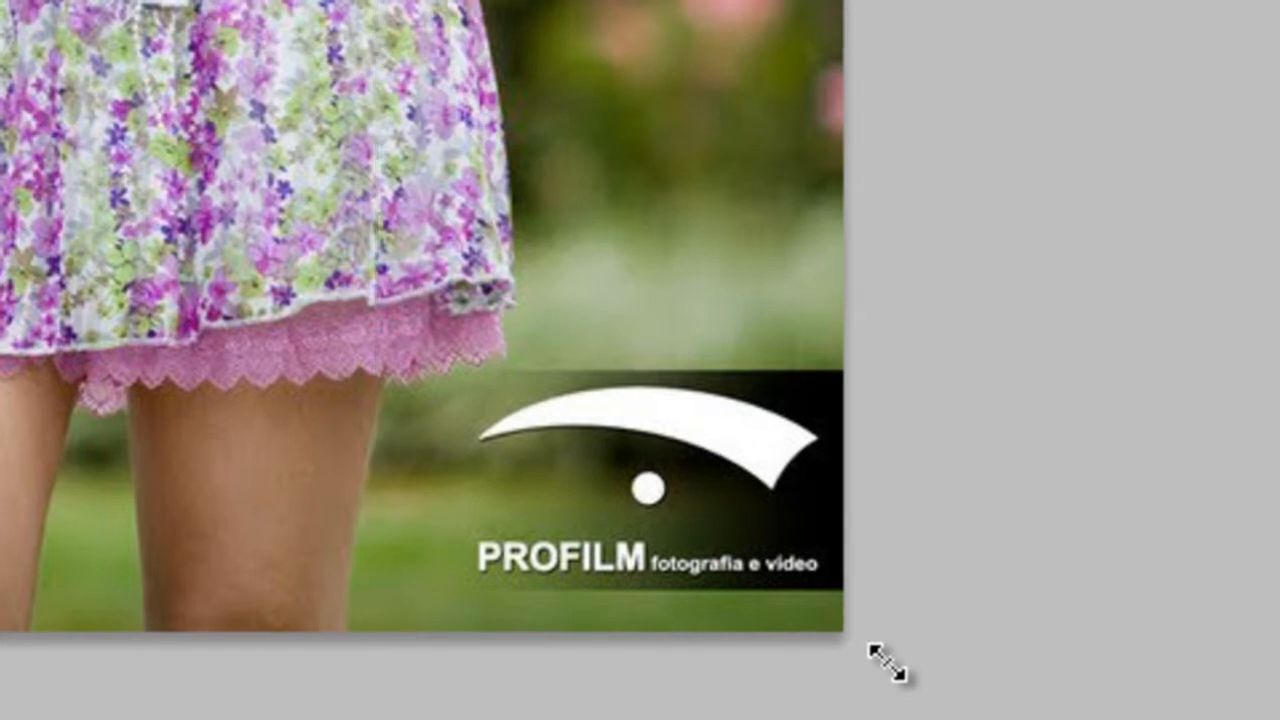
key("Return")
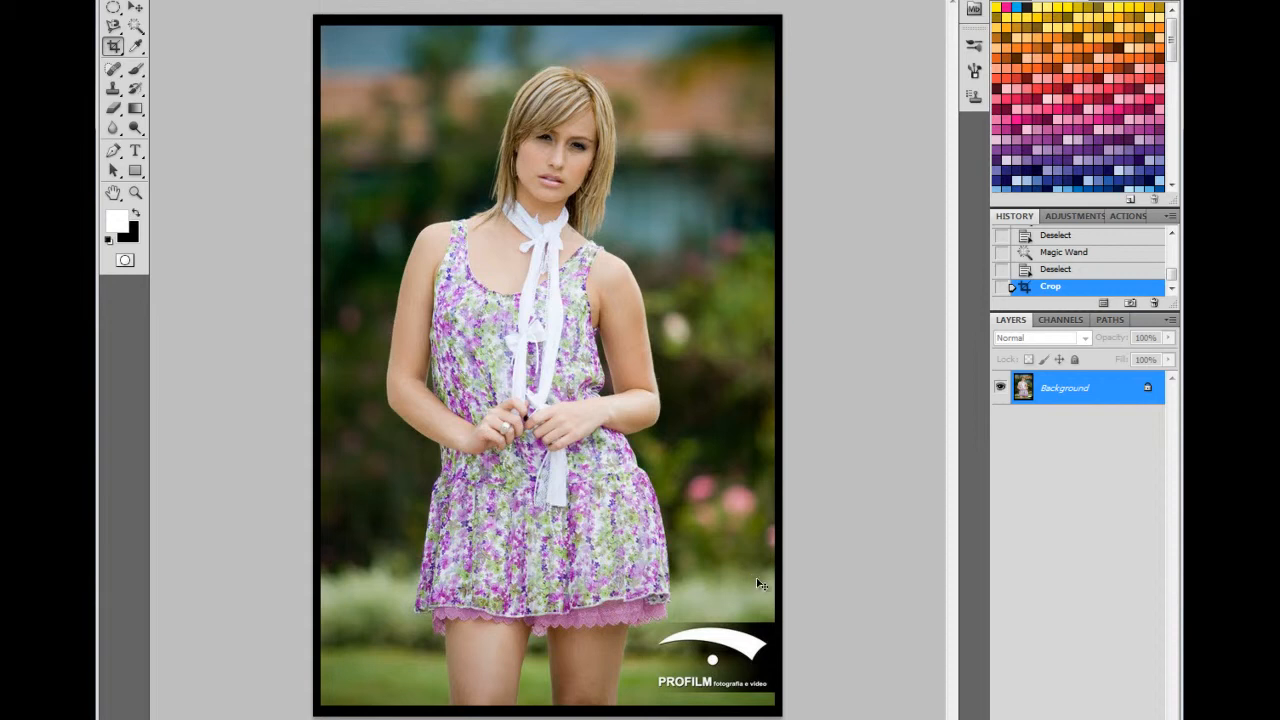
key("ctrl+z")
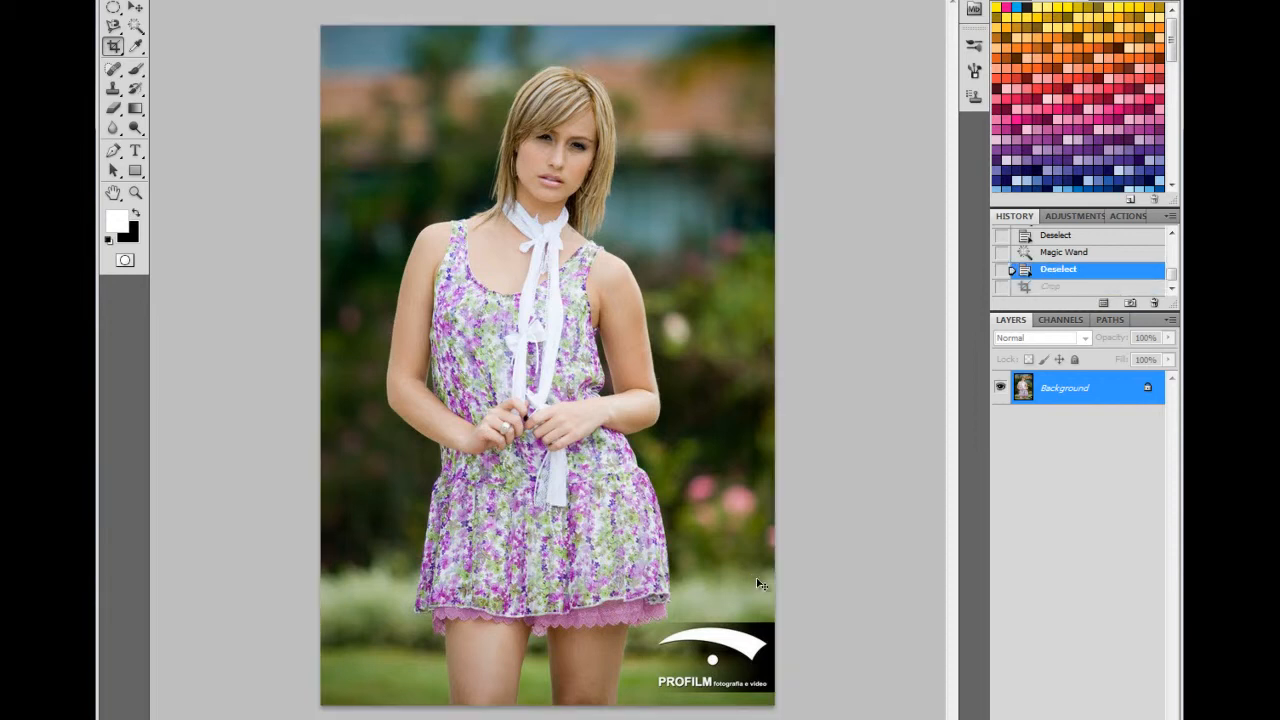
Choose the Eyedropper Tool and sample a dark olive foreground colour from the blurred background.
left_click(136, 46)
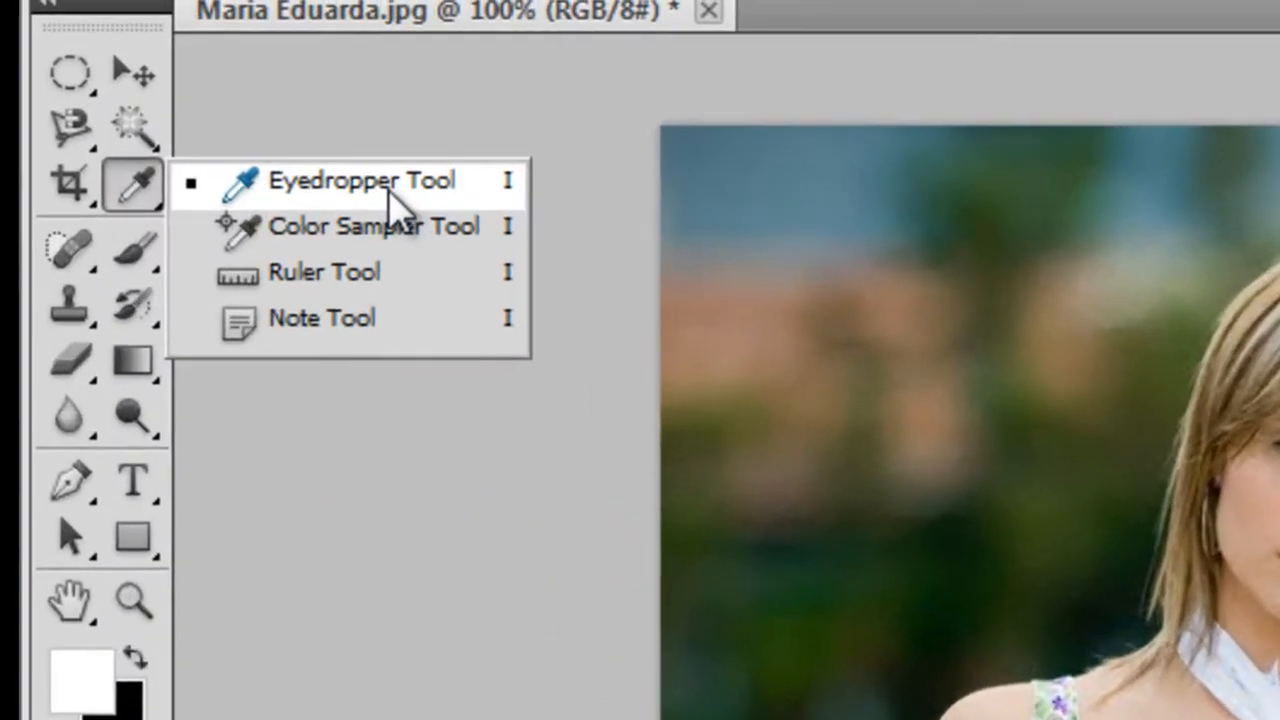
left_click(389, 189)
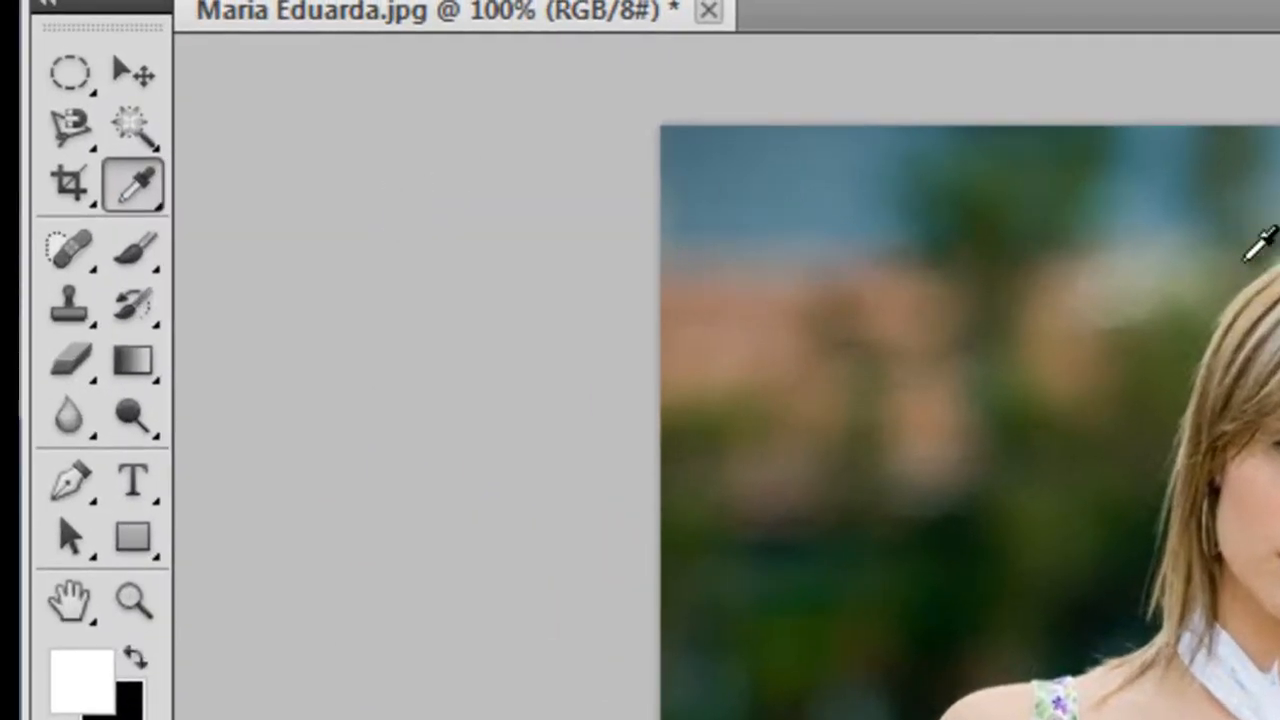
left_click(822, 195)
left_click_drag(822, 196, 355, 372)
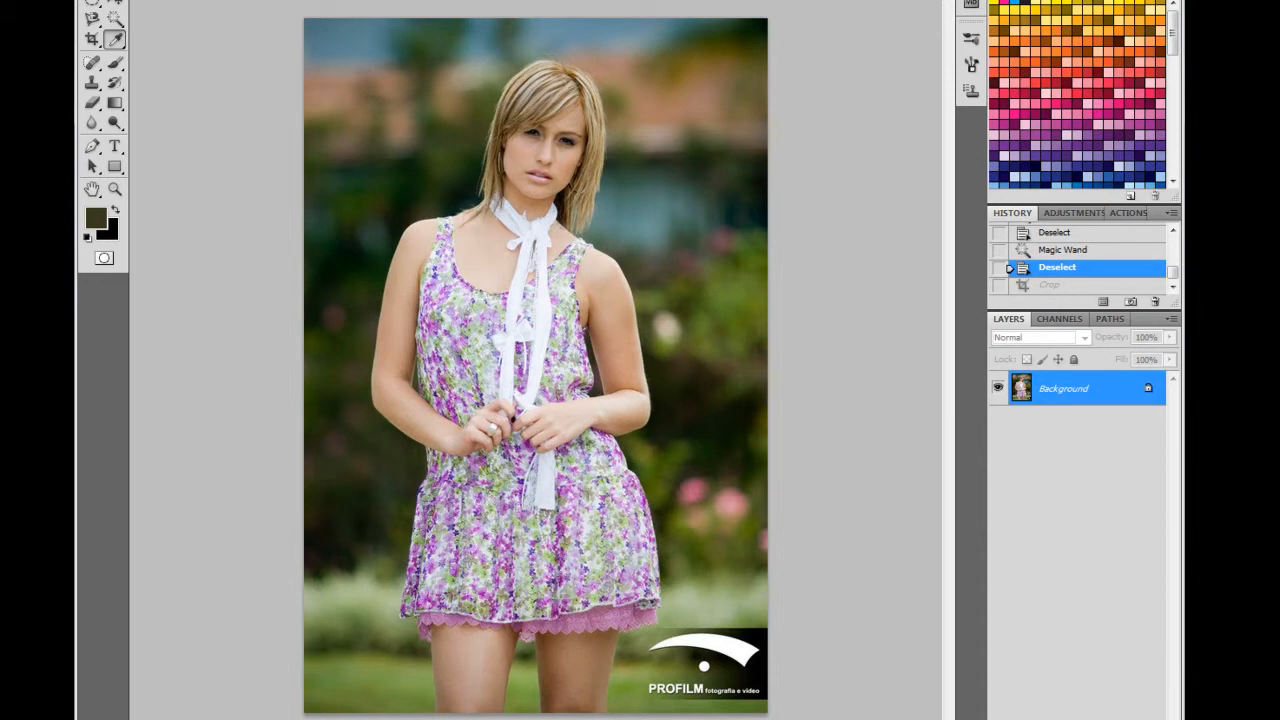
Sample a dark purple pixel from the skirt's floral pattern and inspect its values in the foreground Color Picker without changing them.
left_click(569, 546)
scroll(566, 556, "up", 1)
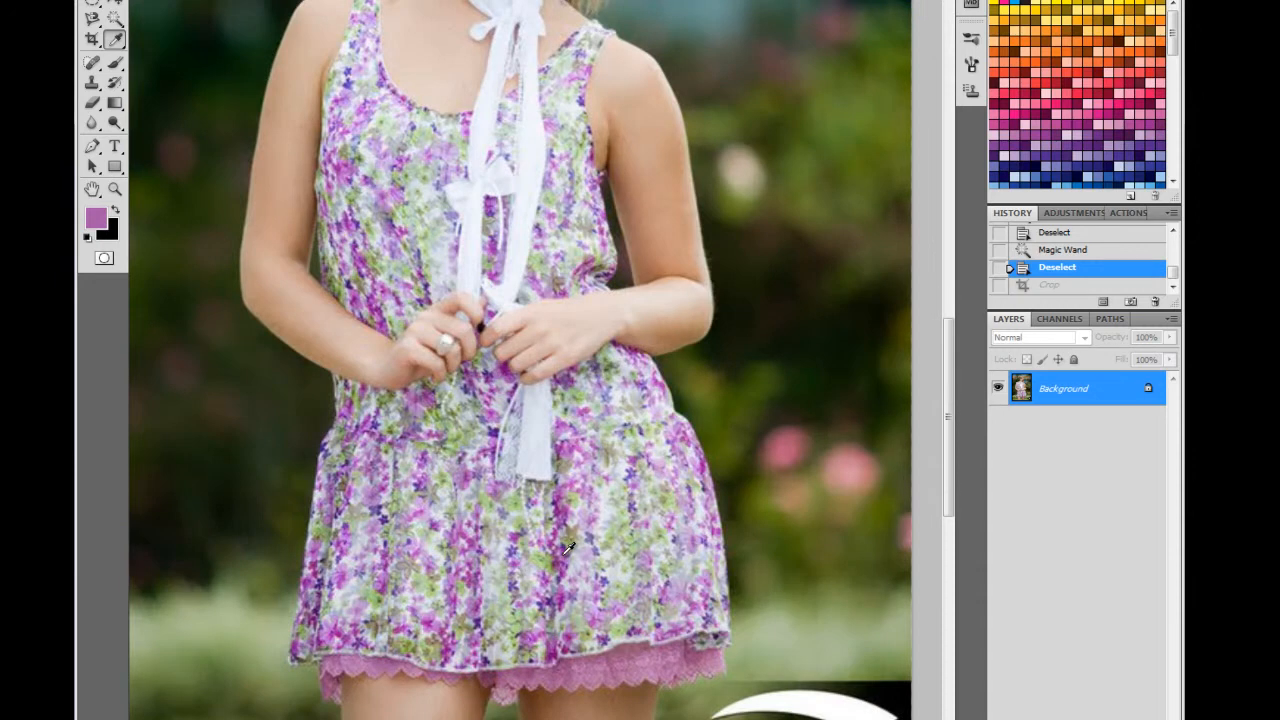
scroll(567, 550, "up", 1)
scroll(566, 548, "up", 5)
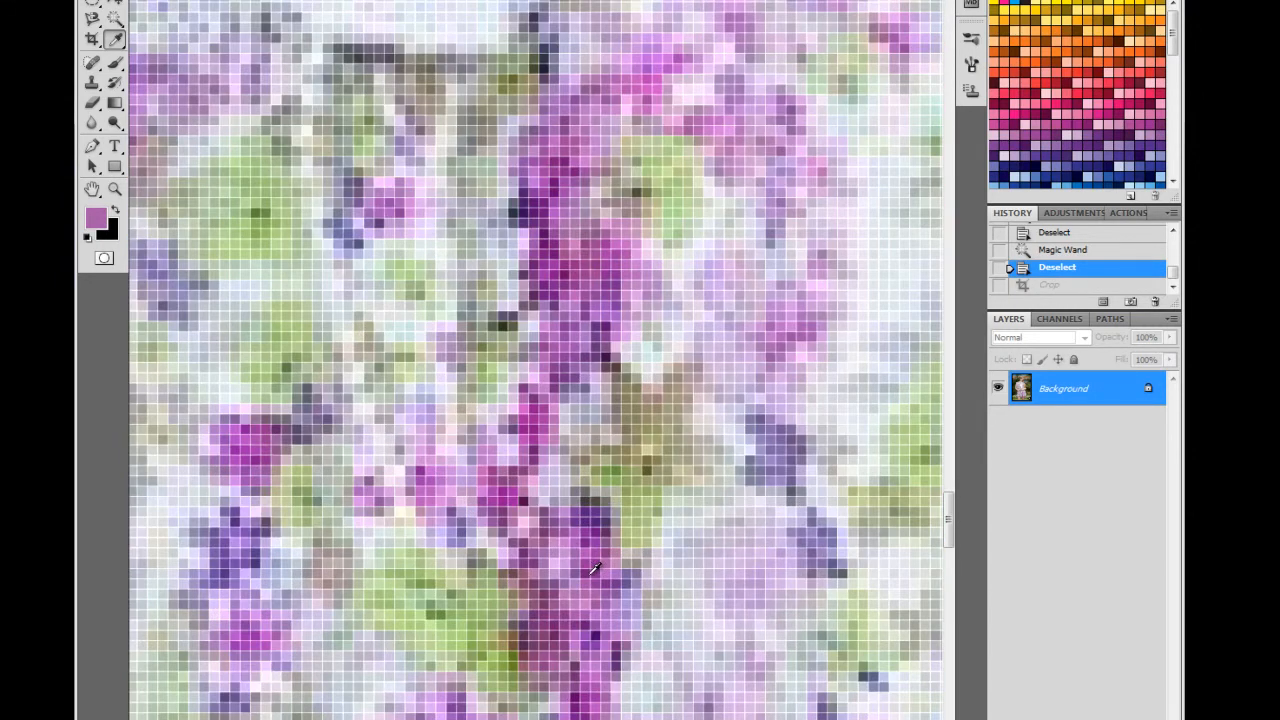
mouse_move(594, 568)
left_mouse_down()
mouse_move(582, 545)
mouse_move(588, 564)
left_mouse_up()
scroll(930, 528, "down", 1)
scroll(503, 518, "down", 3)
scroll(504, 516, "down", 4)
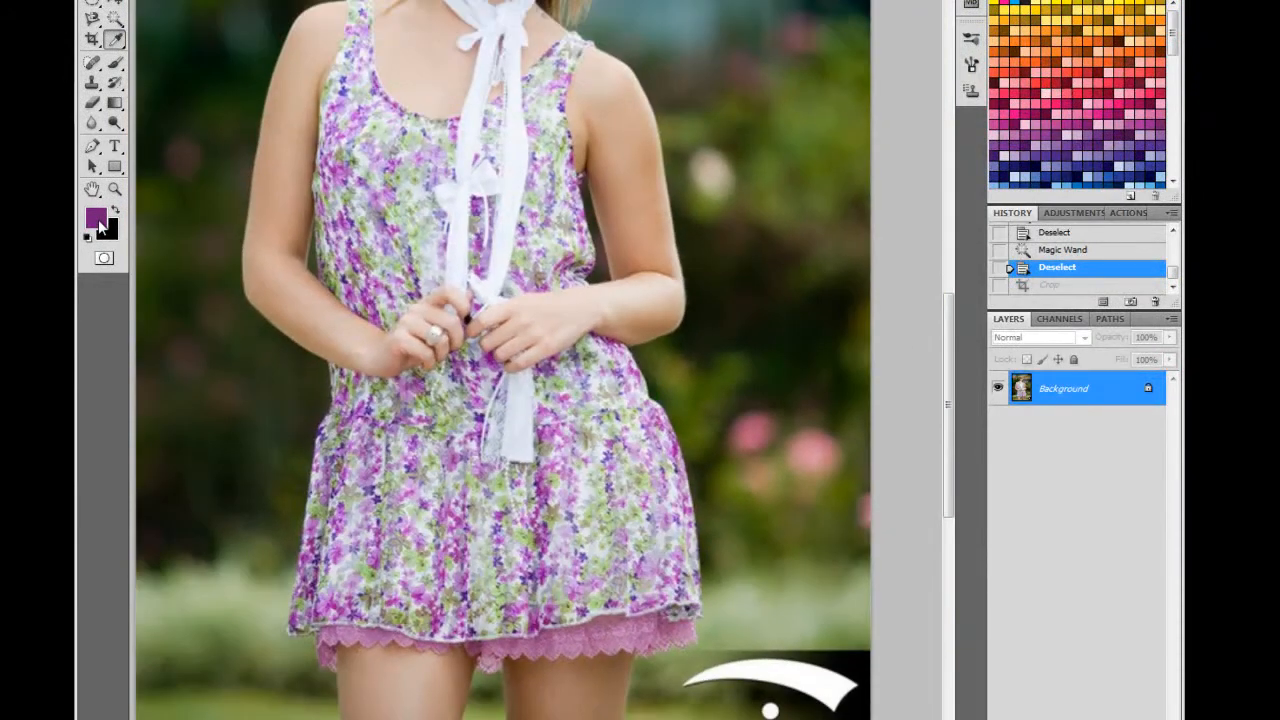
left_click(97, 219)
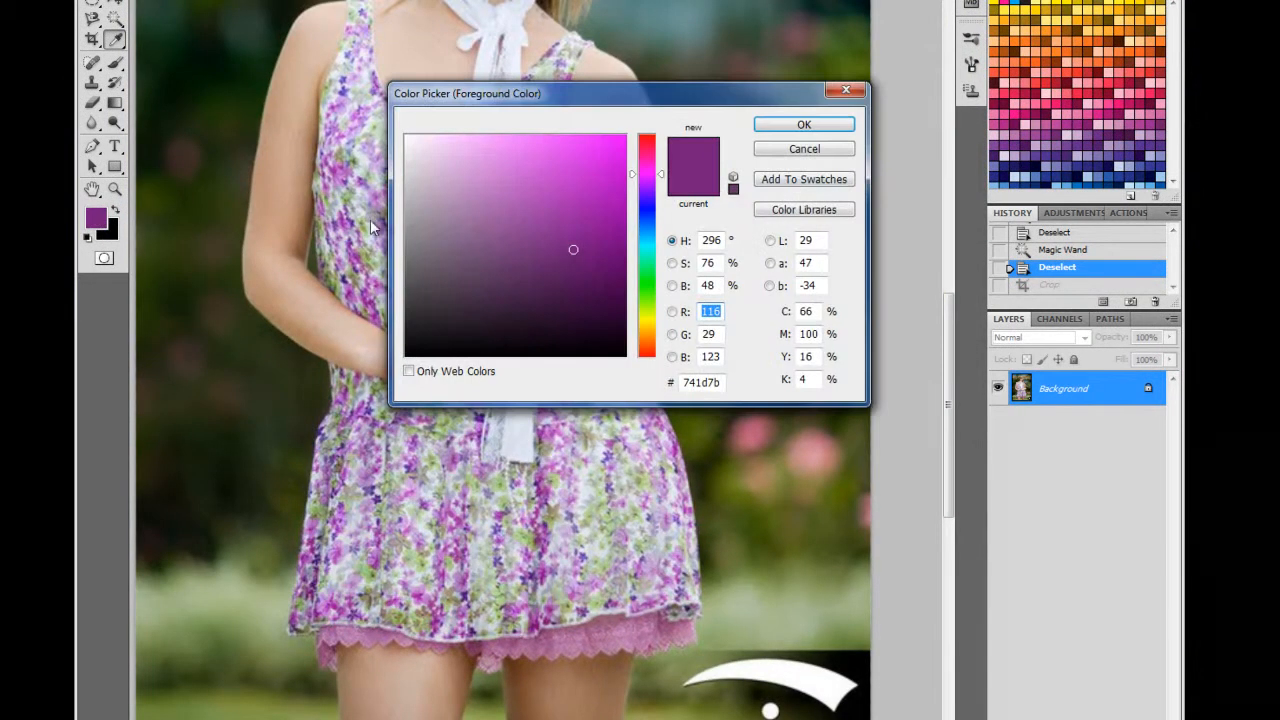
left_click(775, 151)
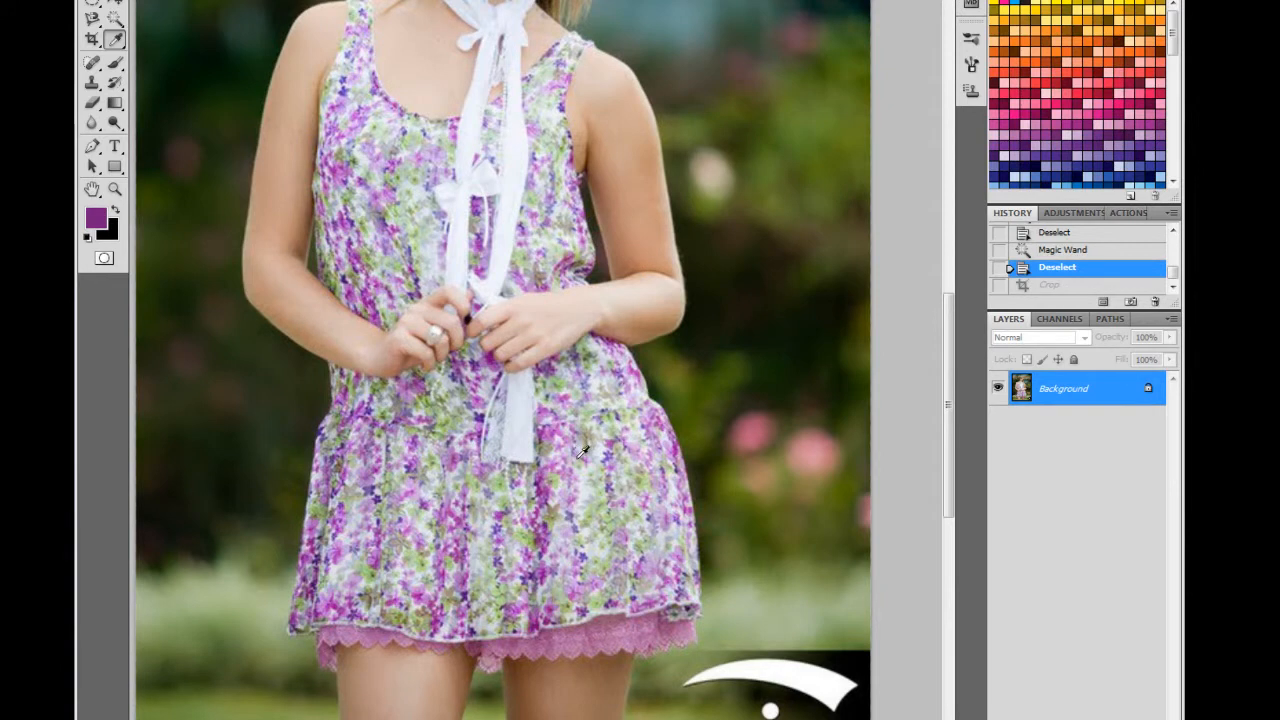
Sample different colours across the dress and skin with the sampling ring, and review the Eyedropper's sample size options.
left_click_drag(580, 477, 409, 287)
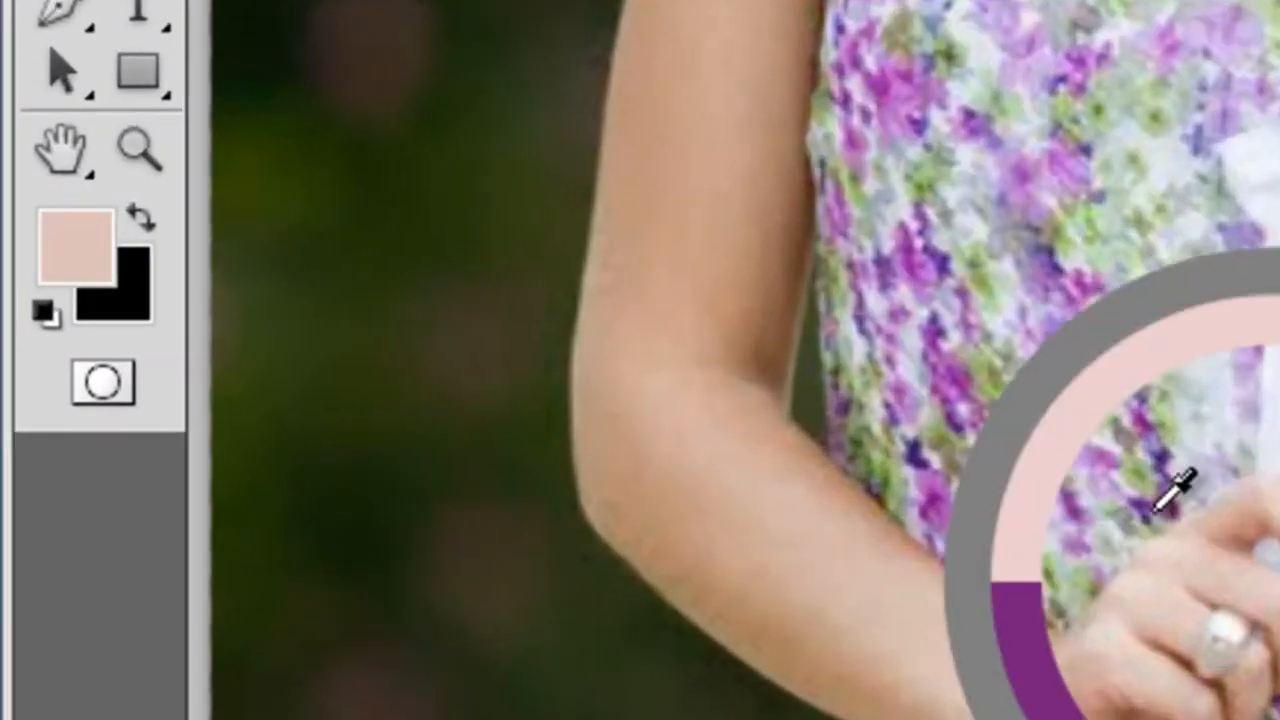
left_click_drag(1158, 508, 1224, 333)
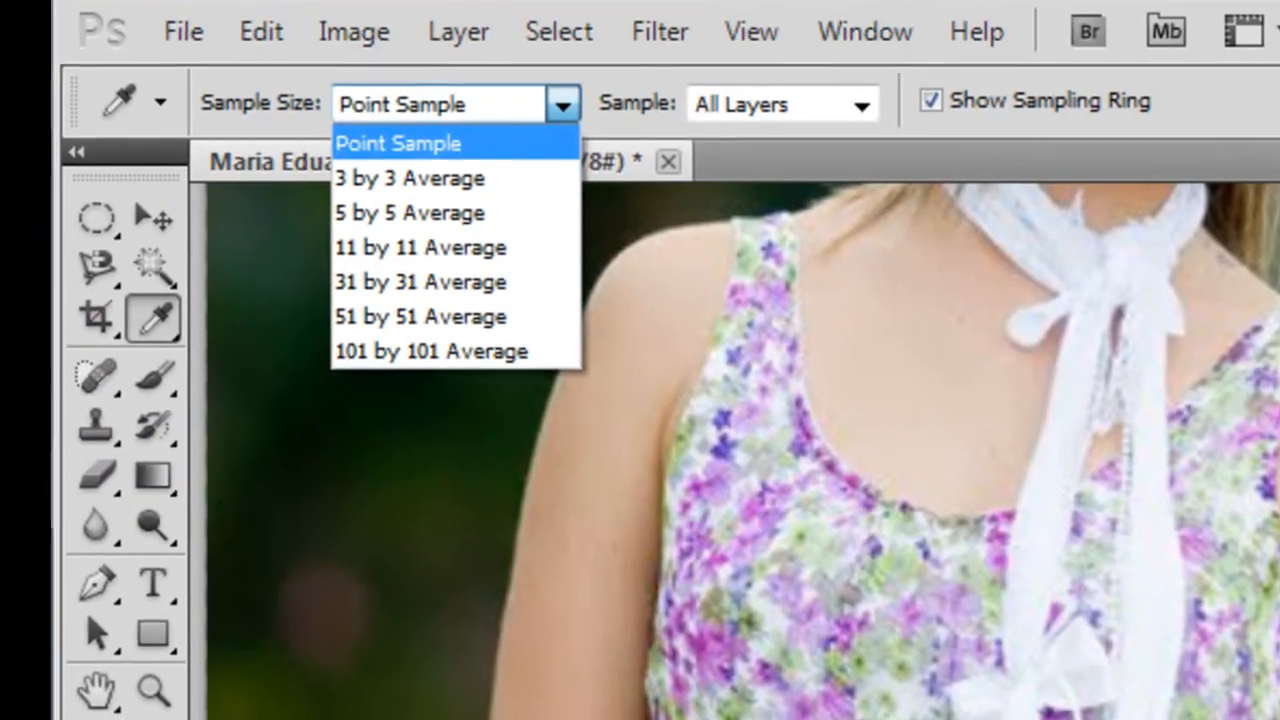
key("Escape")
key("alt")
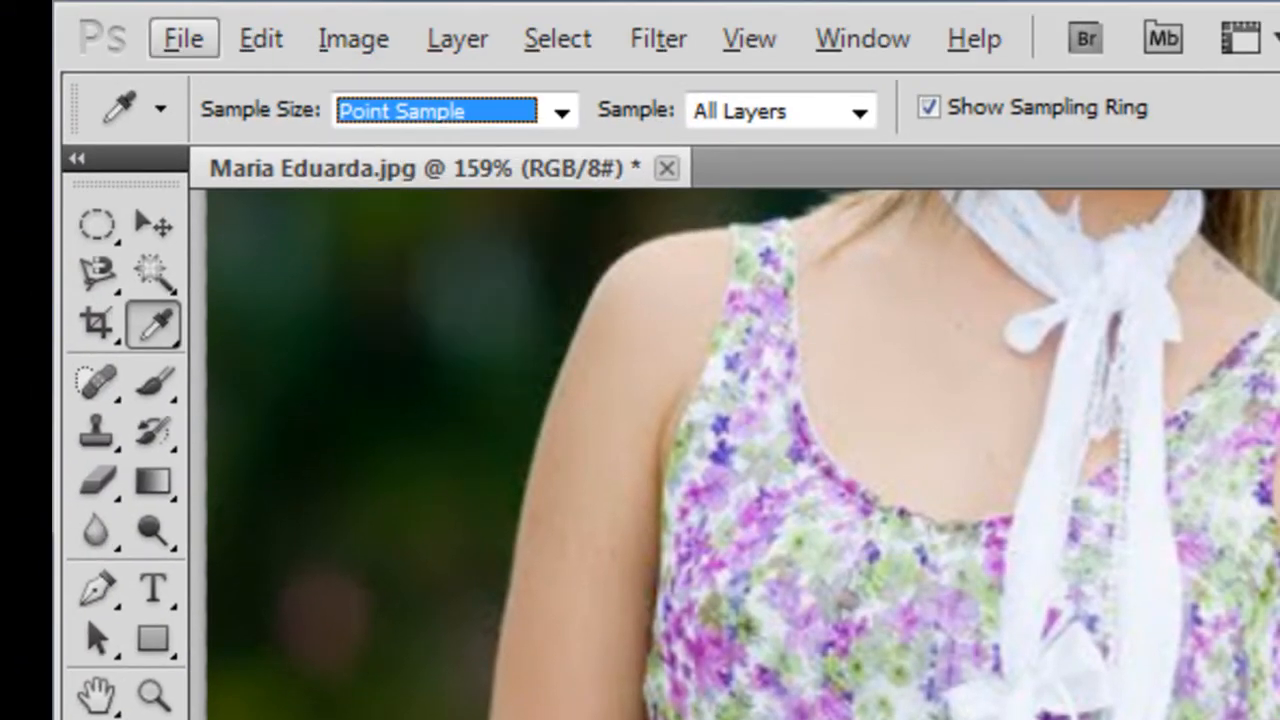
key("Escape")
Examine the skirt's individual pixels and set the Eyedropper's sample size to 3 by 3 Average.
scroll(735, 455, "up", 5)
scroll(735, 455, "up", 4)
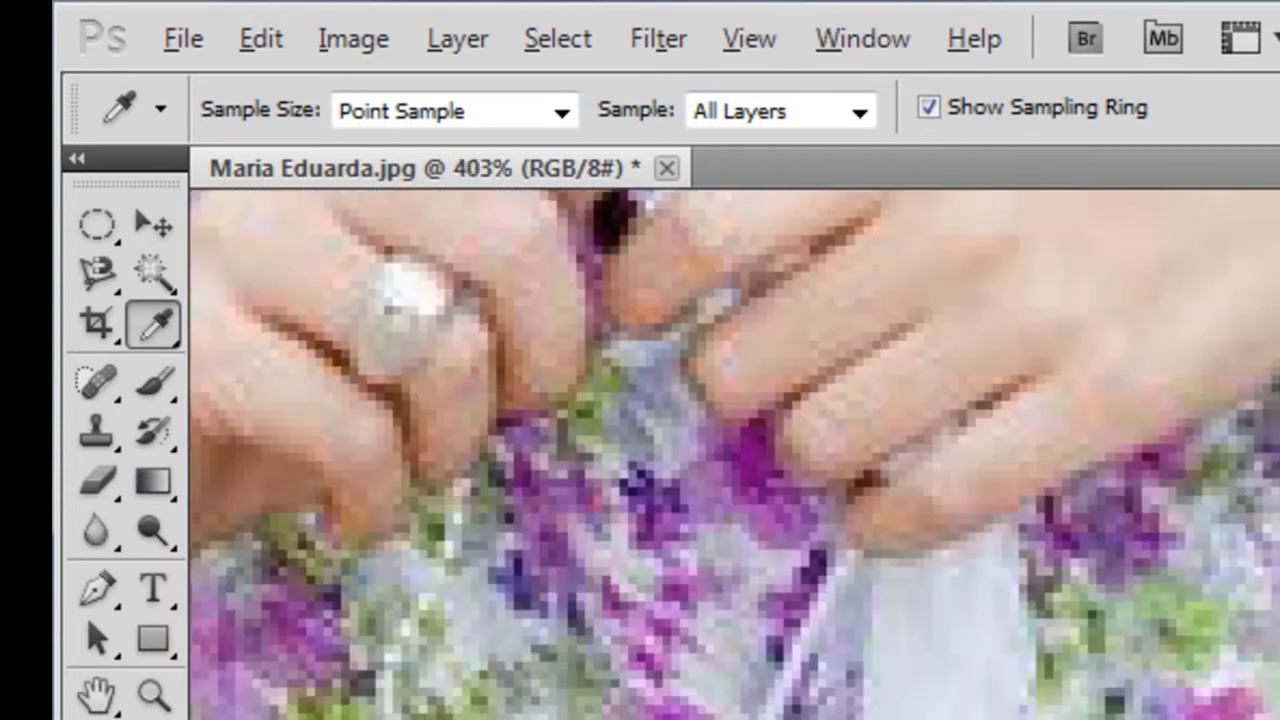
scroll(735, 455, "up", 3)
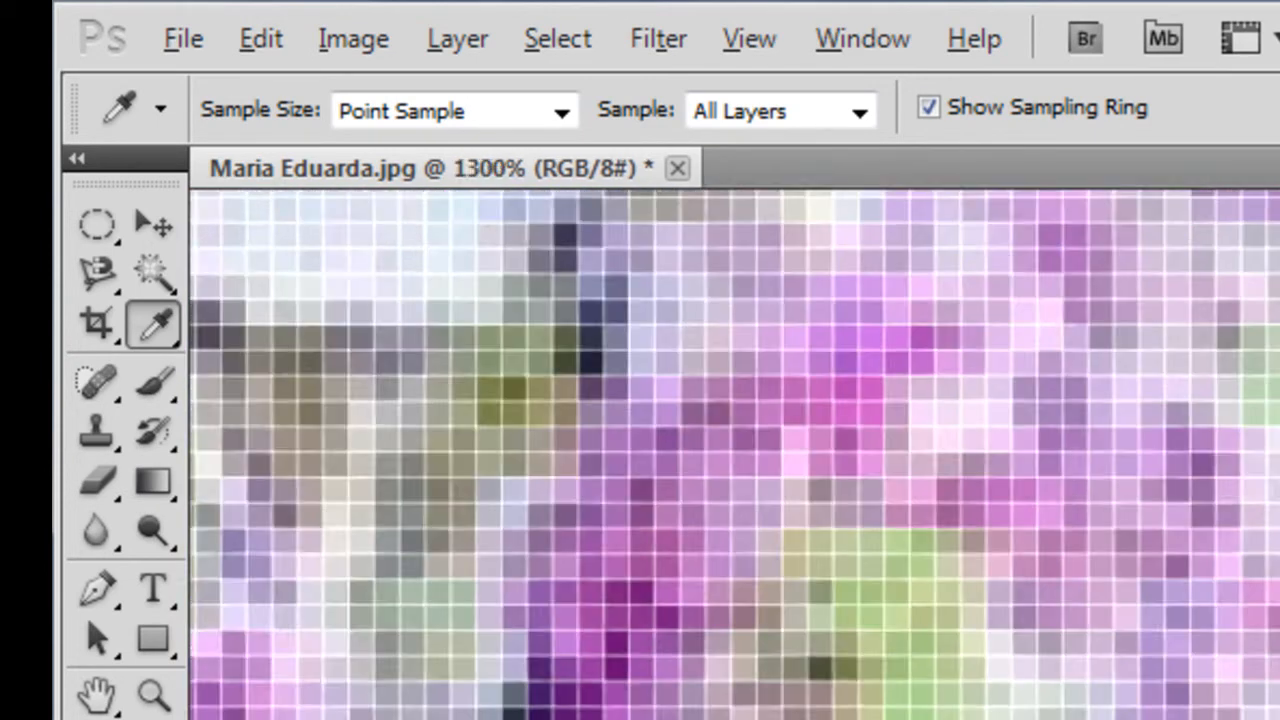
key("alt")
key("alt")
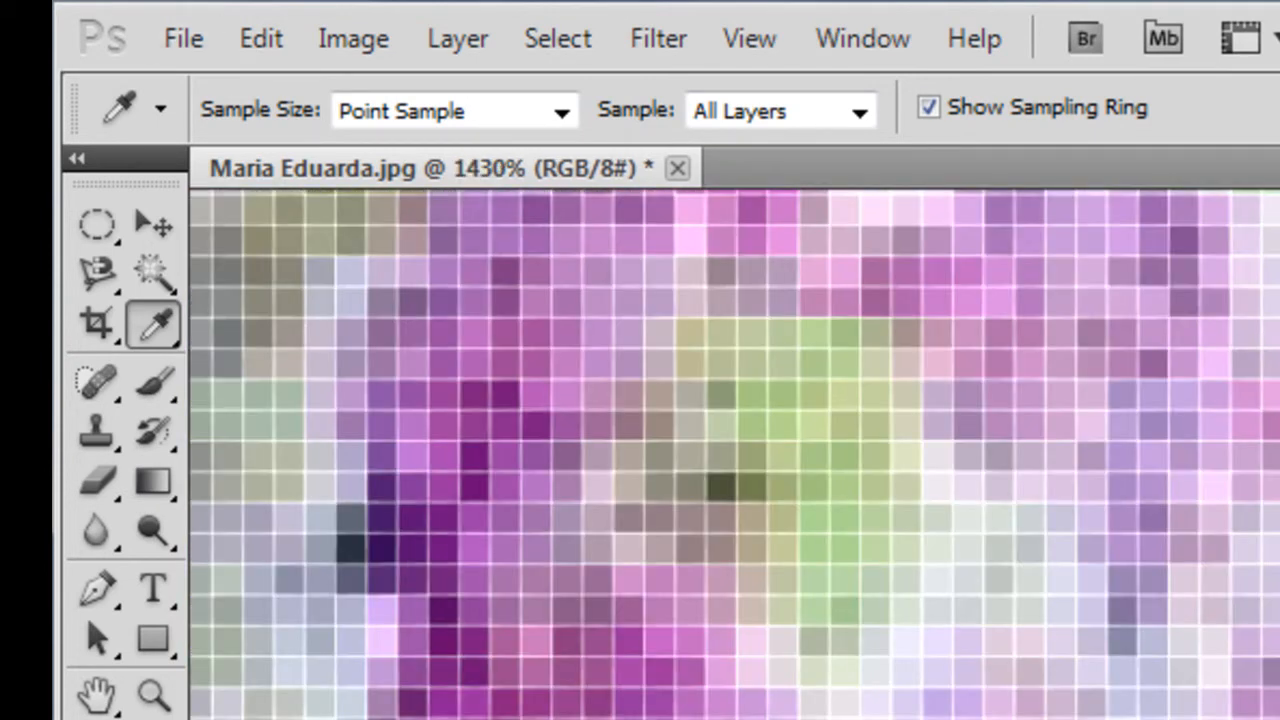
left_click(558, 112)
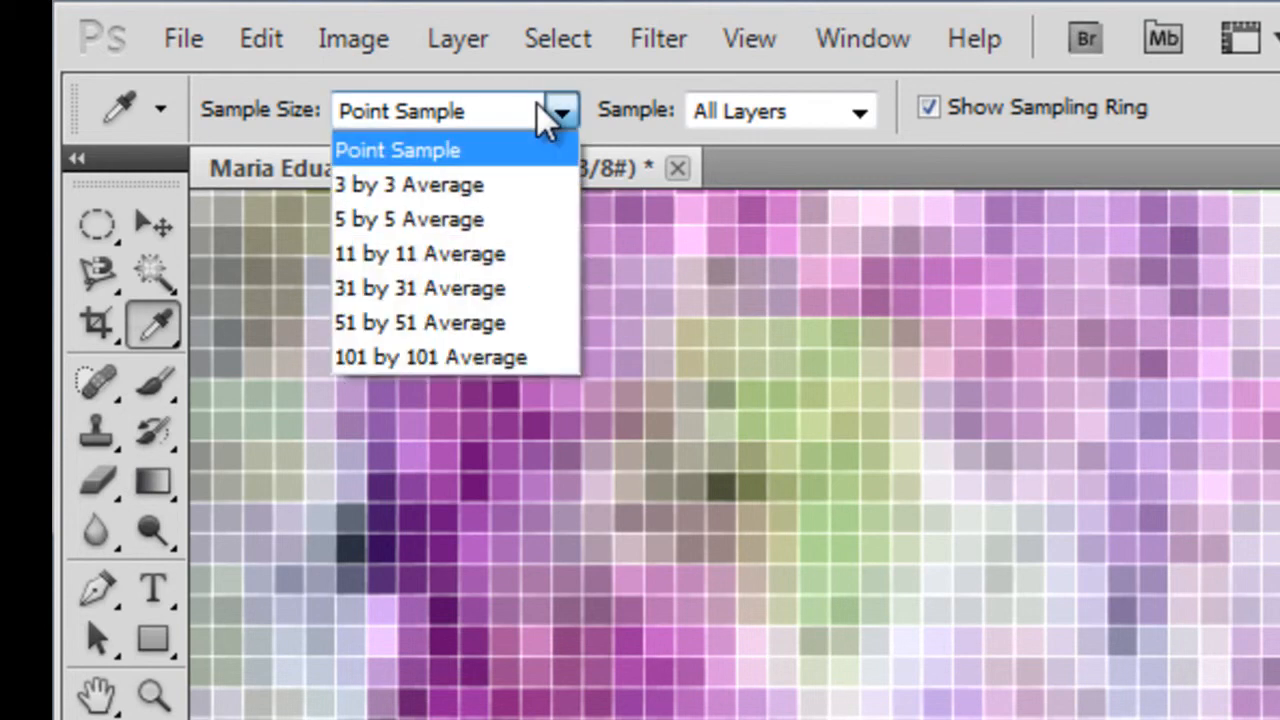
left_click(503, 184)
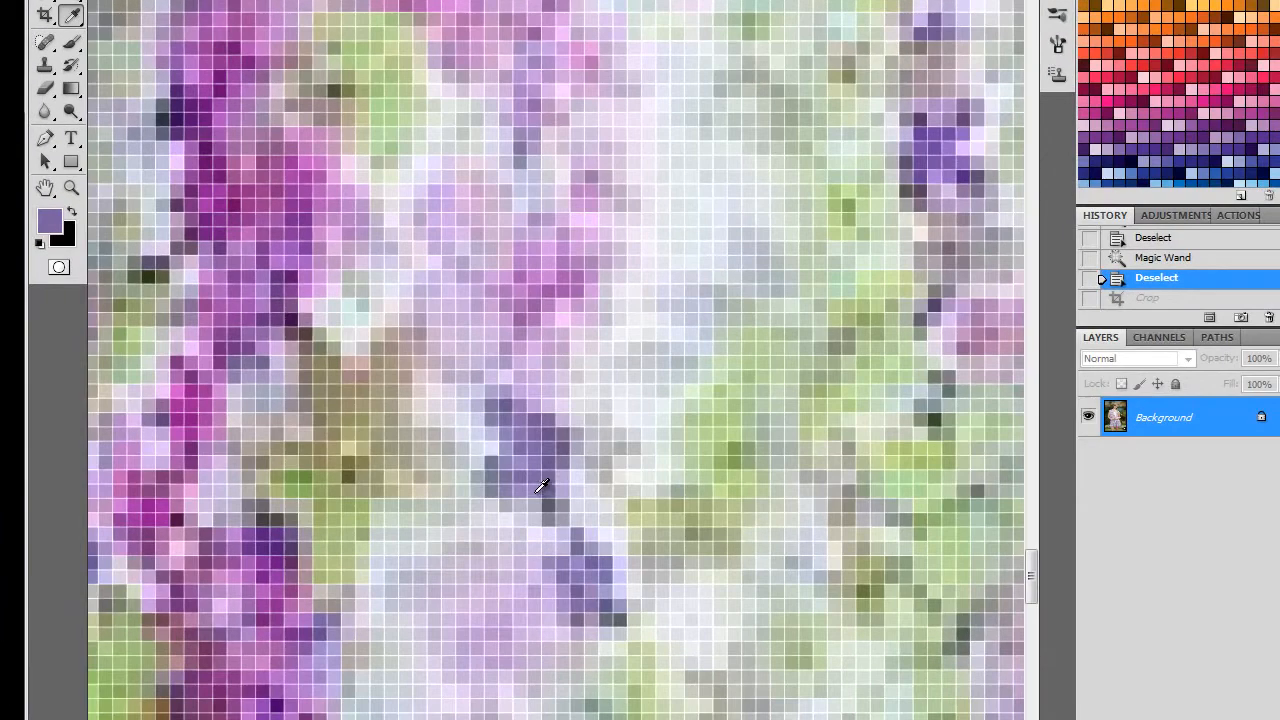
Sample averaged colours from the purple flower pixels across to the pale area beside them.
left_click(540, 486)
left_click_drag(540, 486, 674, 486)
scroll(652, 469, "up", 2)
scroll(652, 469, "up", 2)
scroll(673, 487, "down", 3)
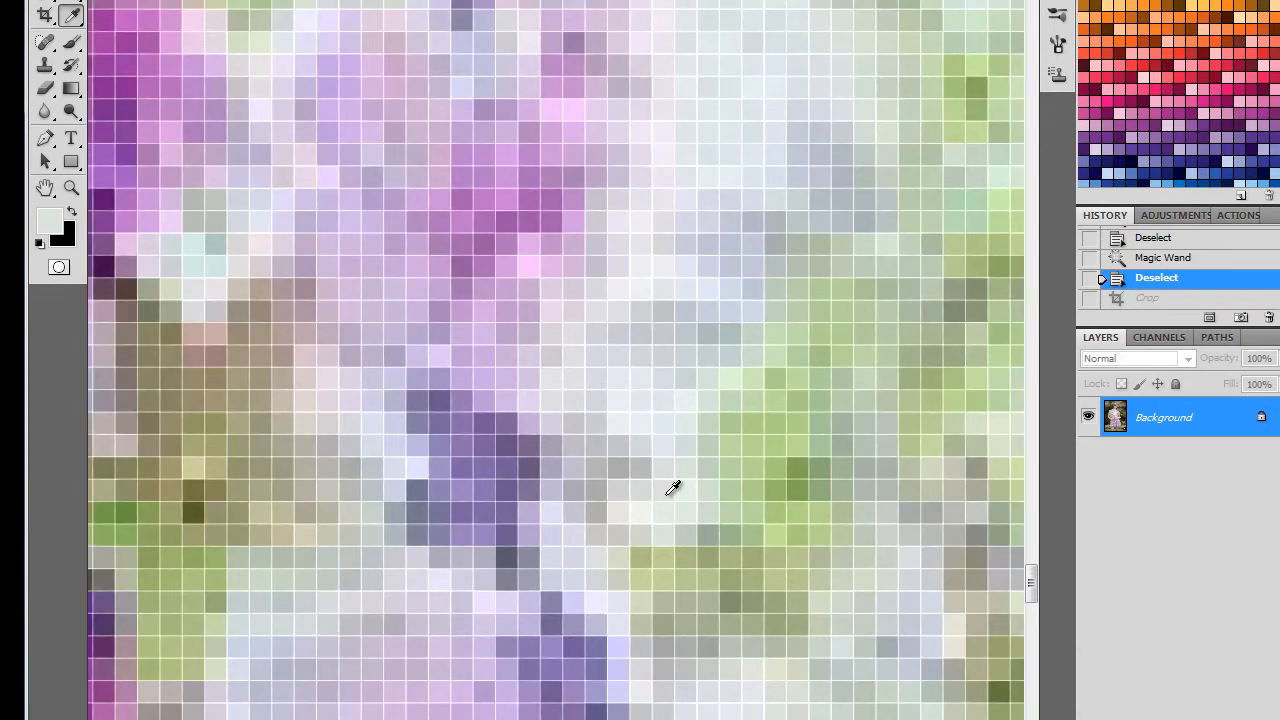
scroll(673, 487, "down", 2)
Try other Eyedropper sample sizes, sampling averaged colours across the skirt's pixels with each.
left_click(218, 2)
left_click(218, 29)
left_click_drag(467, 246, 755, 609)
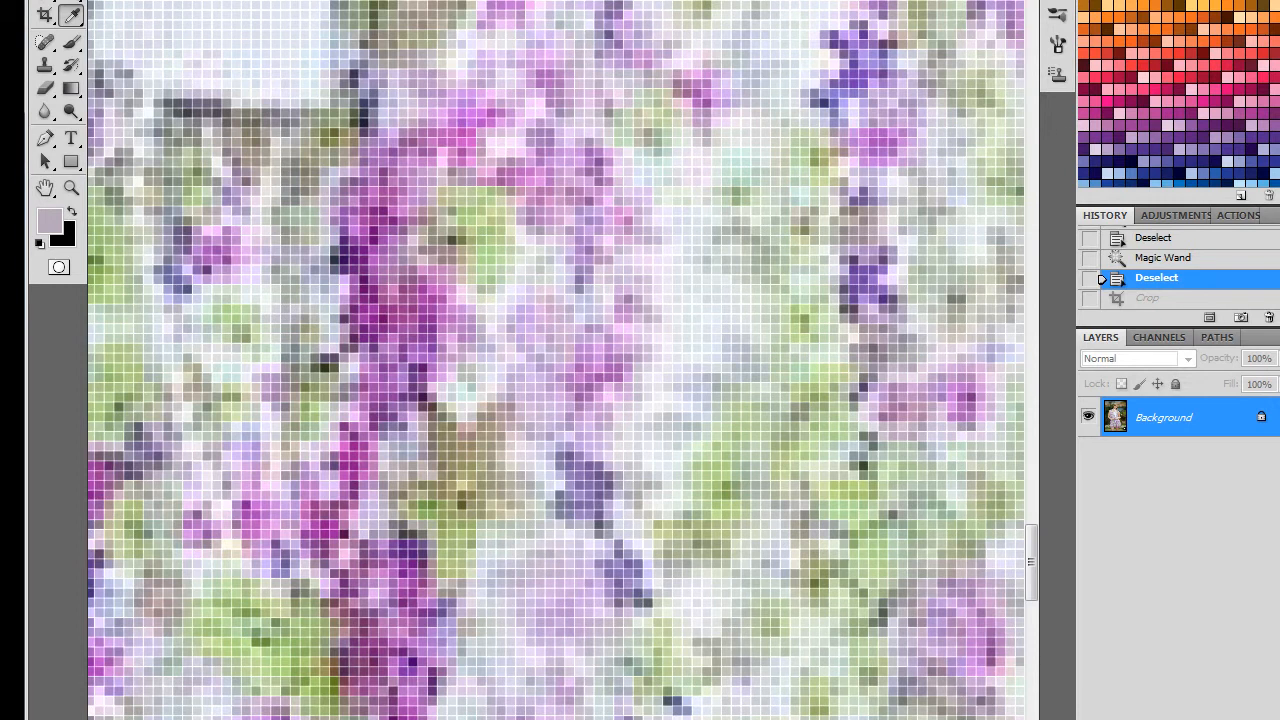
left_click(212, 0)
left_click(212, 0)
left_click(545, 473)
Sample a pale lavender foreground colour from the lower part of the skirt and return to viewing the whole photo.
scroll(545, 473, "down", 3)
scroll(545, 473, "down", 3)
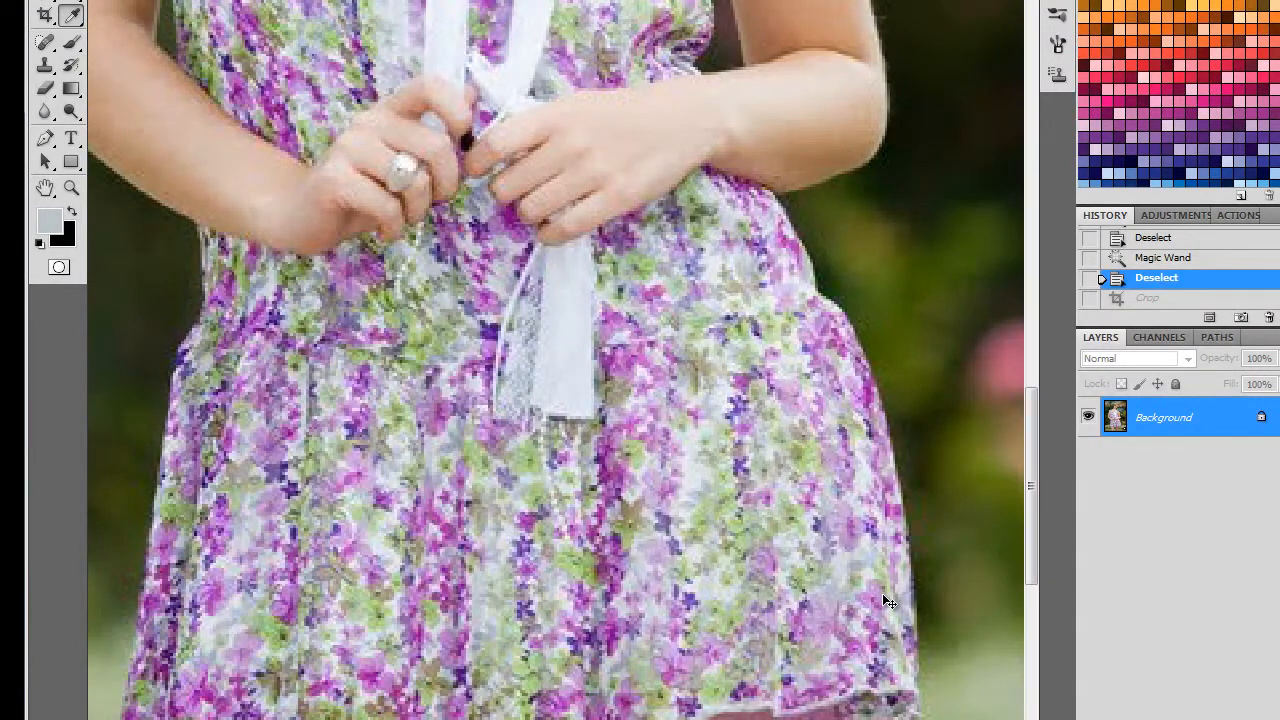
left_click(626, 677)
scroll(626, 681, "down", 5)
scroll(626, 681, "up", 5)
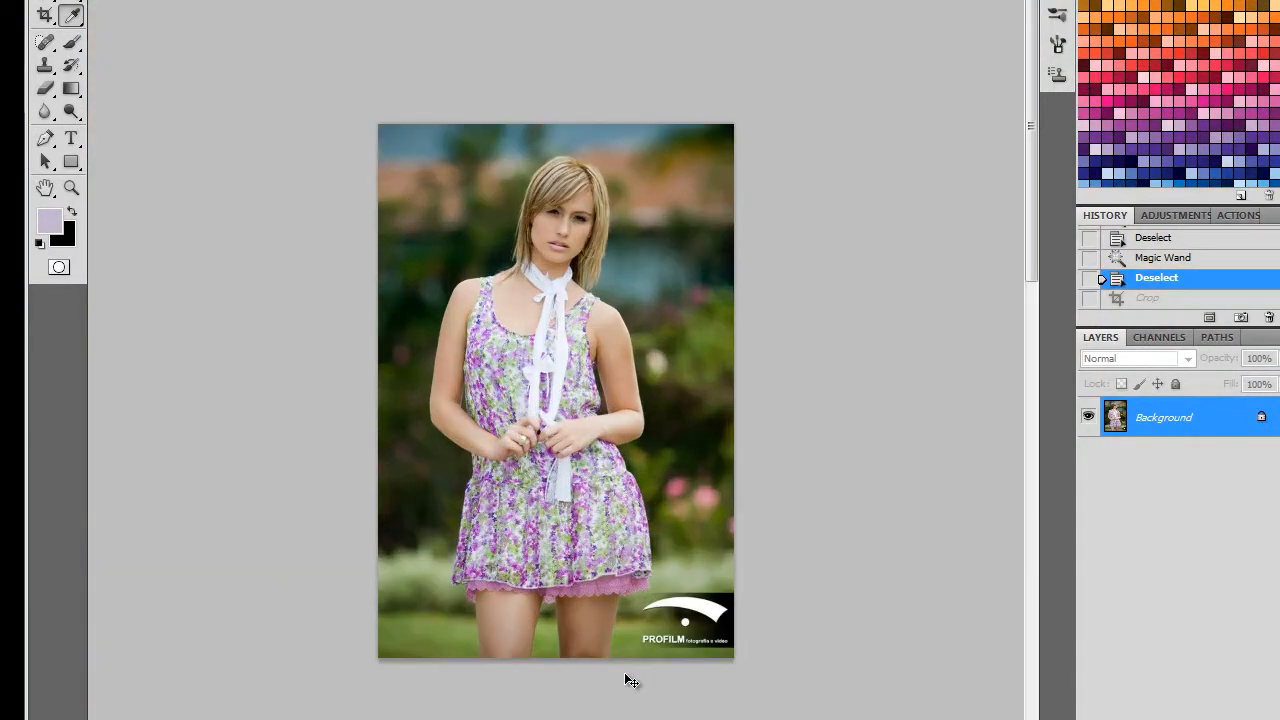